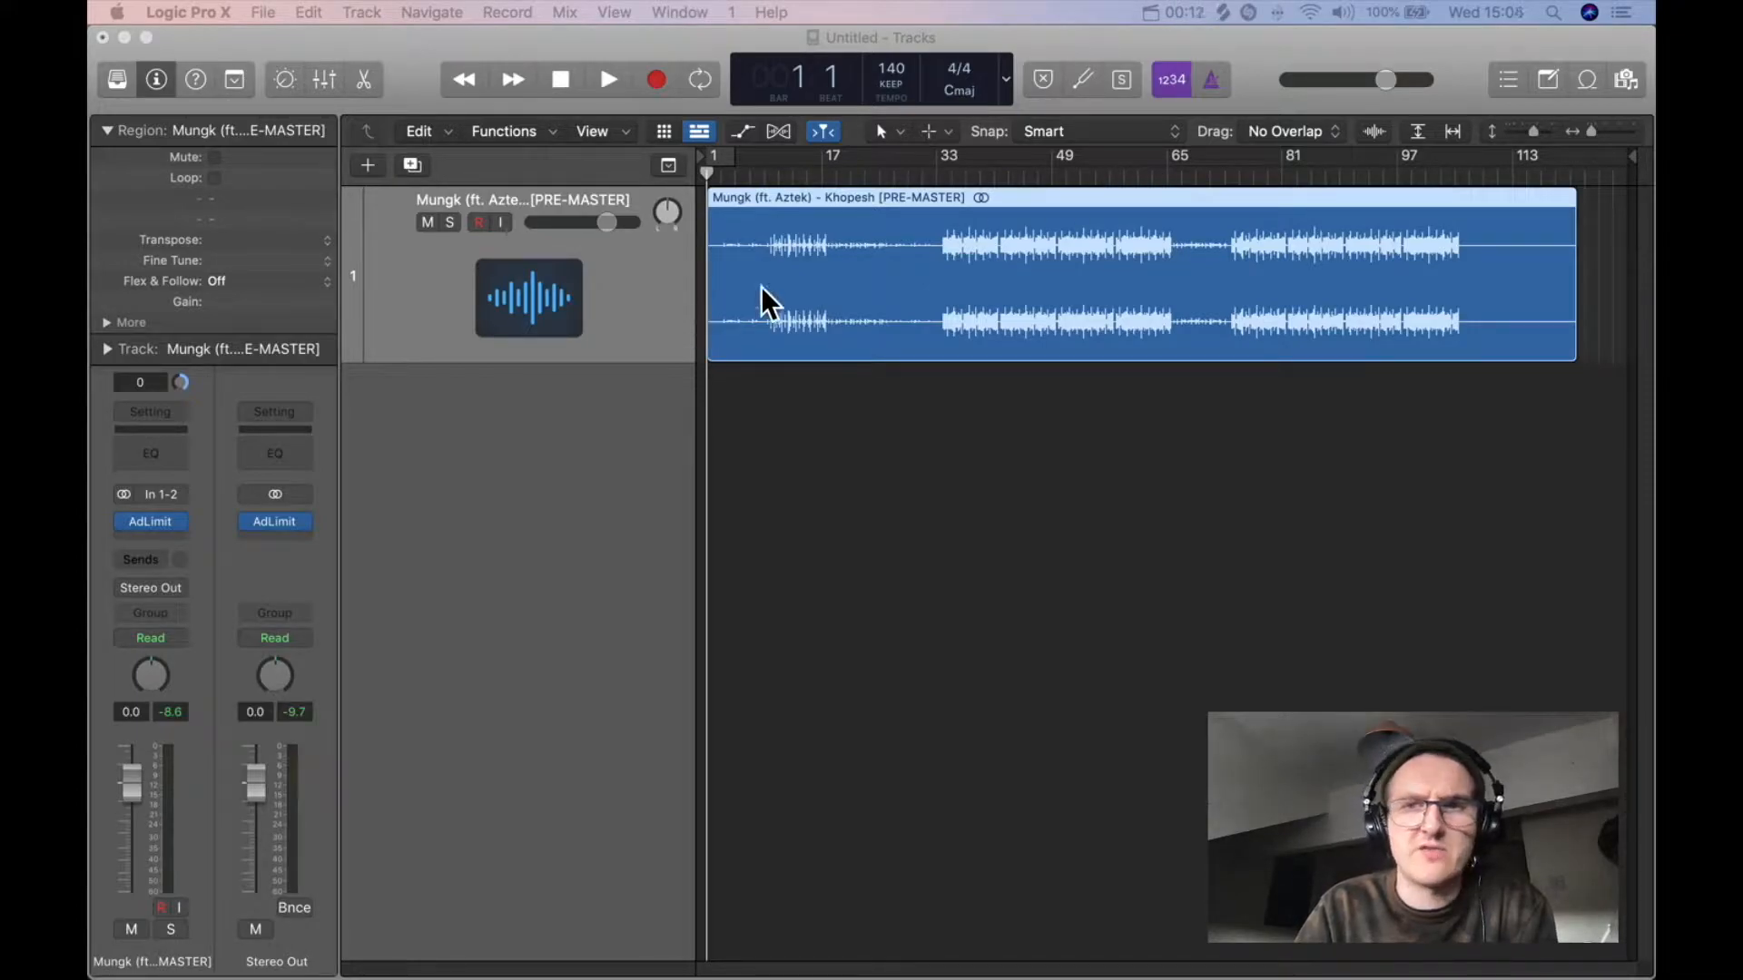
Step: Insert a stereo Gain plugin on the track's first empty insert slot and switch its Mono option on
left_click(1372, 134)
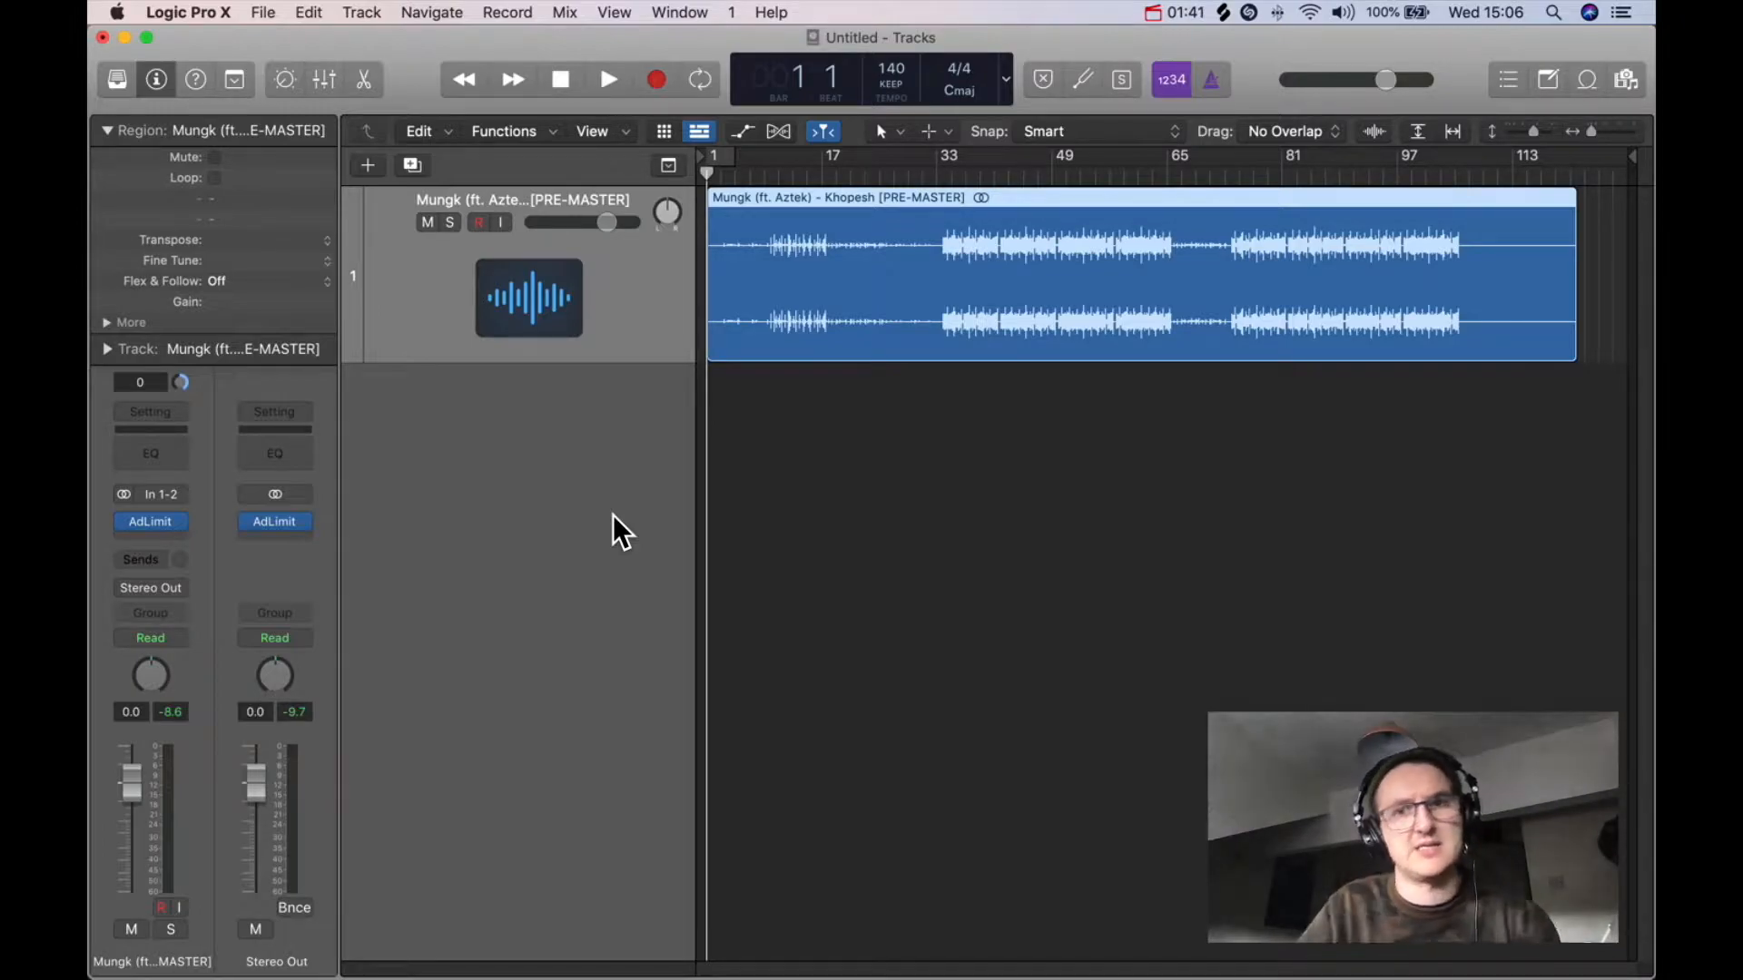
left_click(150, 539)
mouse_move(200, 597)
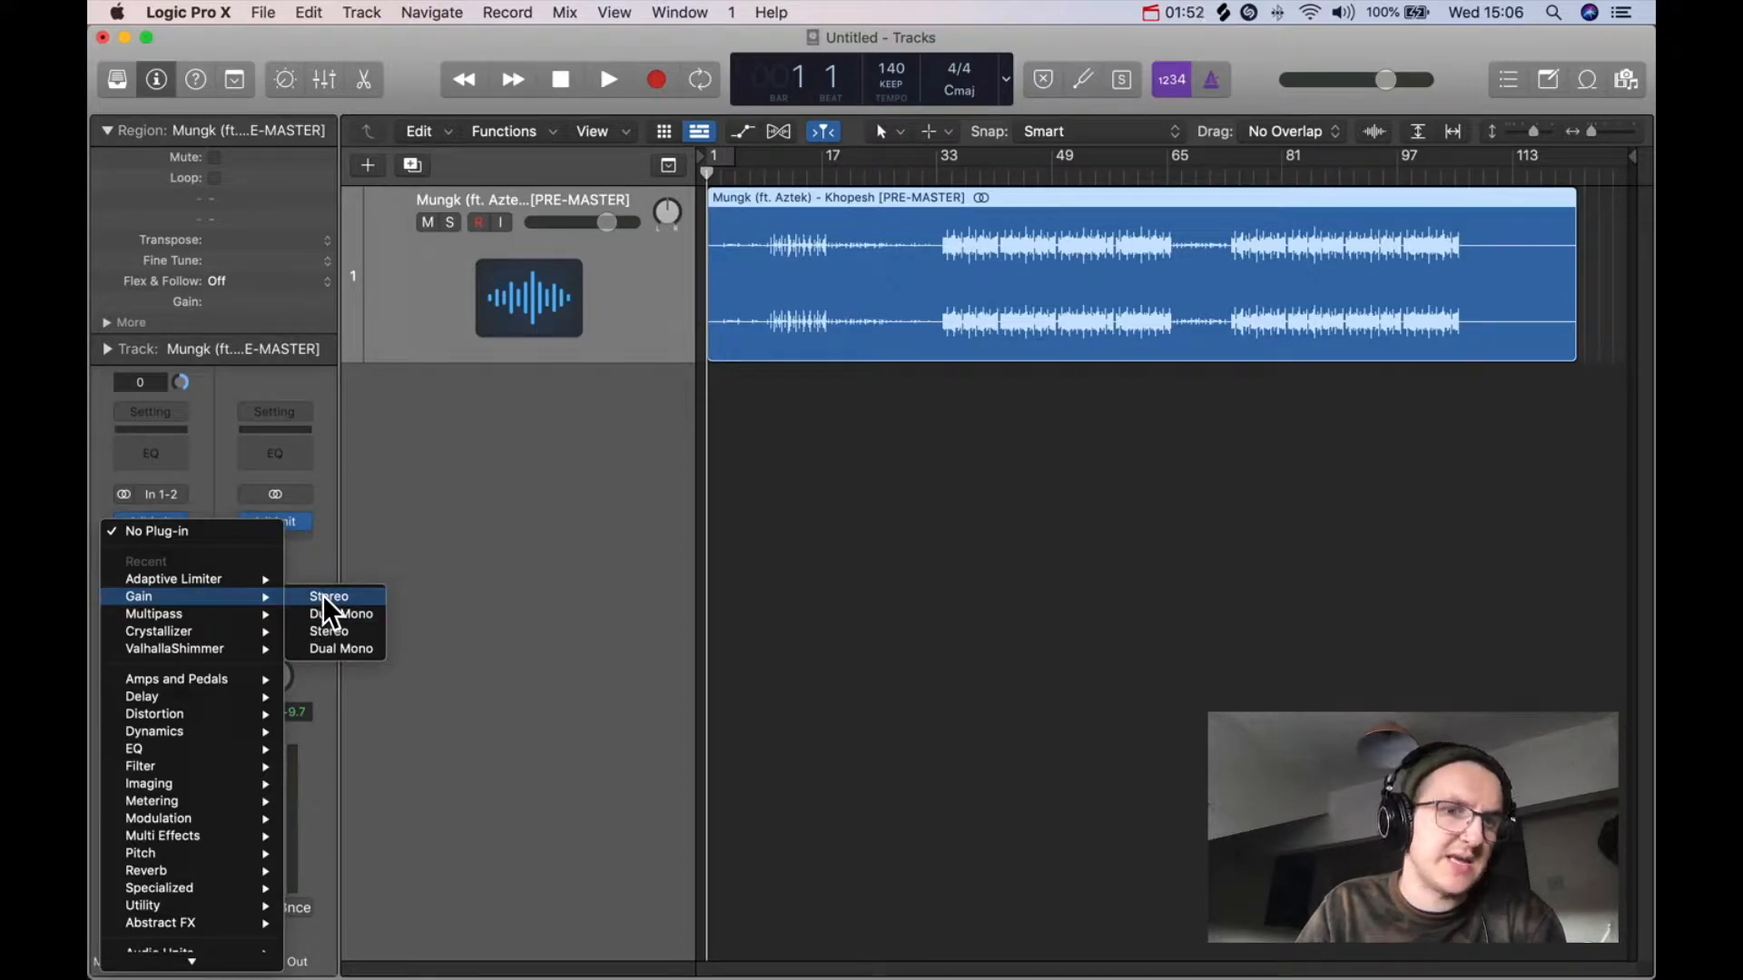
left_click(324, 596)
left_click_drag(840, 307, 866, 422)
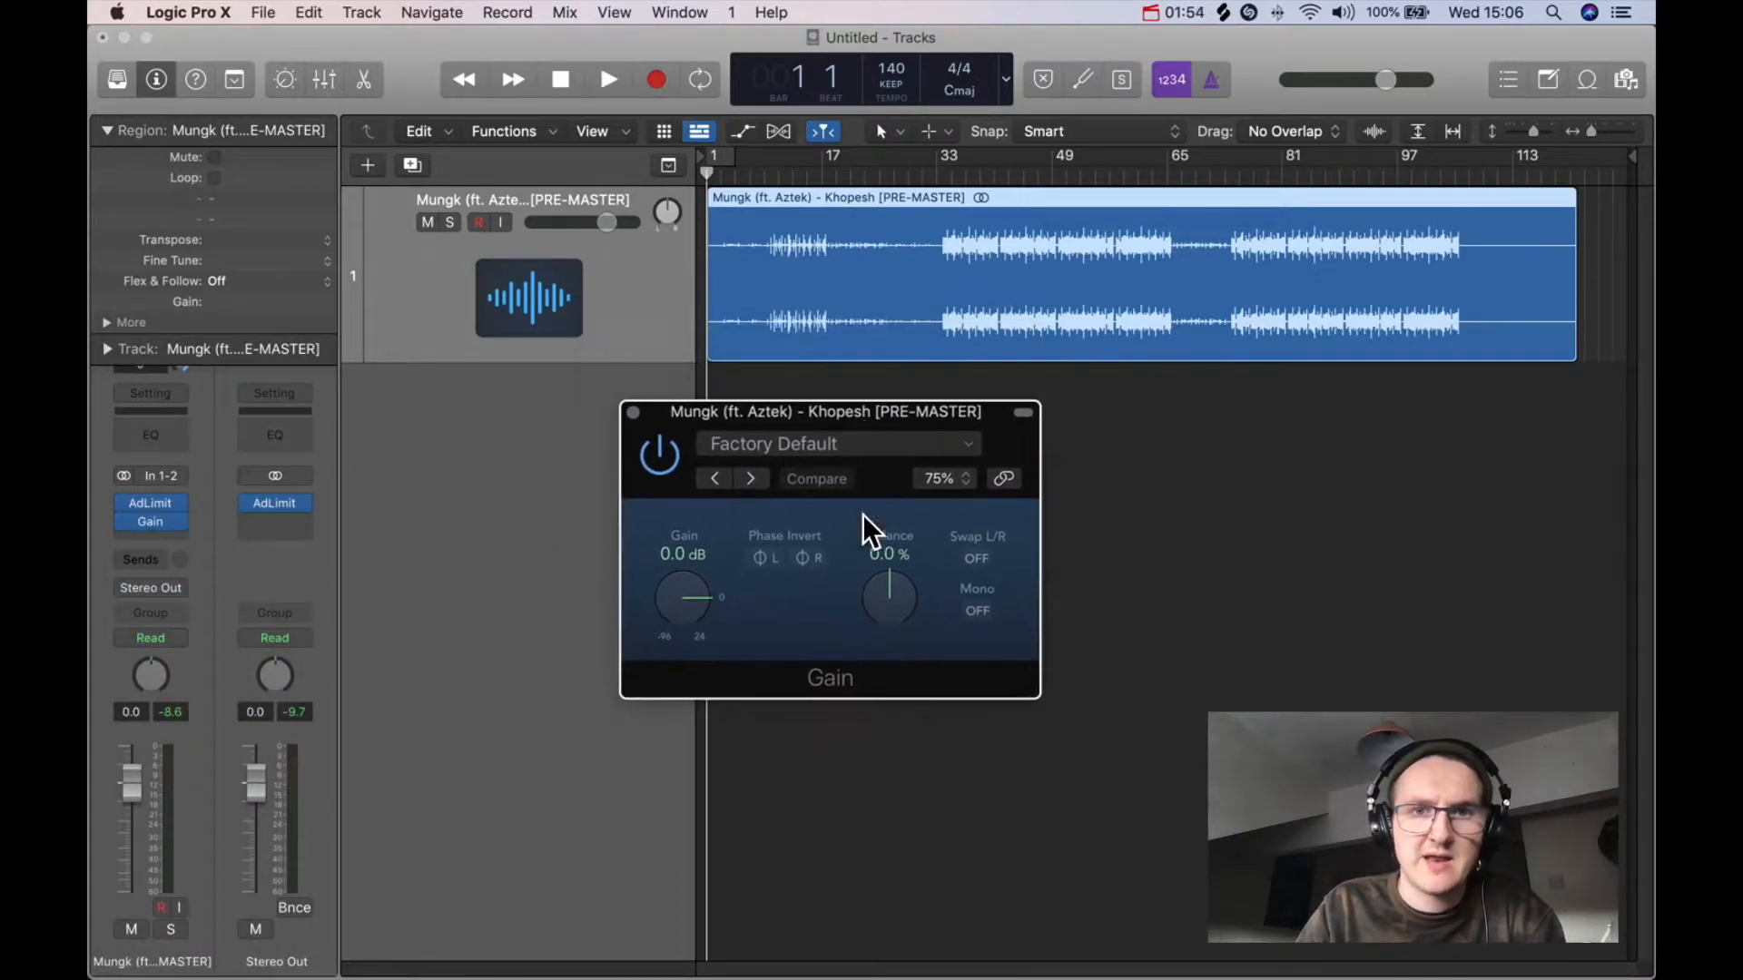
left_click(976, 612)
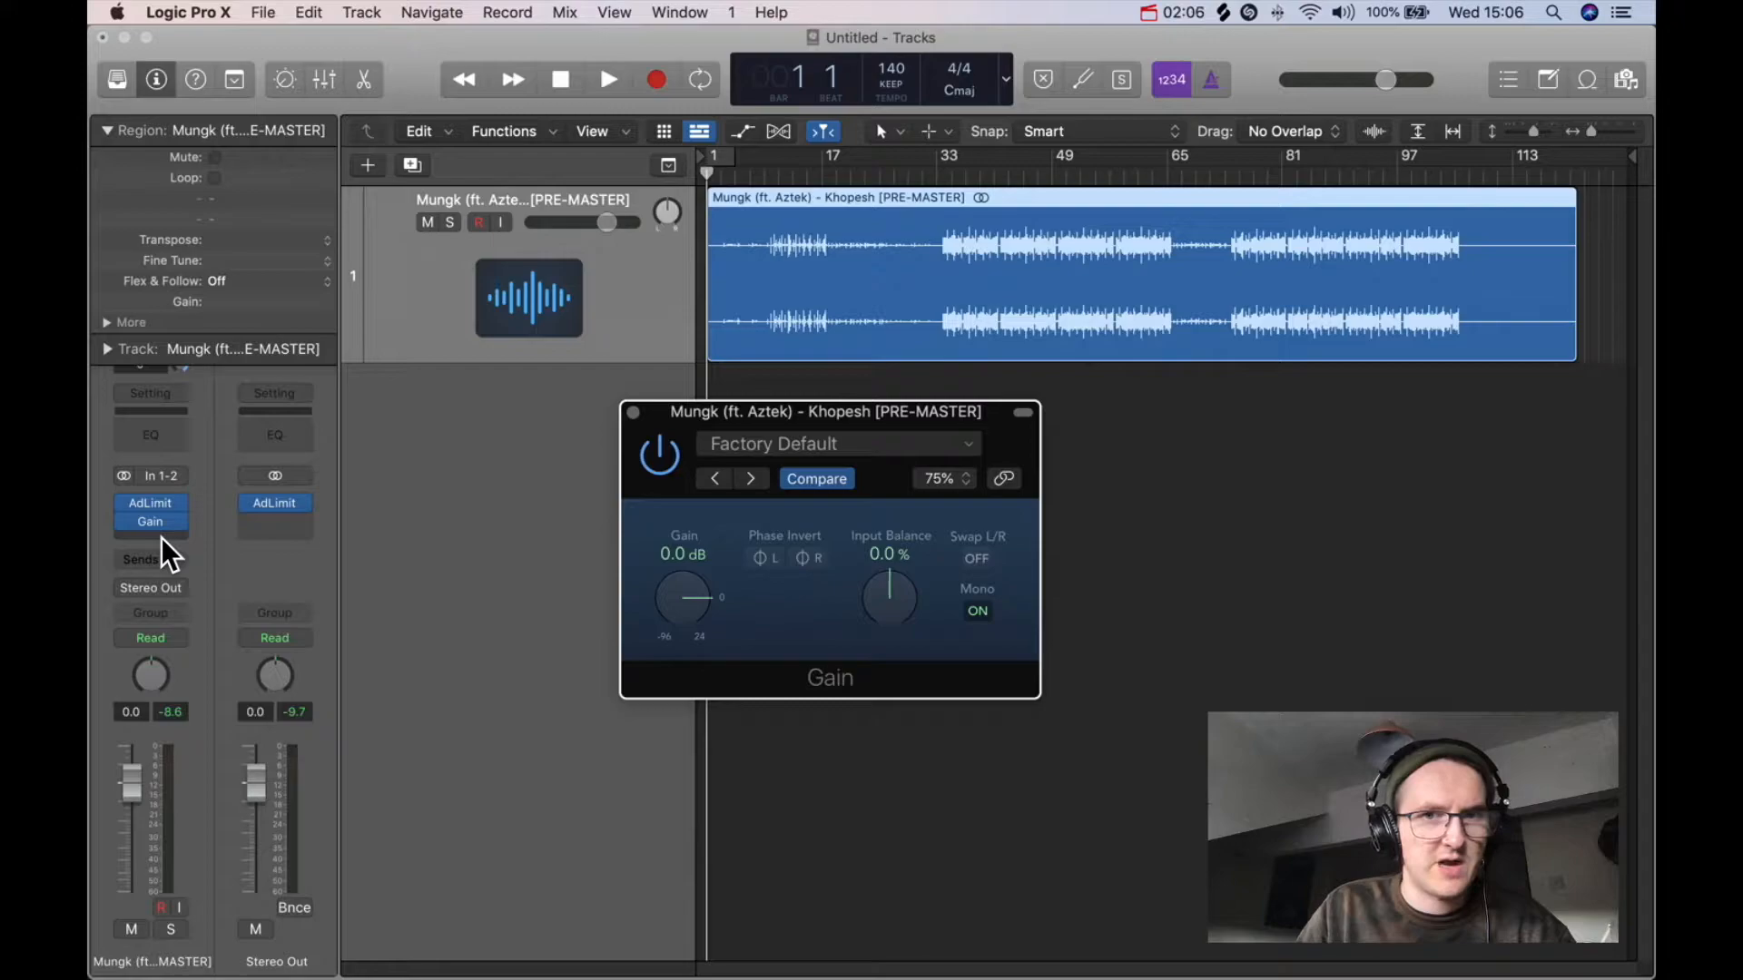
Step: Add a Channel EQ plugin below the Gain plugin and close its window
mouse_move(156, 523)
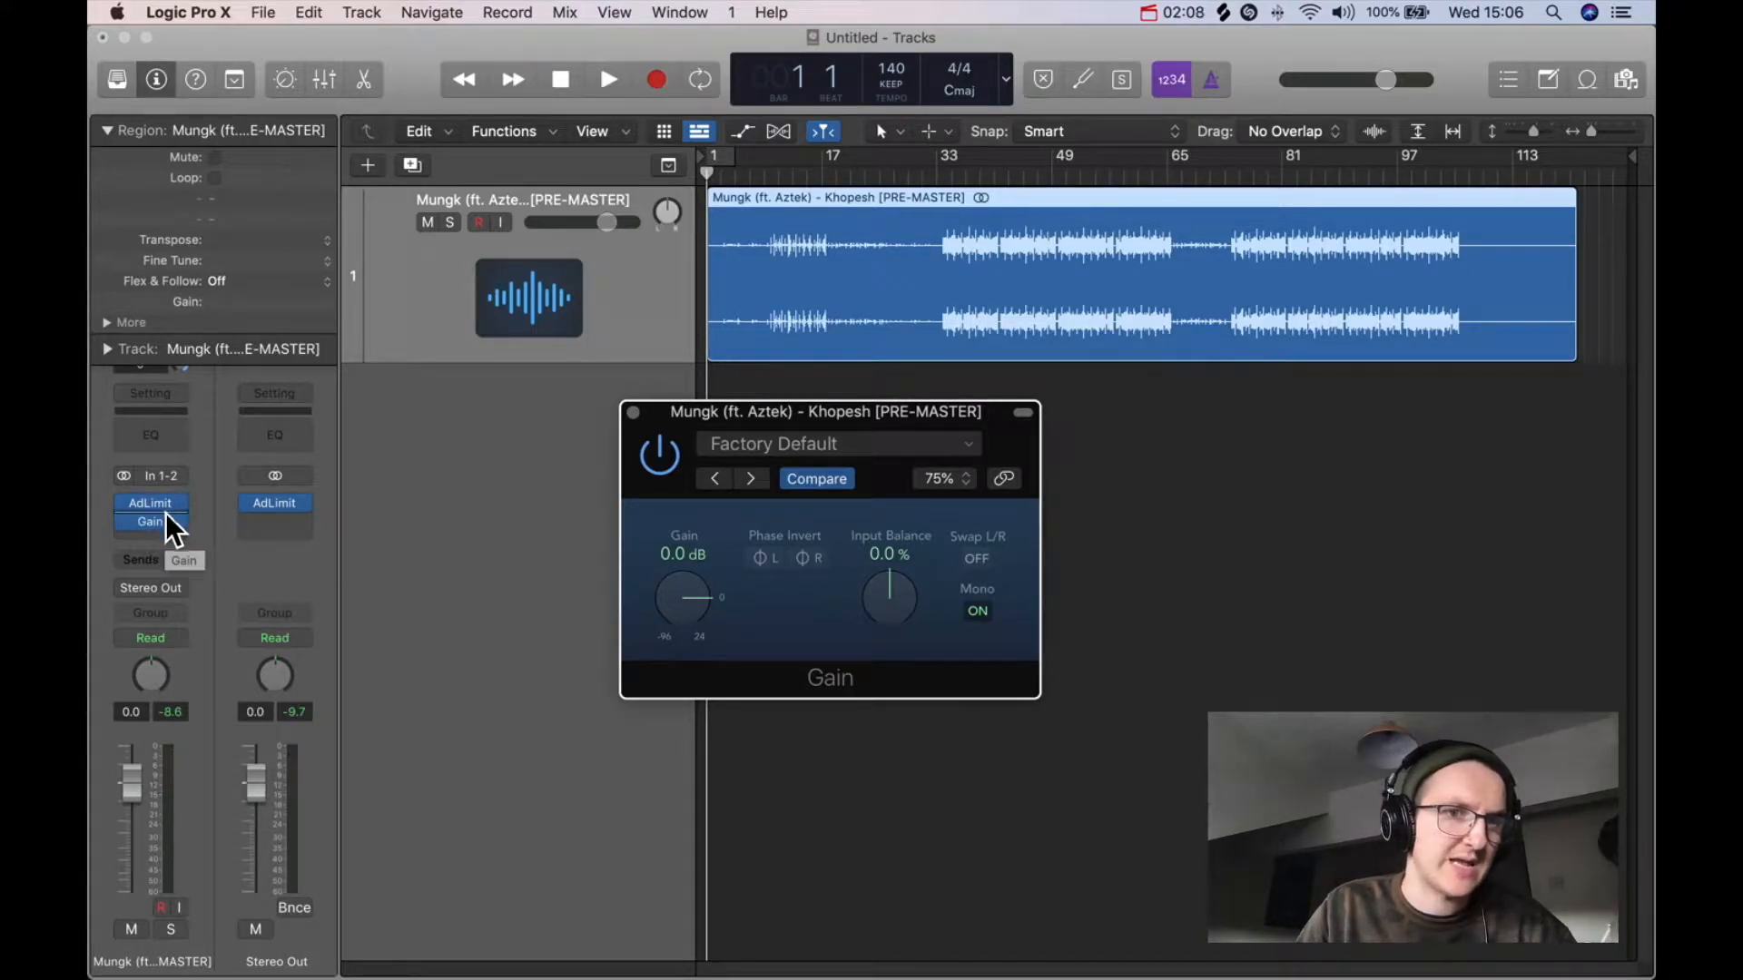
left_click(153, 537)
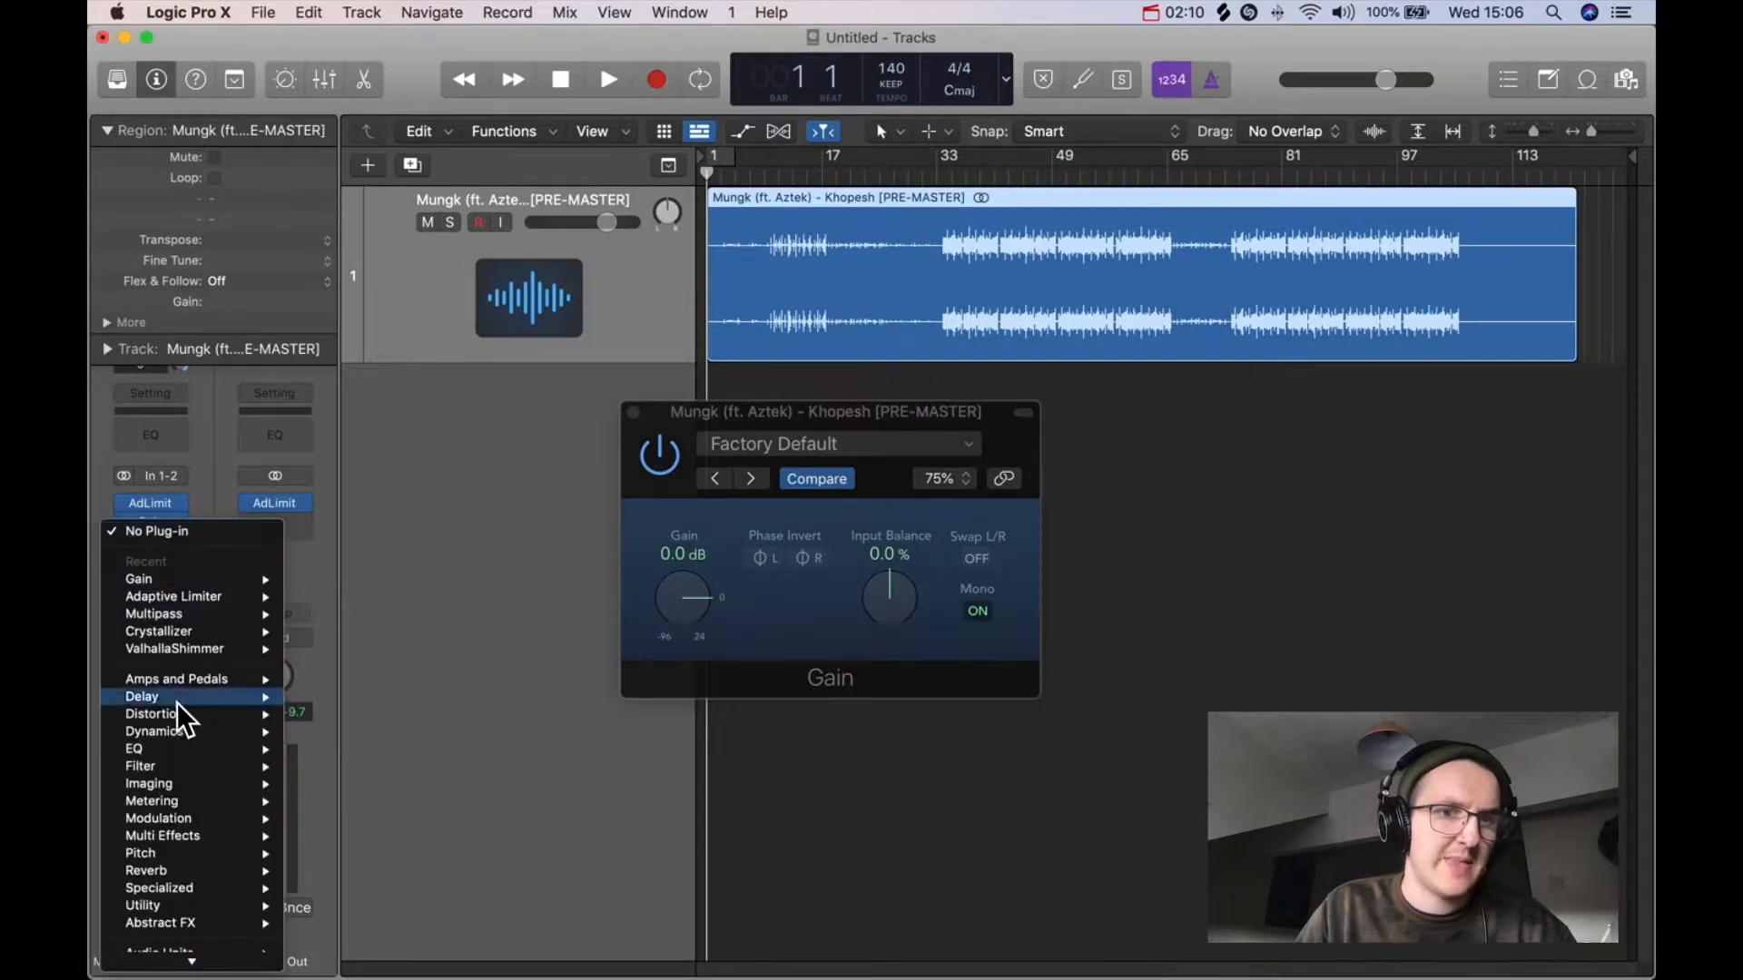
mouse_move(181, 749)
mouse_move(405, 745)
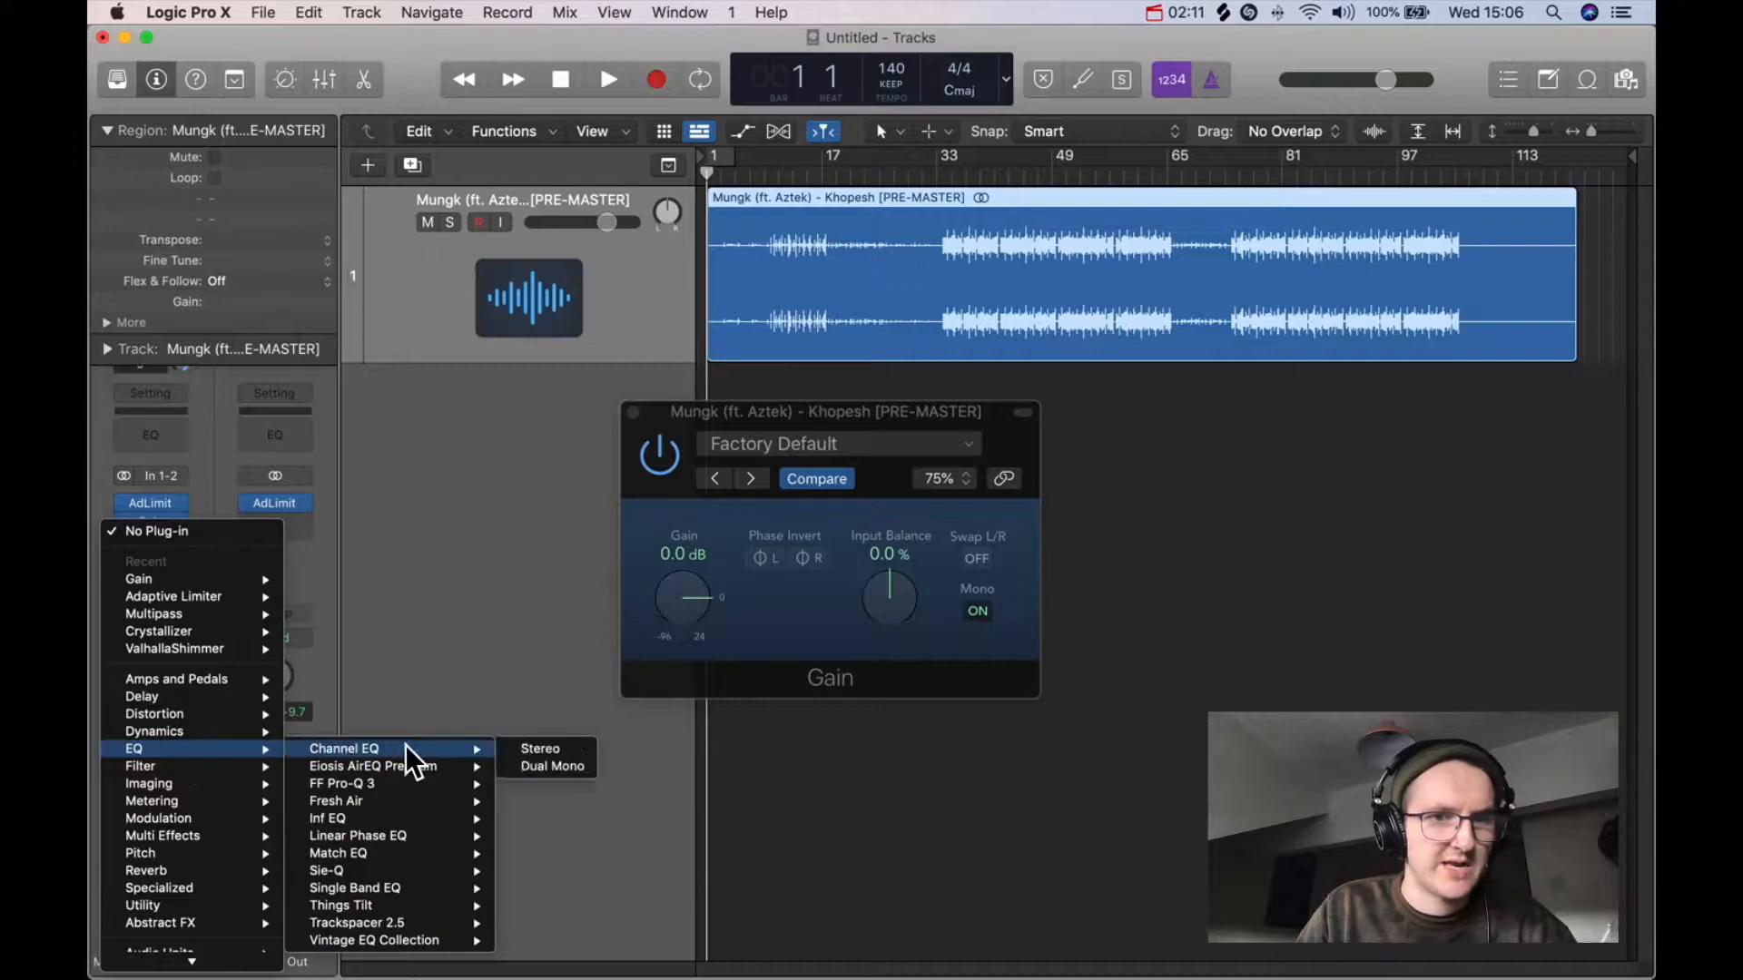
left_click(550, 754)
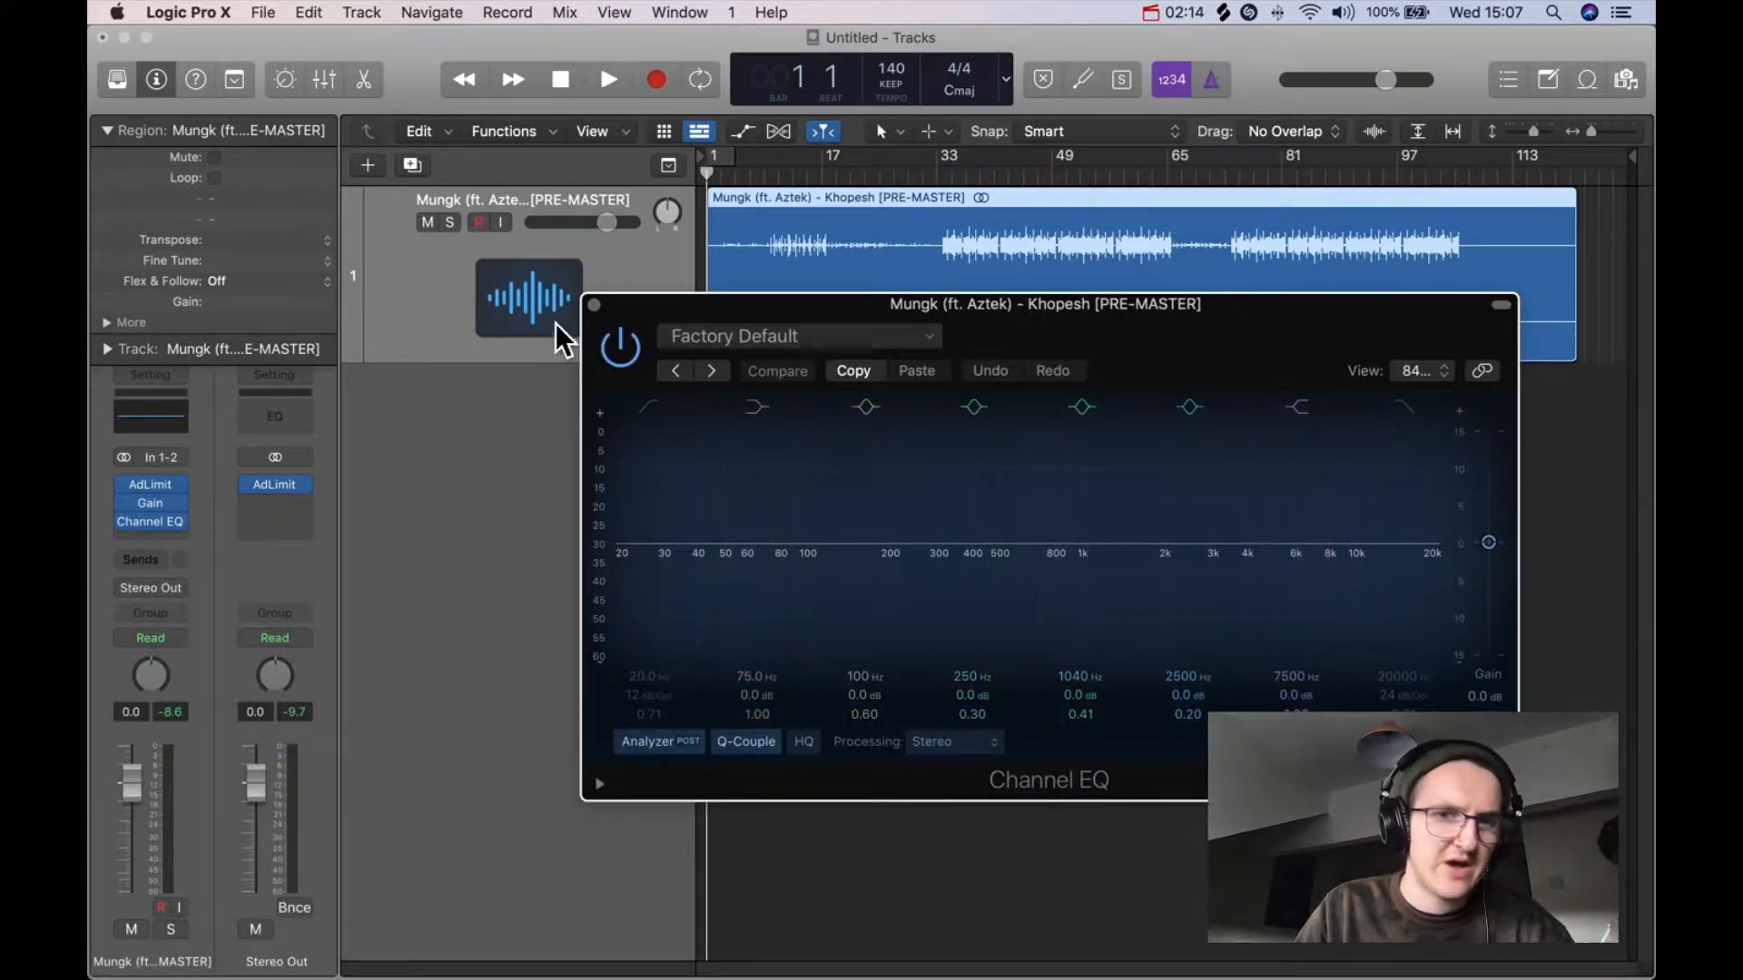
left_click(594, 306)
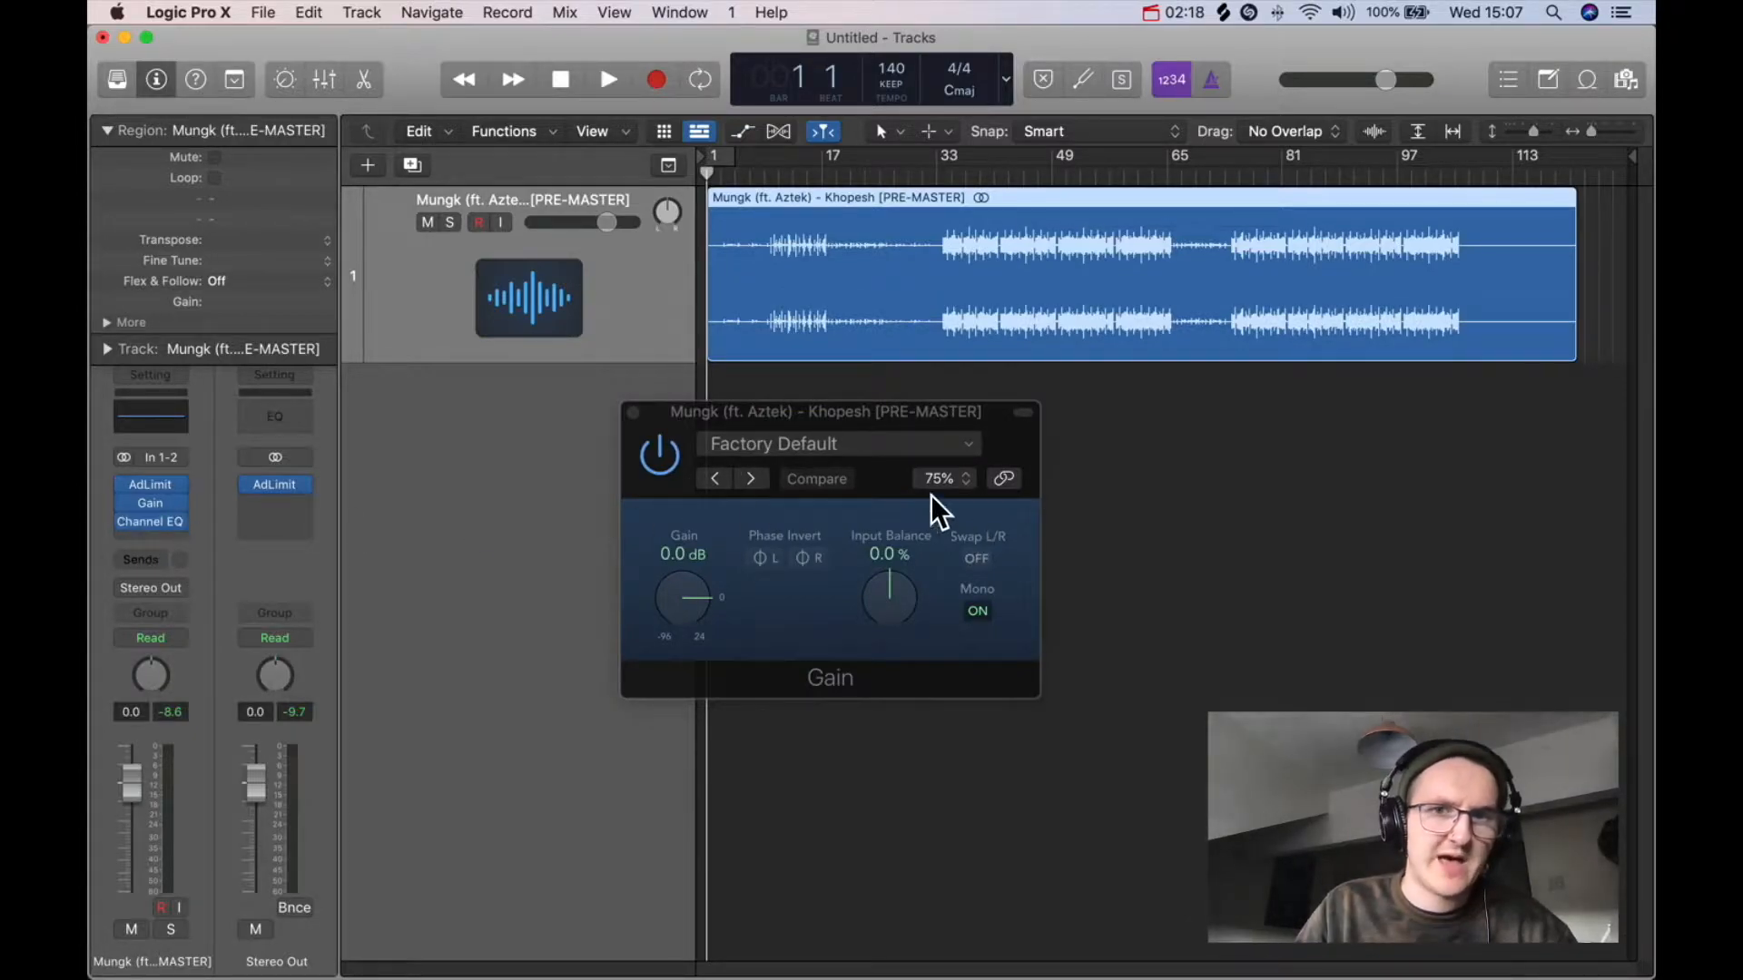
Step: Switch the Gain plugin's Mono option off and close its window
left_click_drag(848, 416, 857, 401)
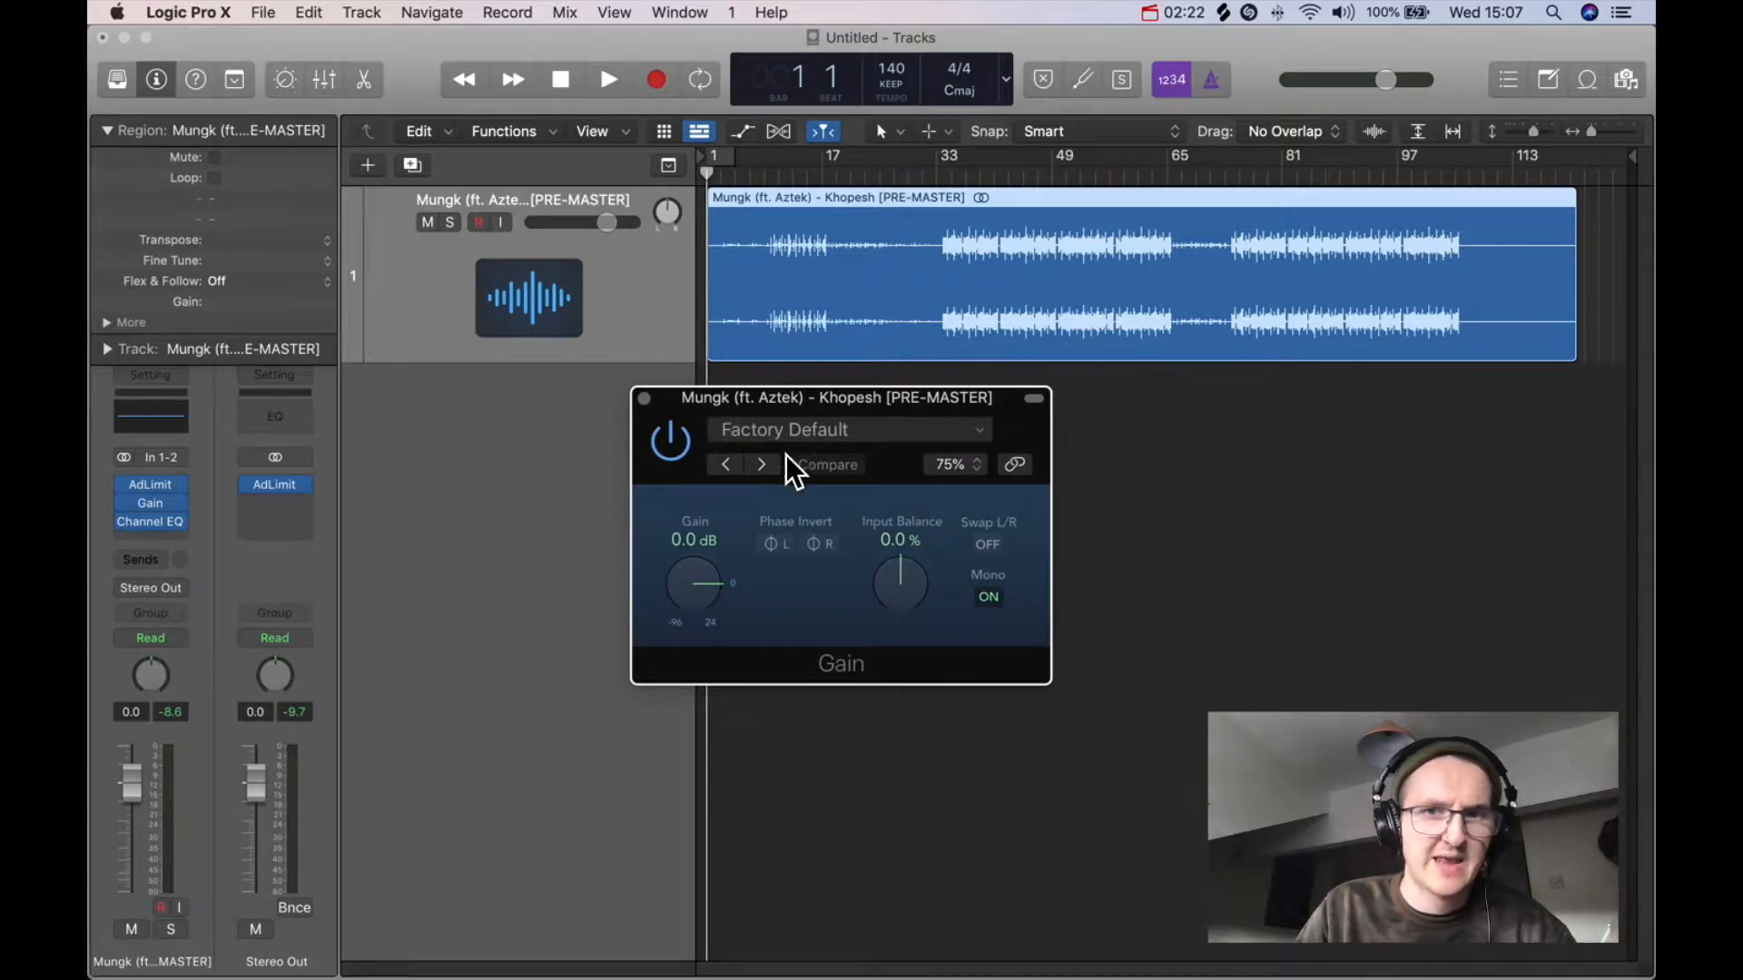
left_click(996, 596)
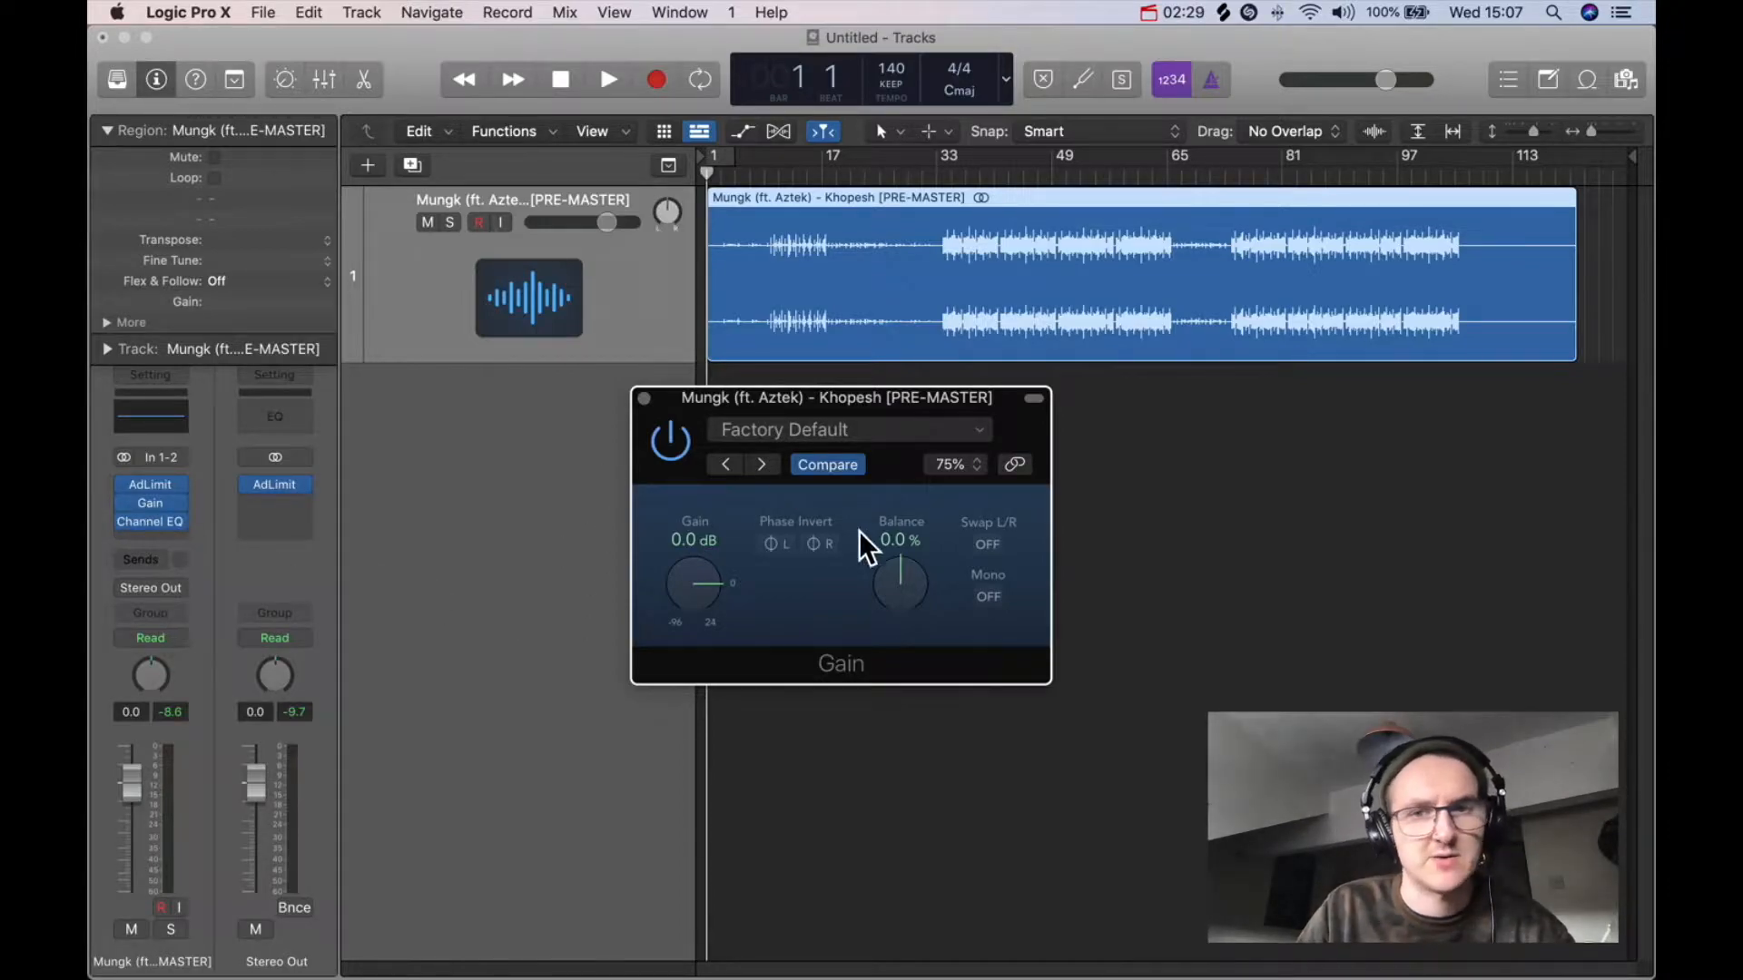
left_click(645, 400)
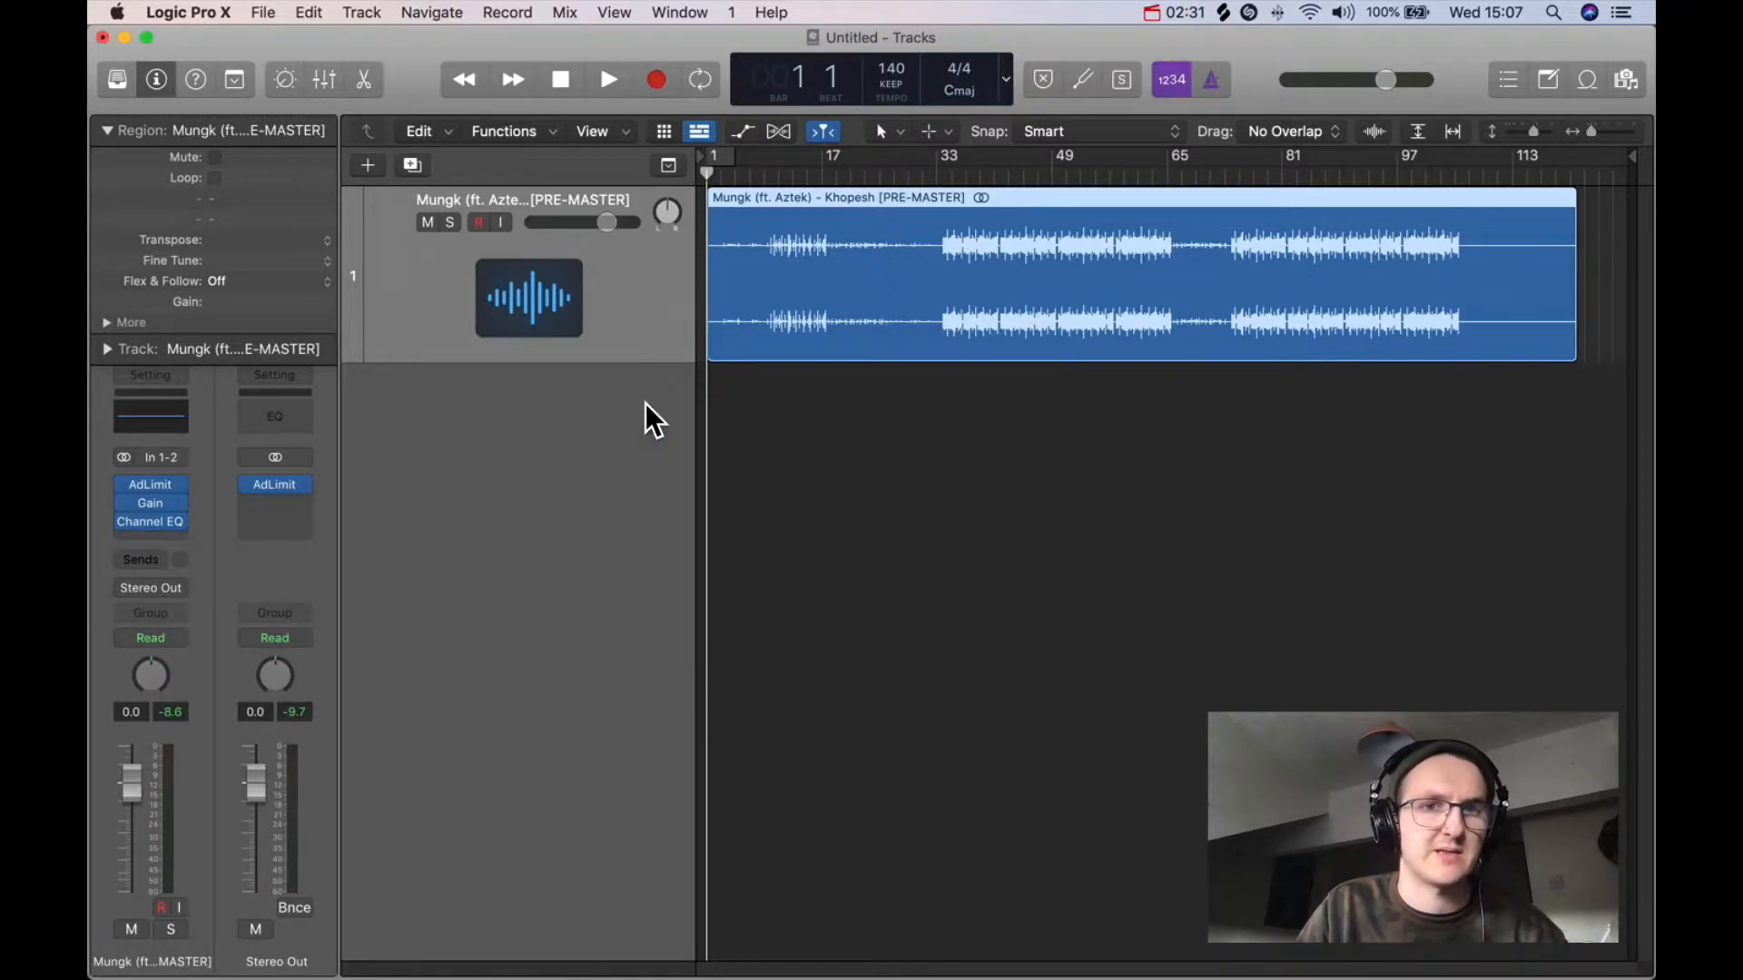
Step: Insert a stereo Width Knob plugin from the Imaging category below the Channel EQ
left_click(156, 538)
mouse_move(245, 756)
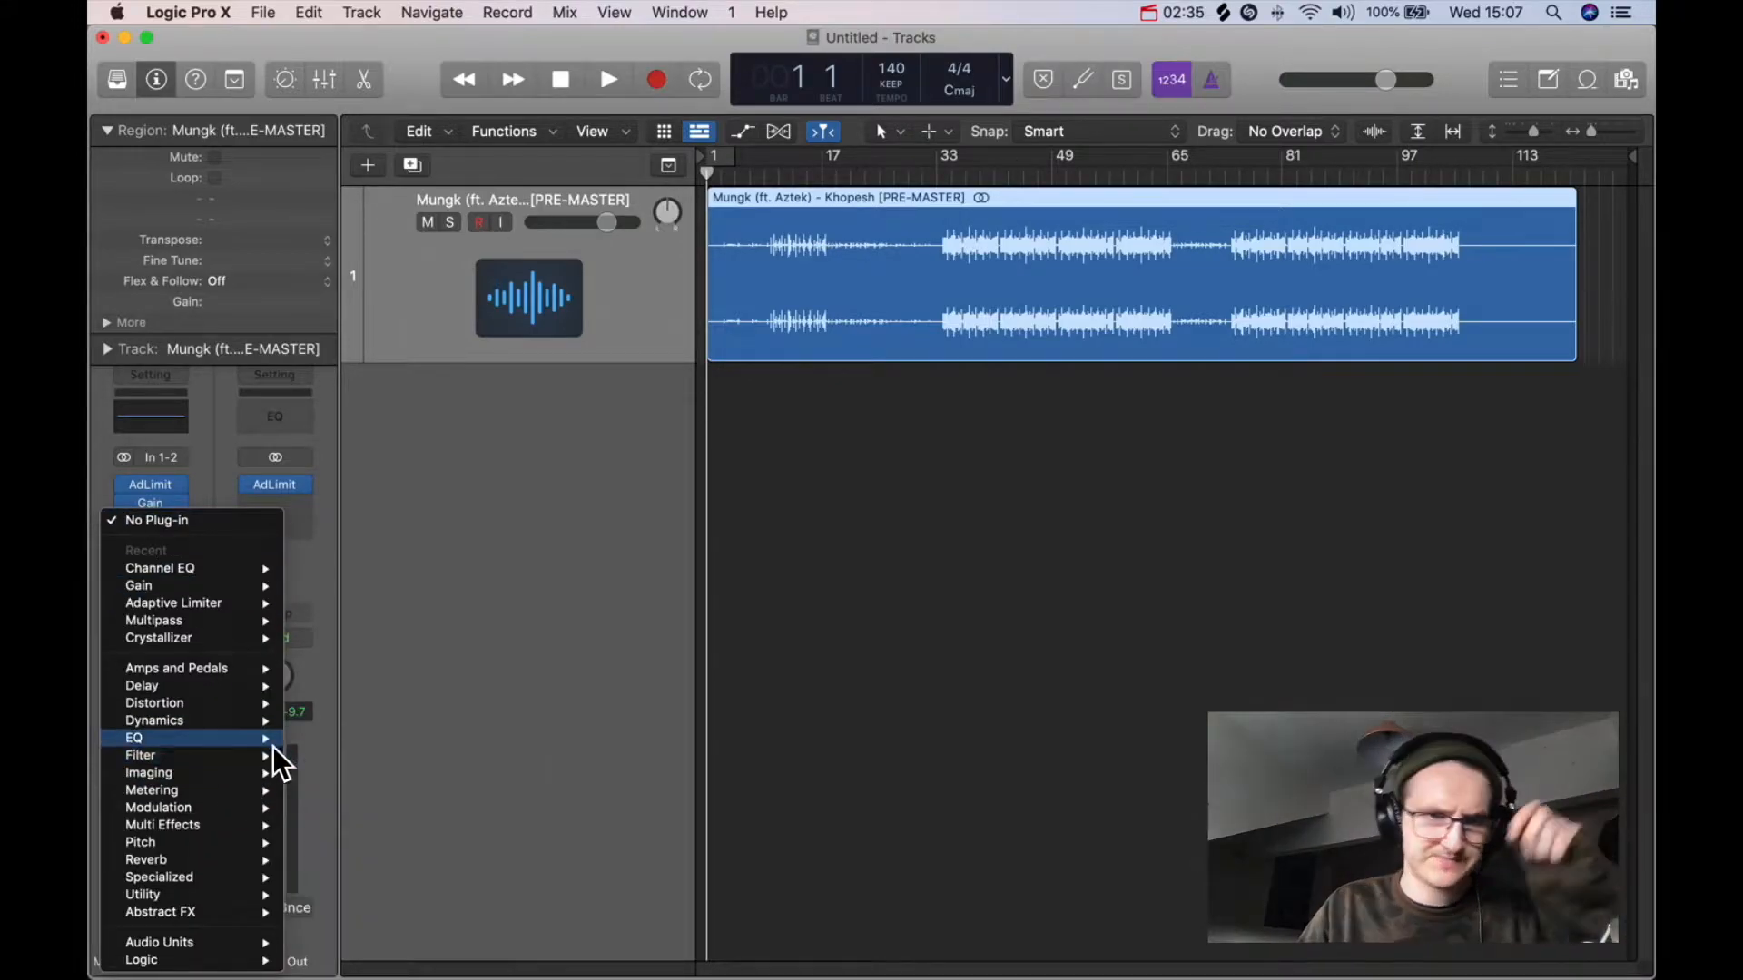
mouse_move(184, 777)
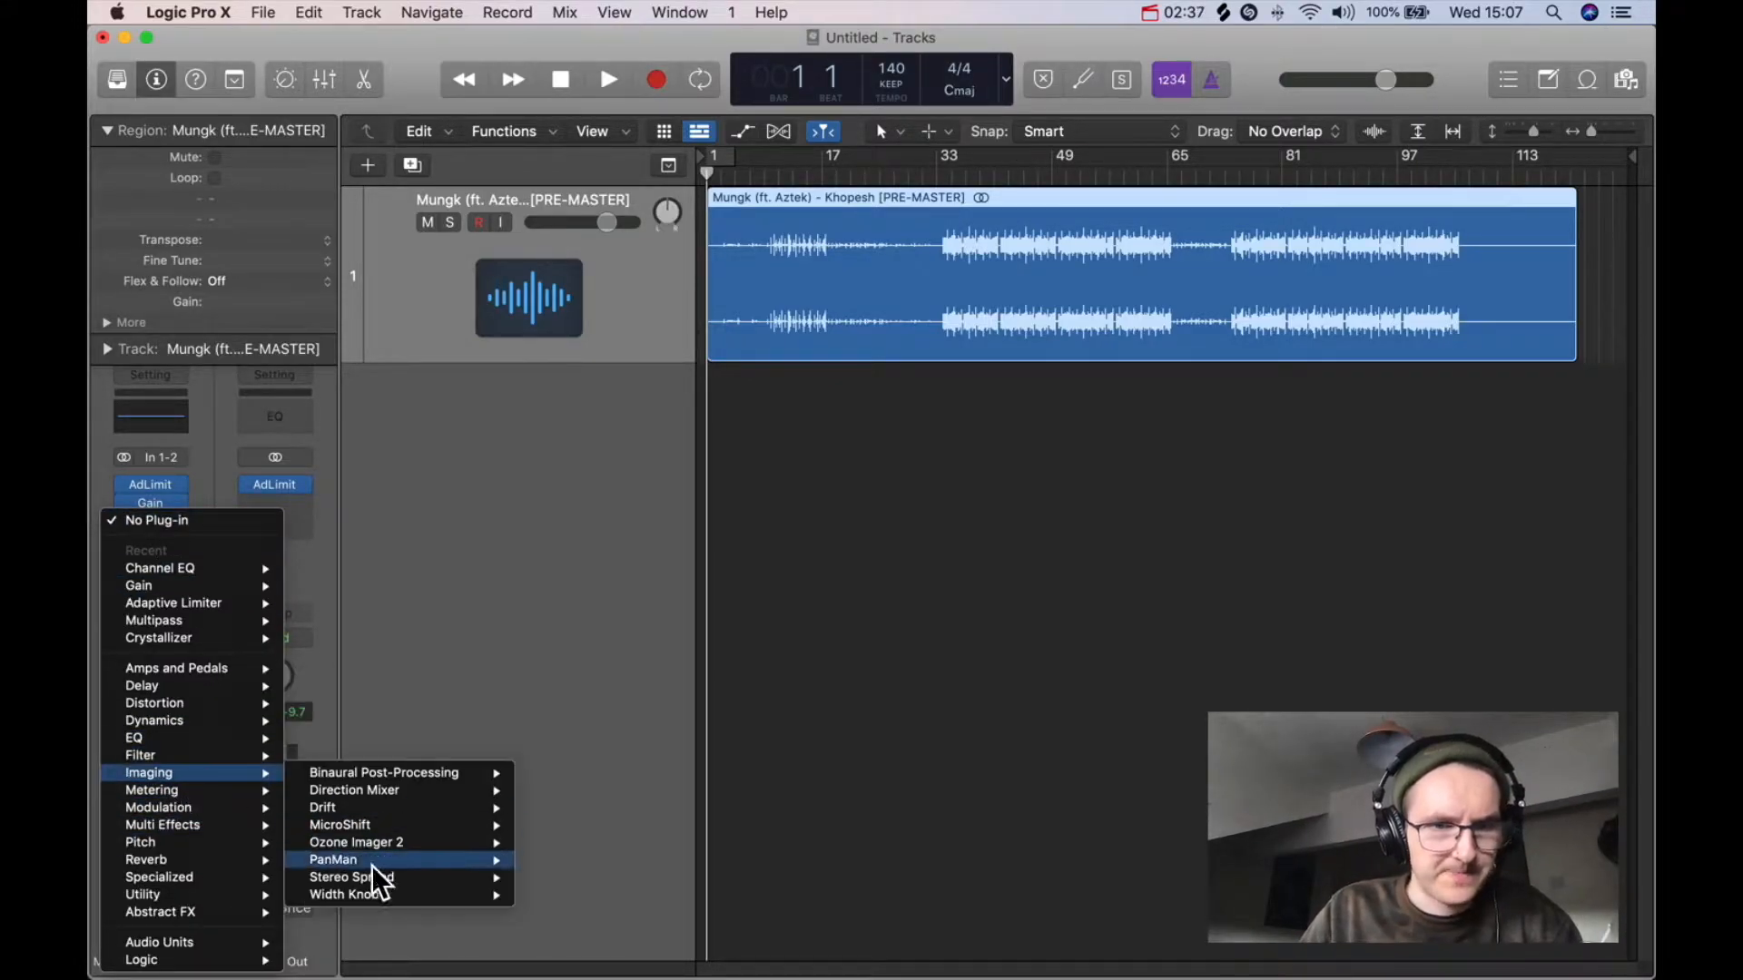
mouse_move(382, 897)
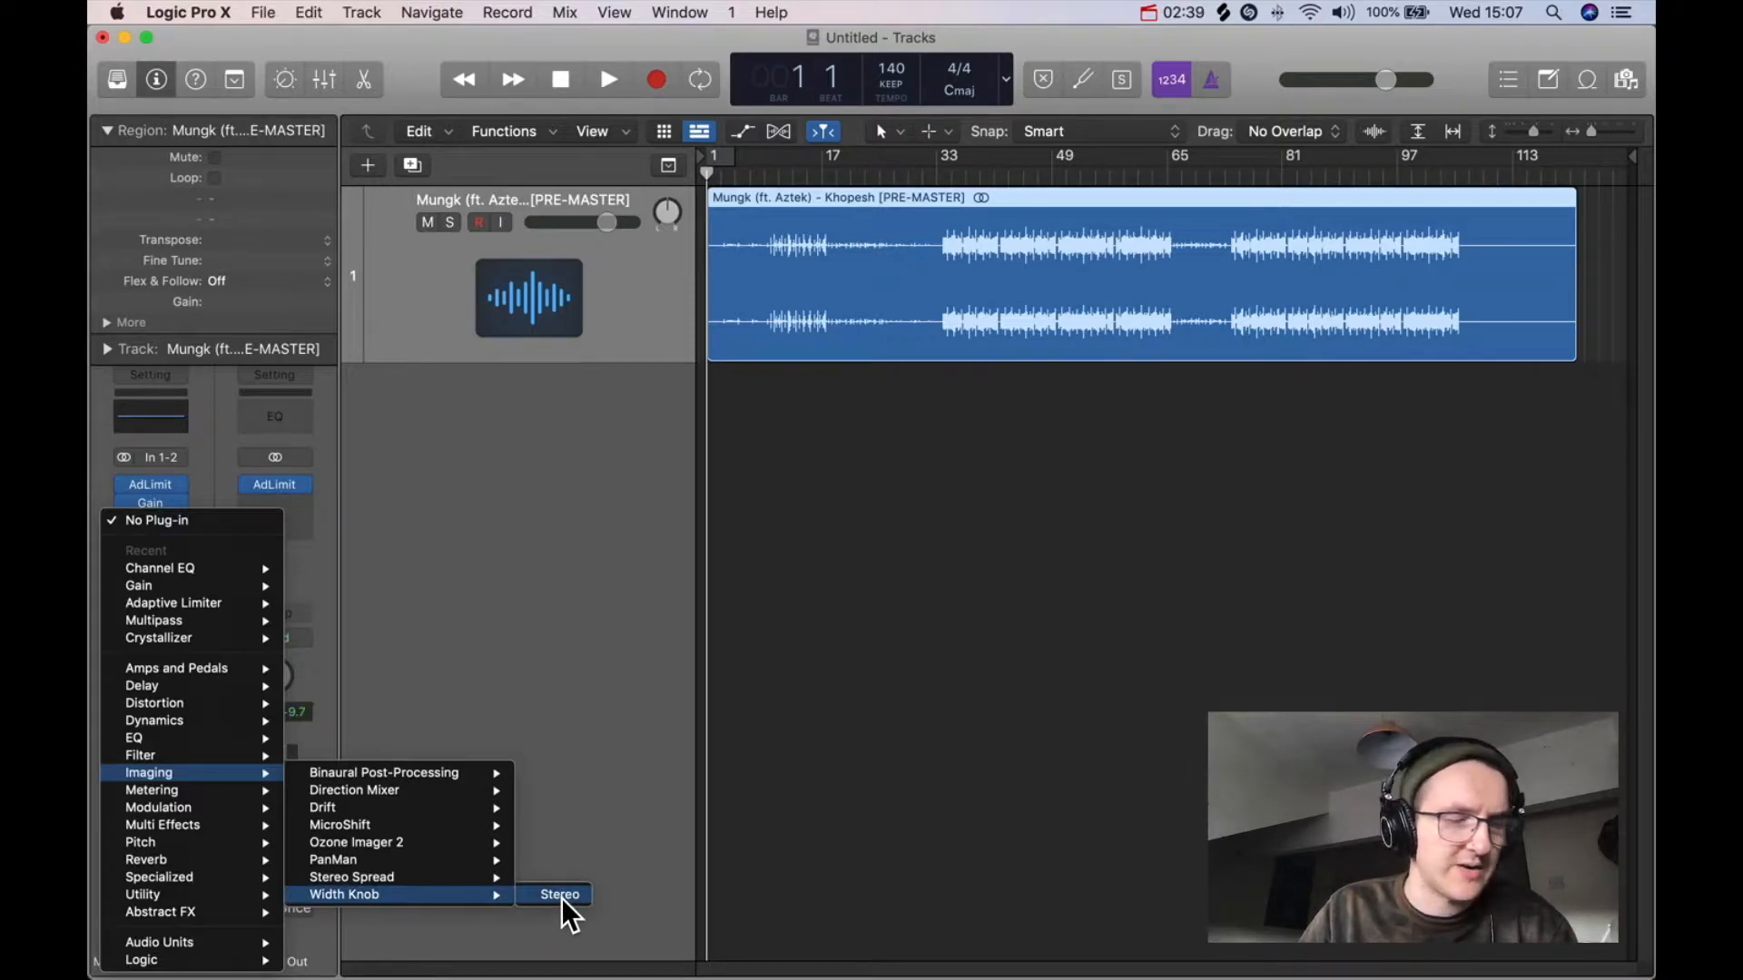
left_click(561, 897)
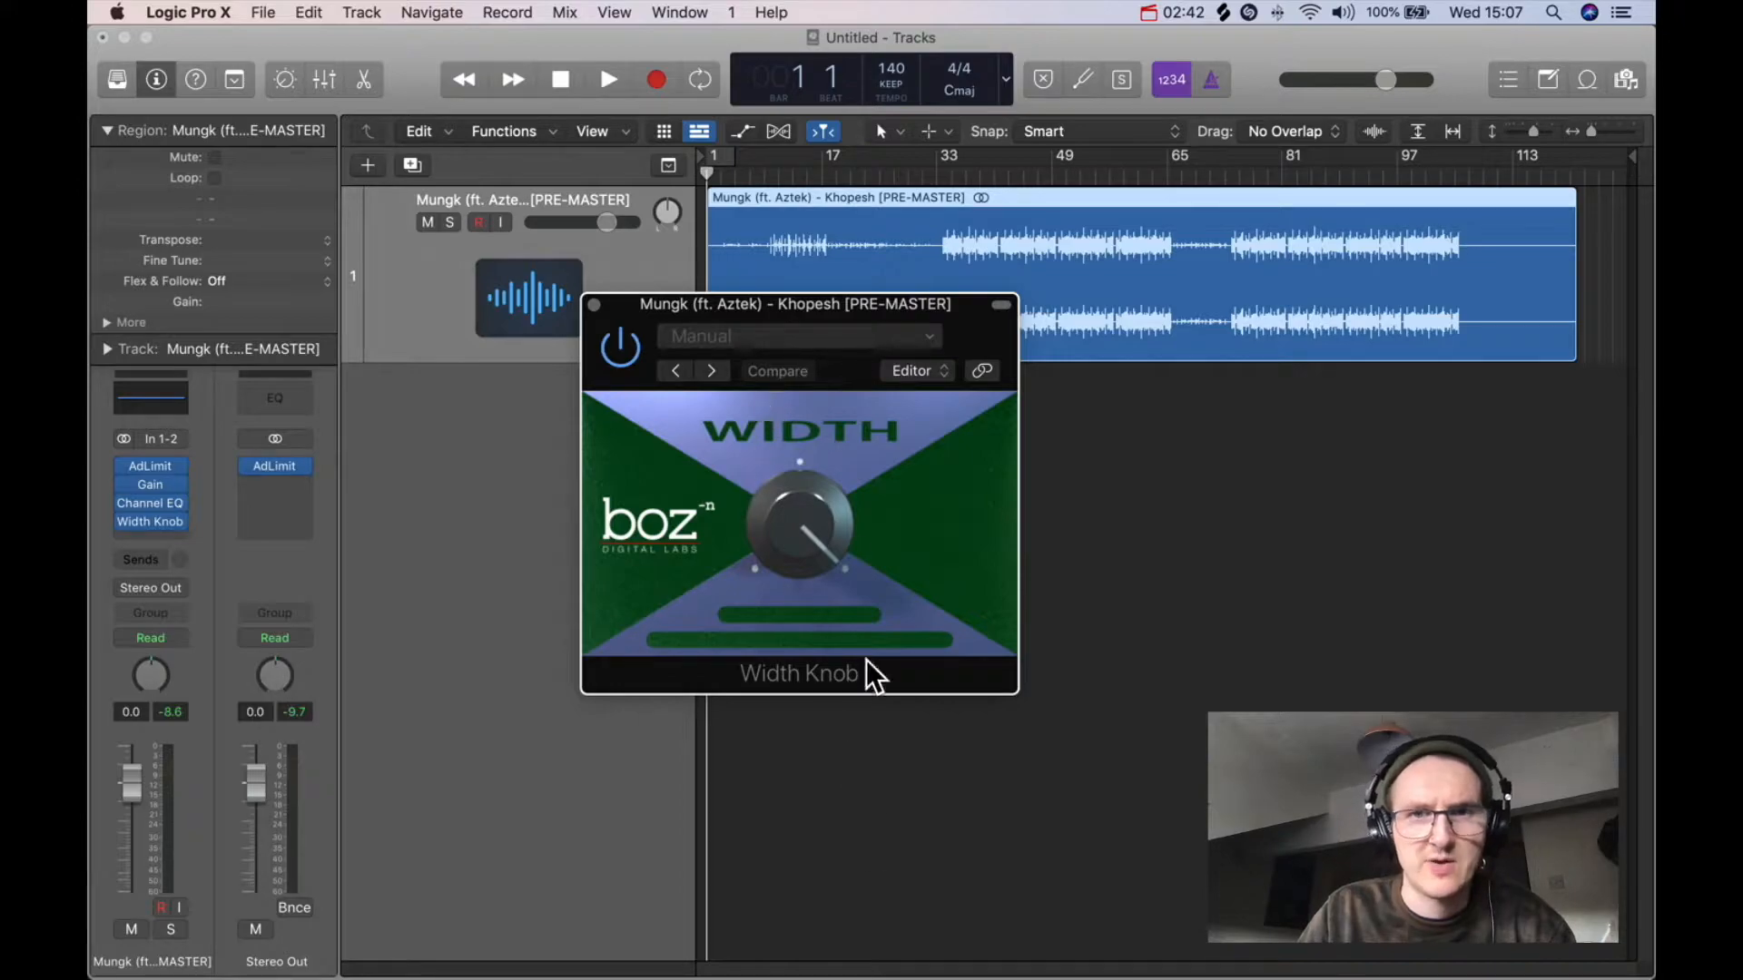
Step: Turn the Width Knob to widen the stereo image and close its window
mouse_move(802, 497)
left_click_drag(799, 494, 787, 648)
left_click_drag(804, 553, 803, 557)
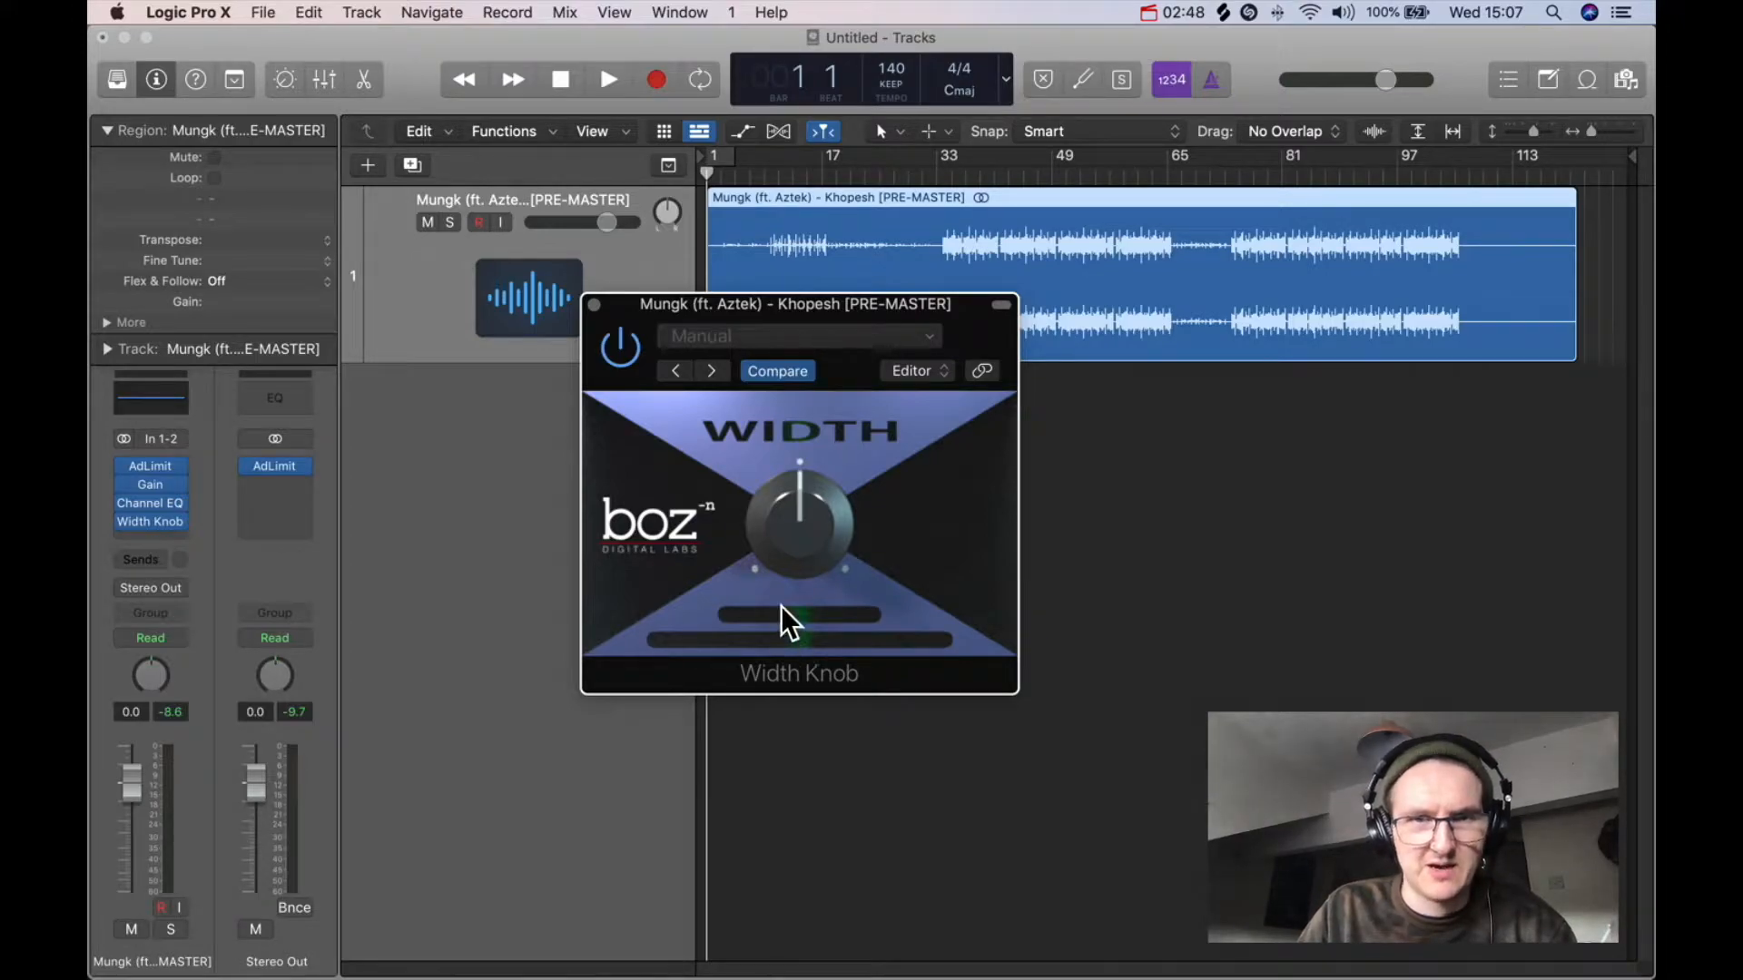
left_click(595, 304)
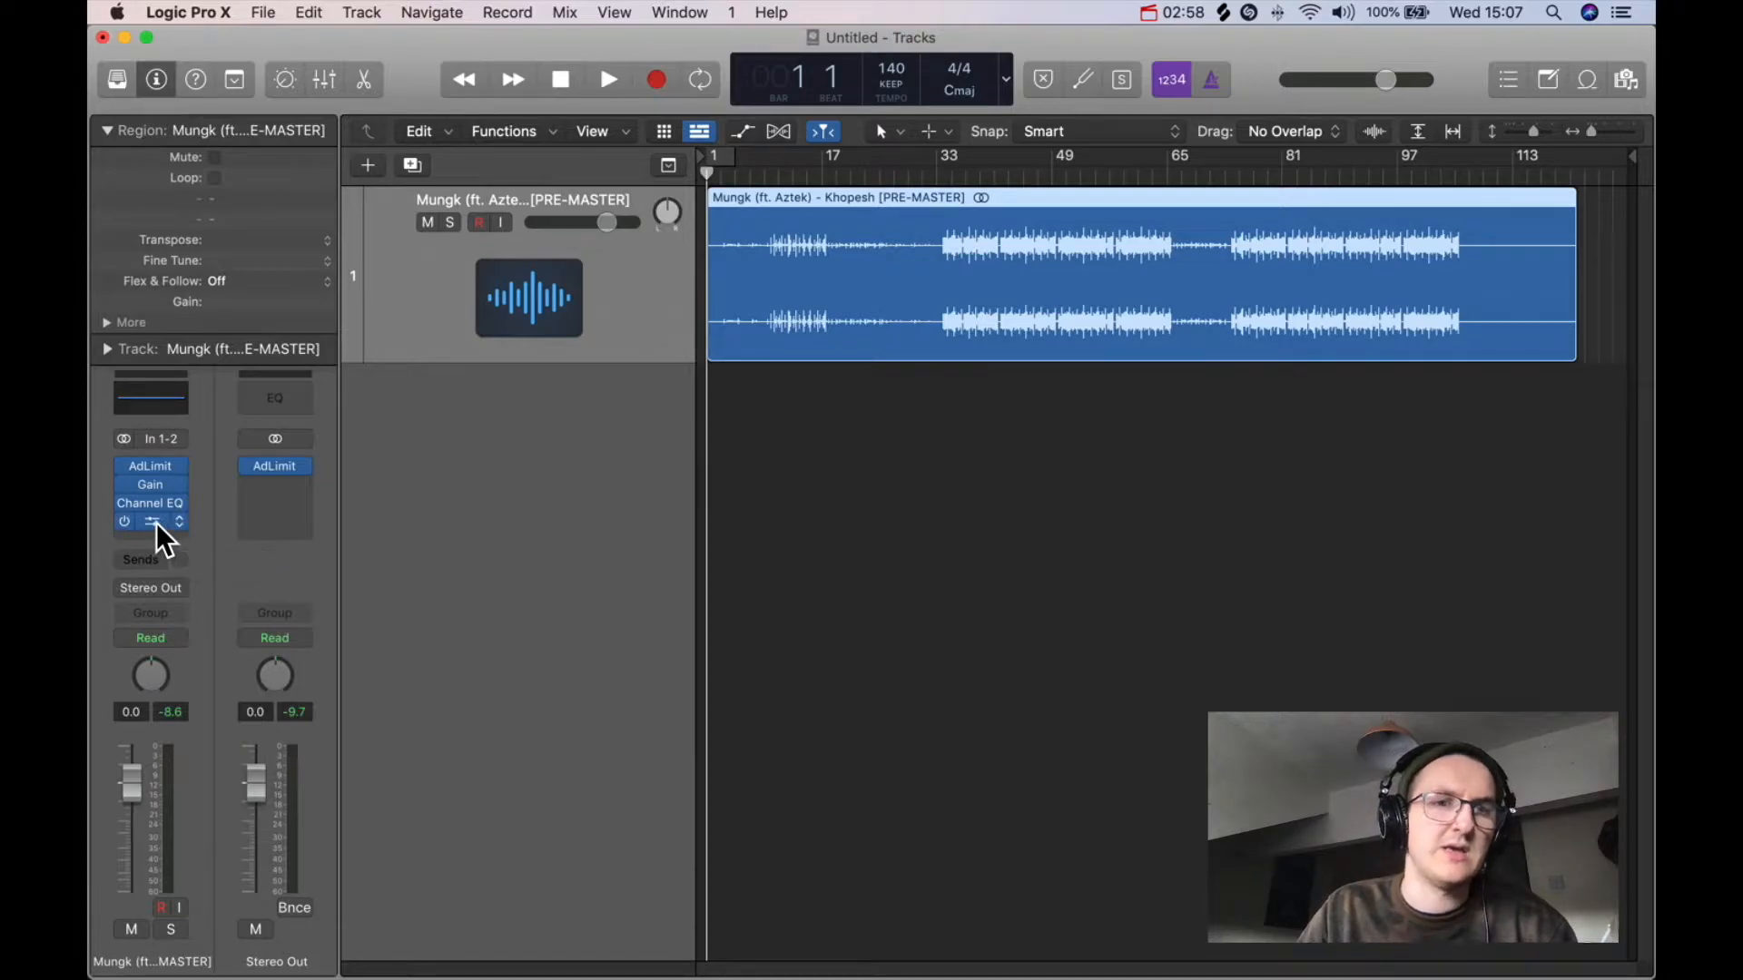
Step: Reopen the Width Knob plugin, nudge its knob, and close the window
left_click(157, 522)
left_click_drag(787, 520, 790, 504)
left_click(590, 305)
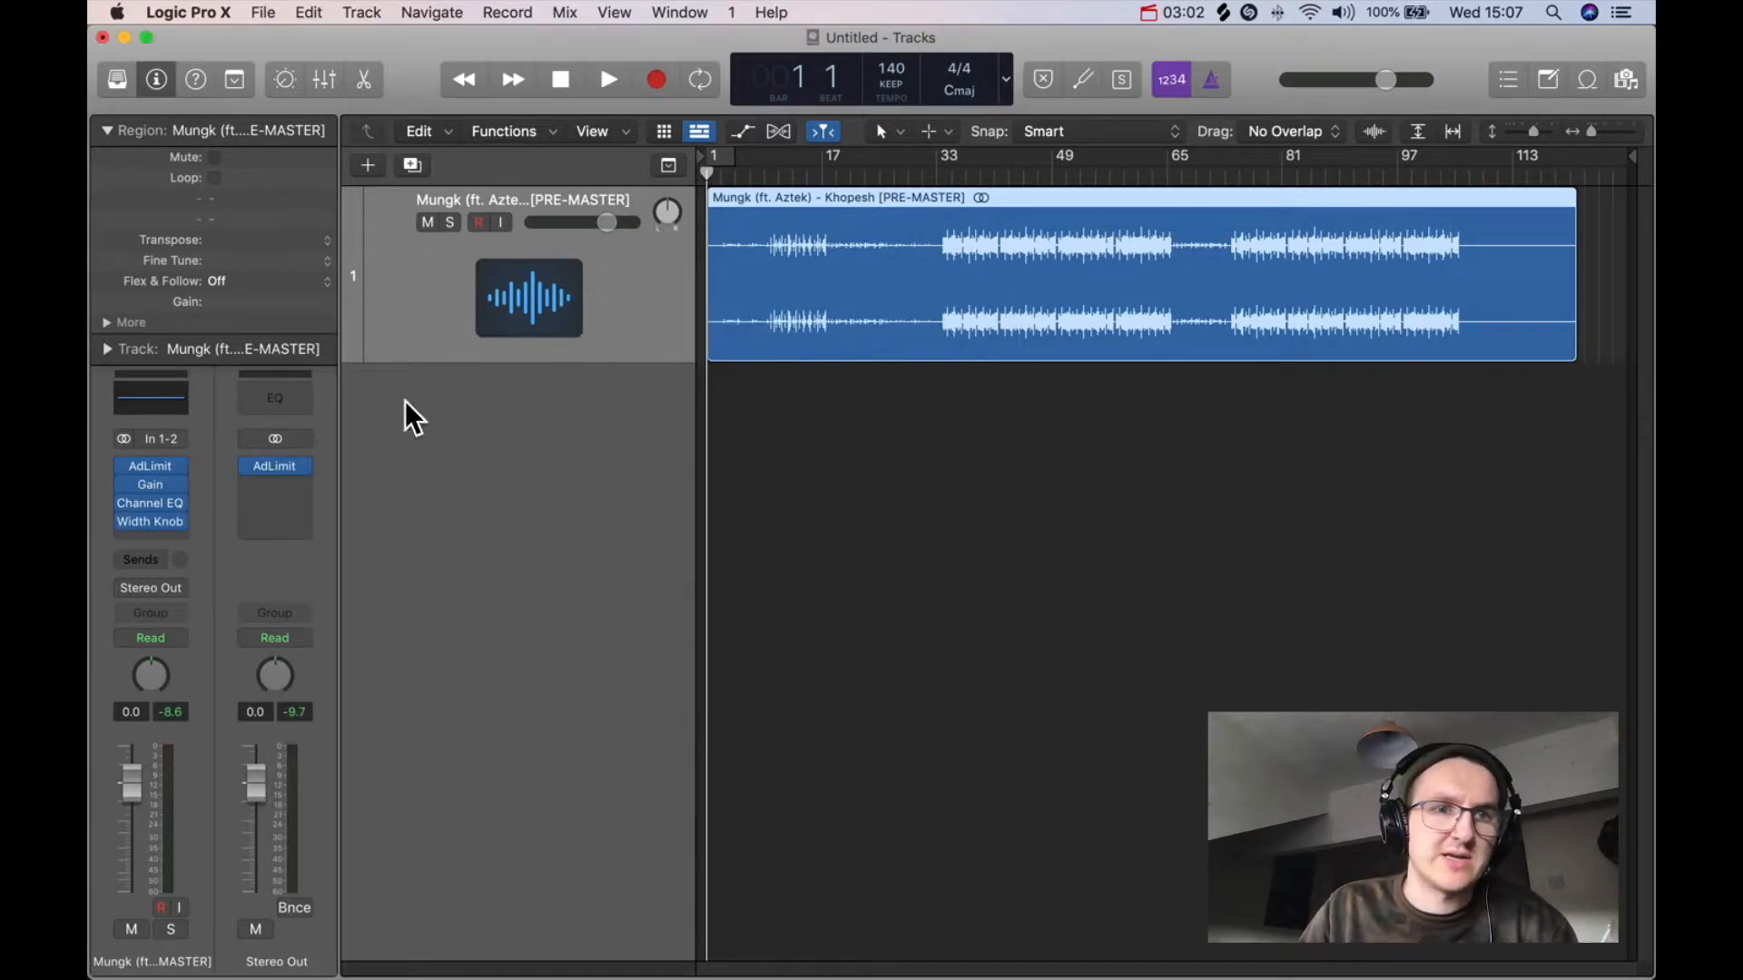
Step: Remove the Width Knob plugin from its insert slot
left_click(179, 521)
left_click(247, 520)
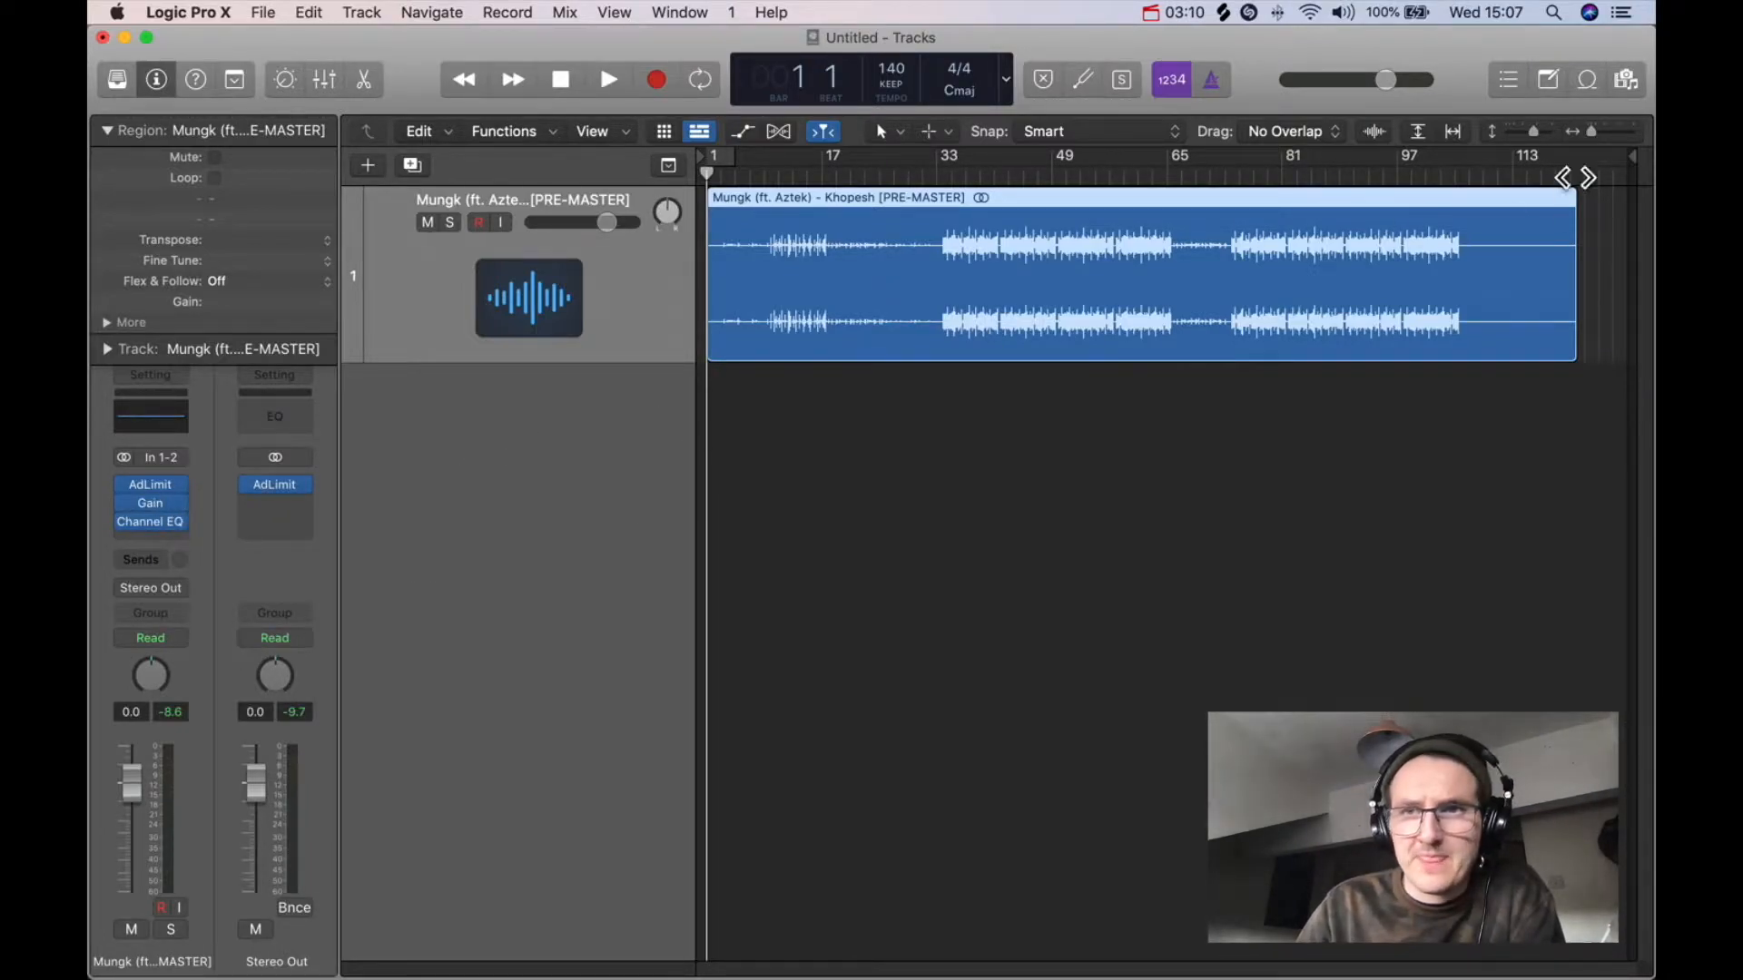
Step: Replace the Channel EQ insert with a stereo Ozone Imager 2 plugin
left_click_drag(1528, 132, 1539, 131)
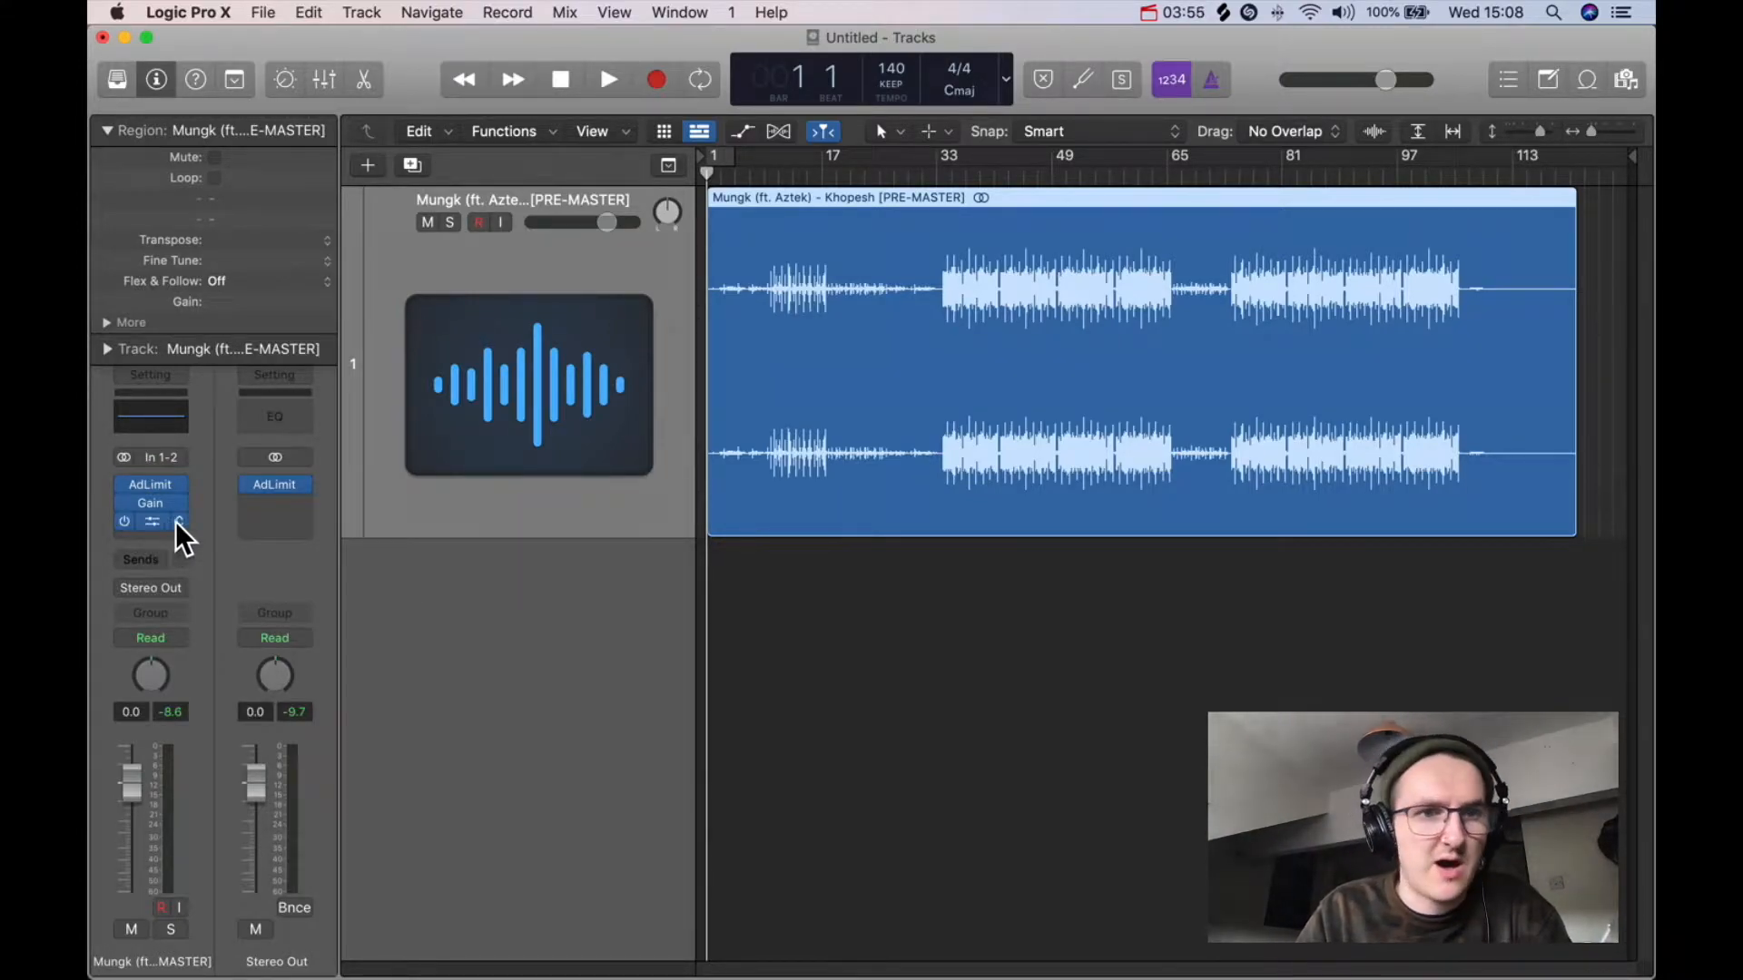
left_click(175, 522)
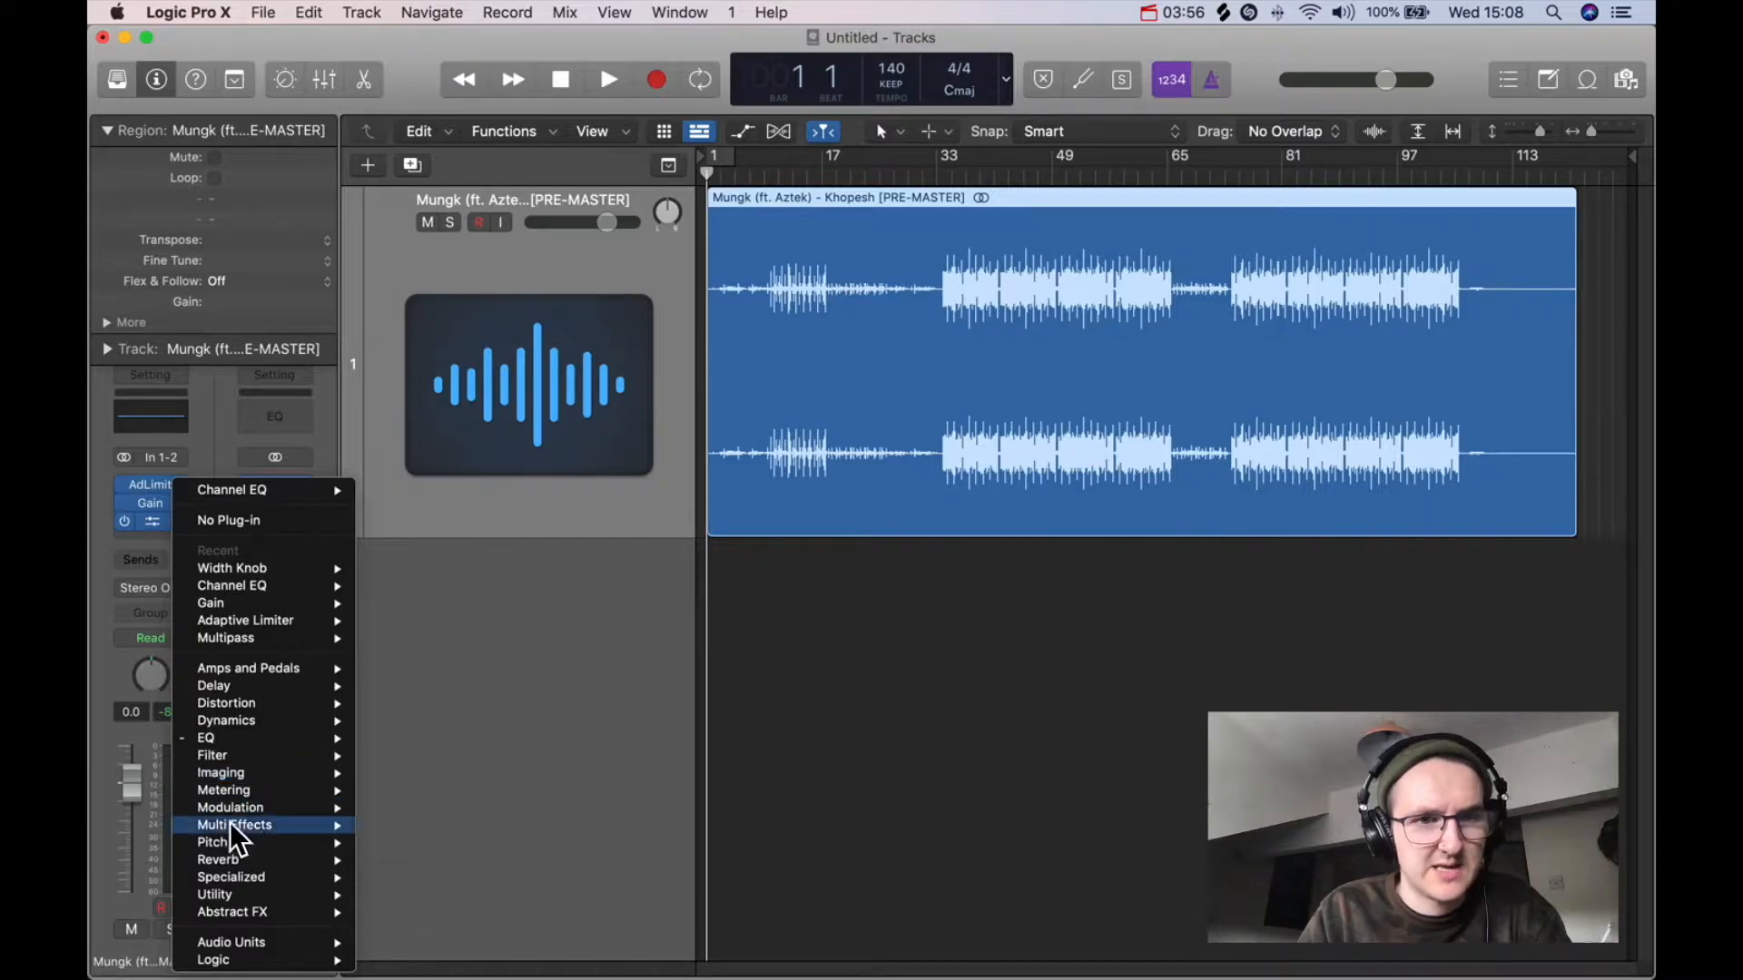
mouse_move(220, 772)
mouse_move(435, 842)
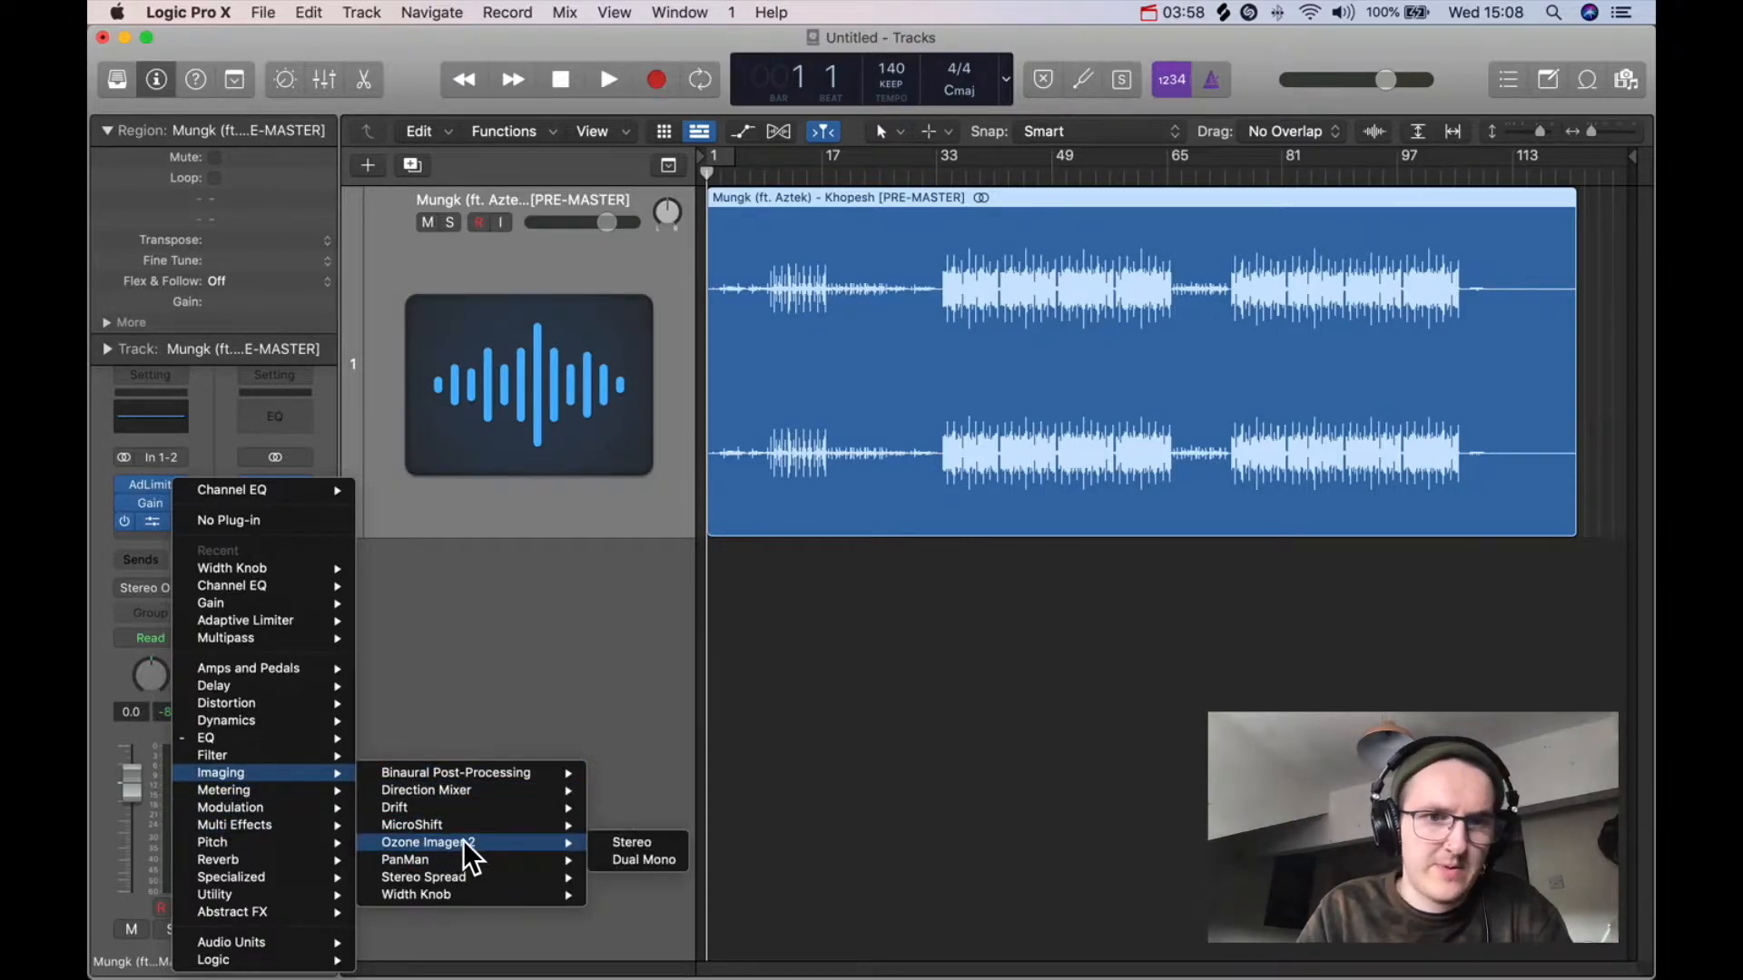
left_click(629, 844)
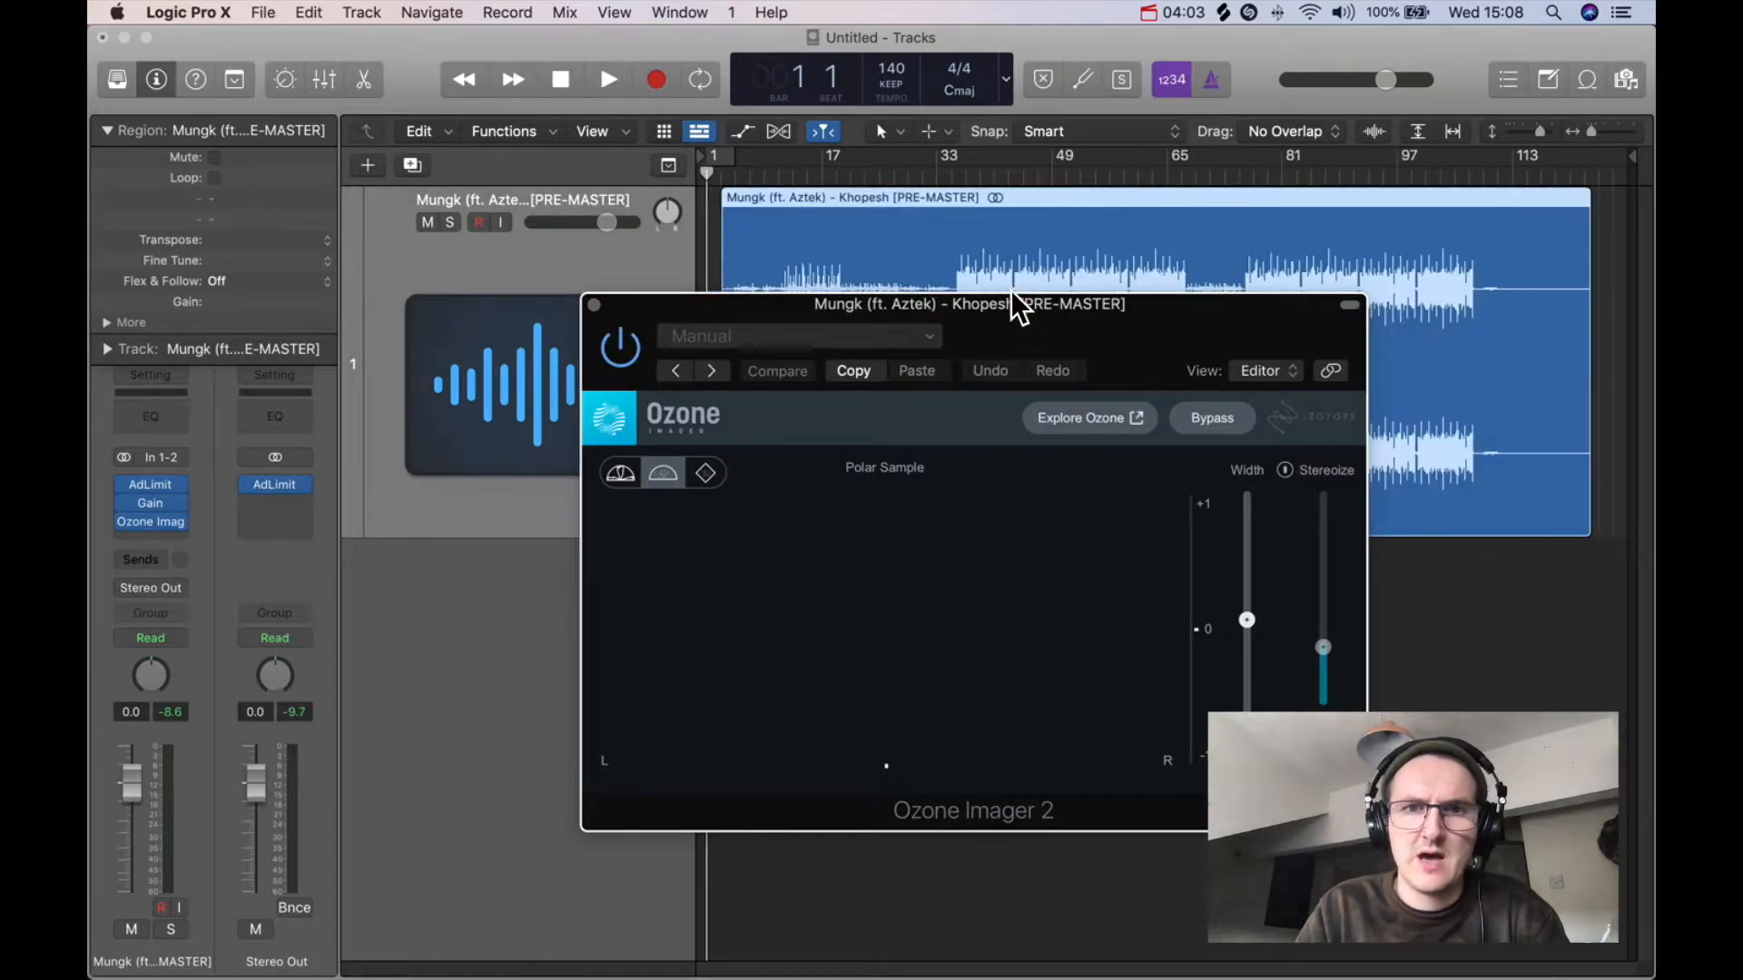
Step: Switch the Ozone Imager display between its Polar Sample and Lissajous vectorscope views
left_click_drag(1037, 329, 922, 243)
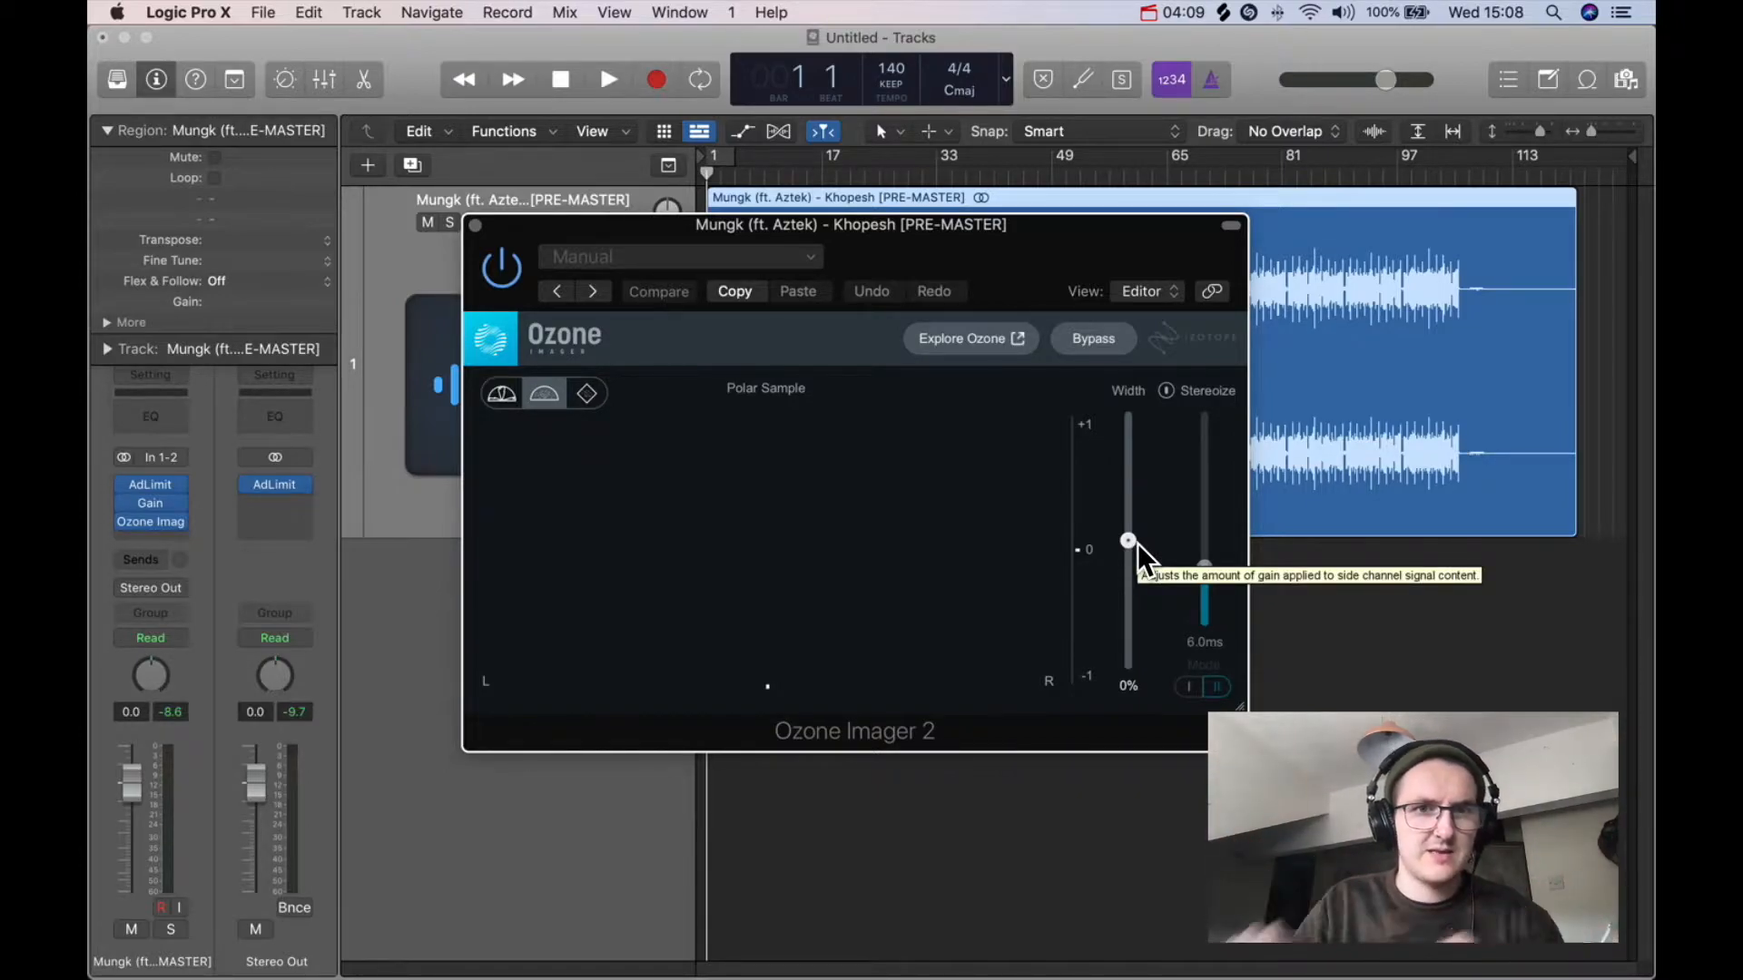
left_click(511, 390)
left_click(547, 385)
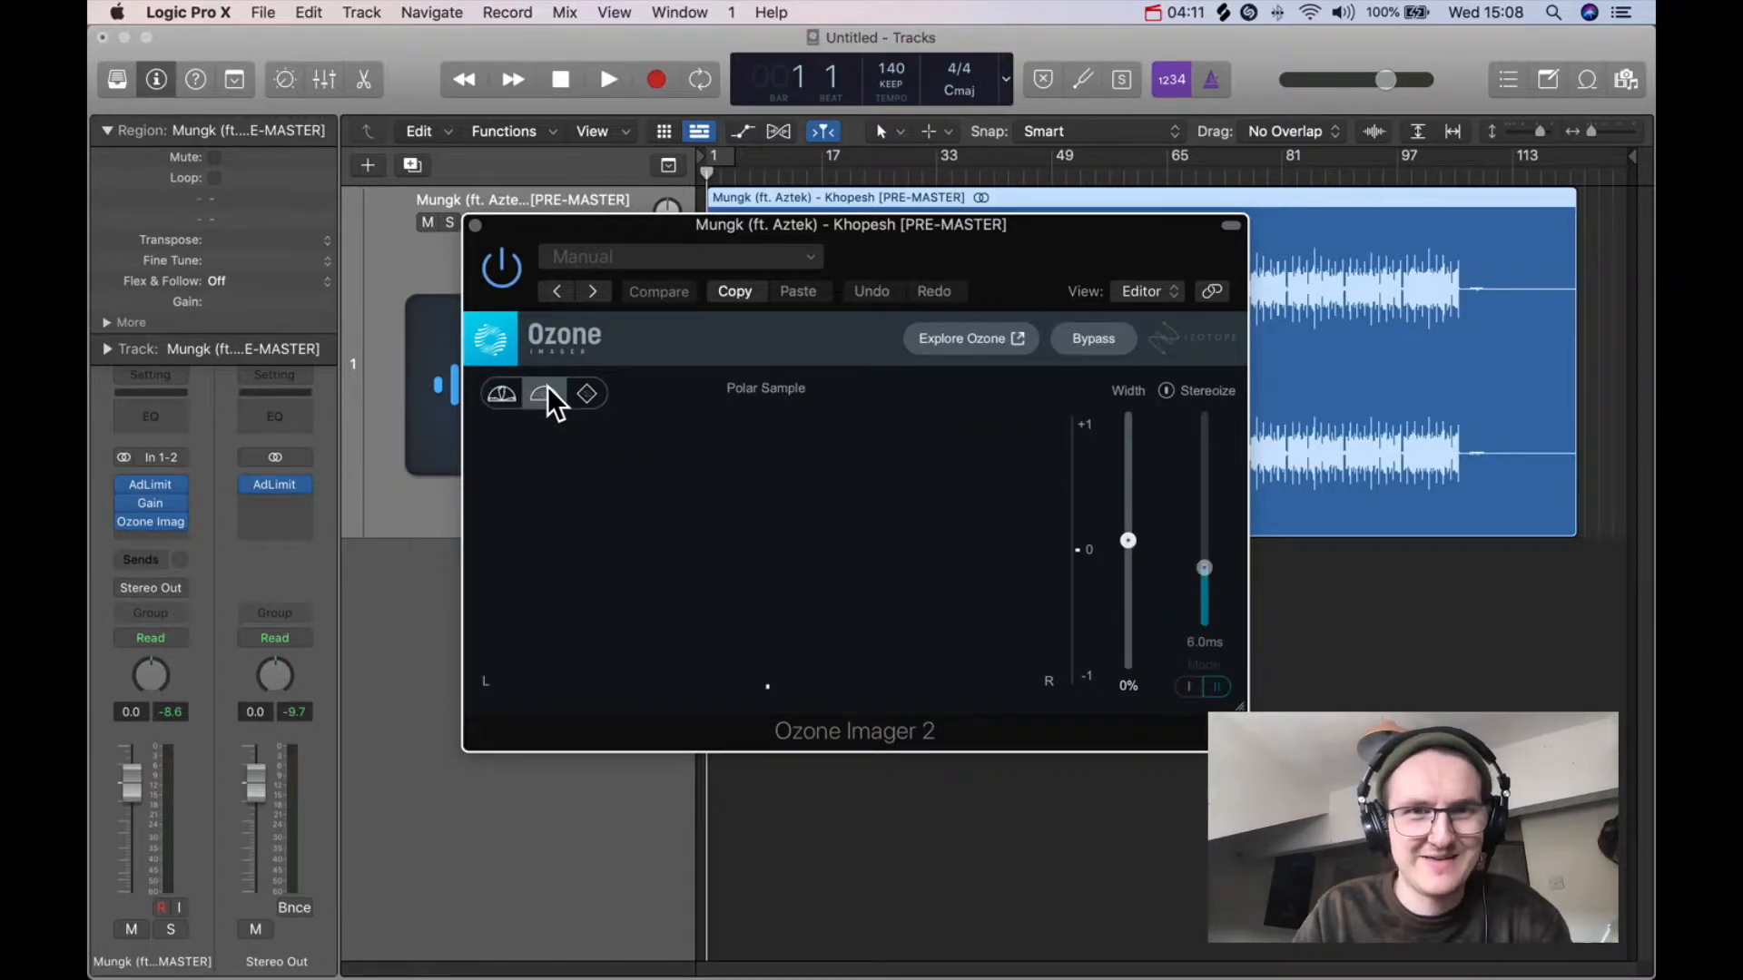
left_click(582, 395)
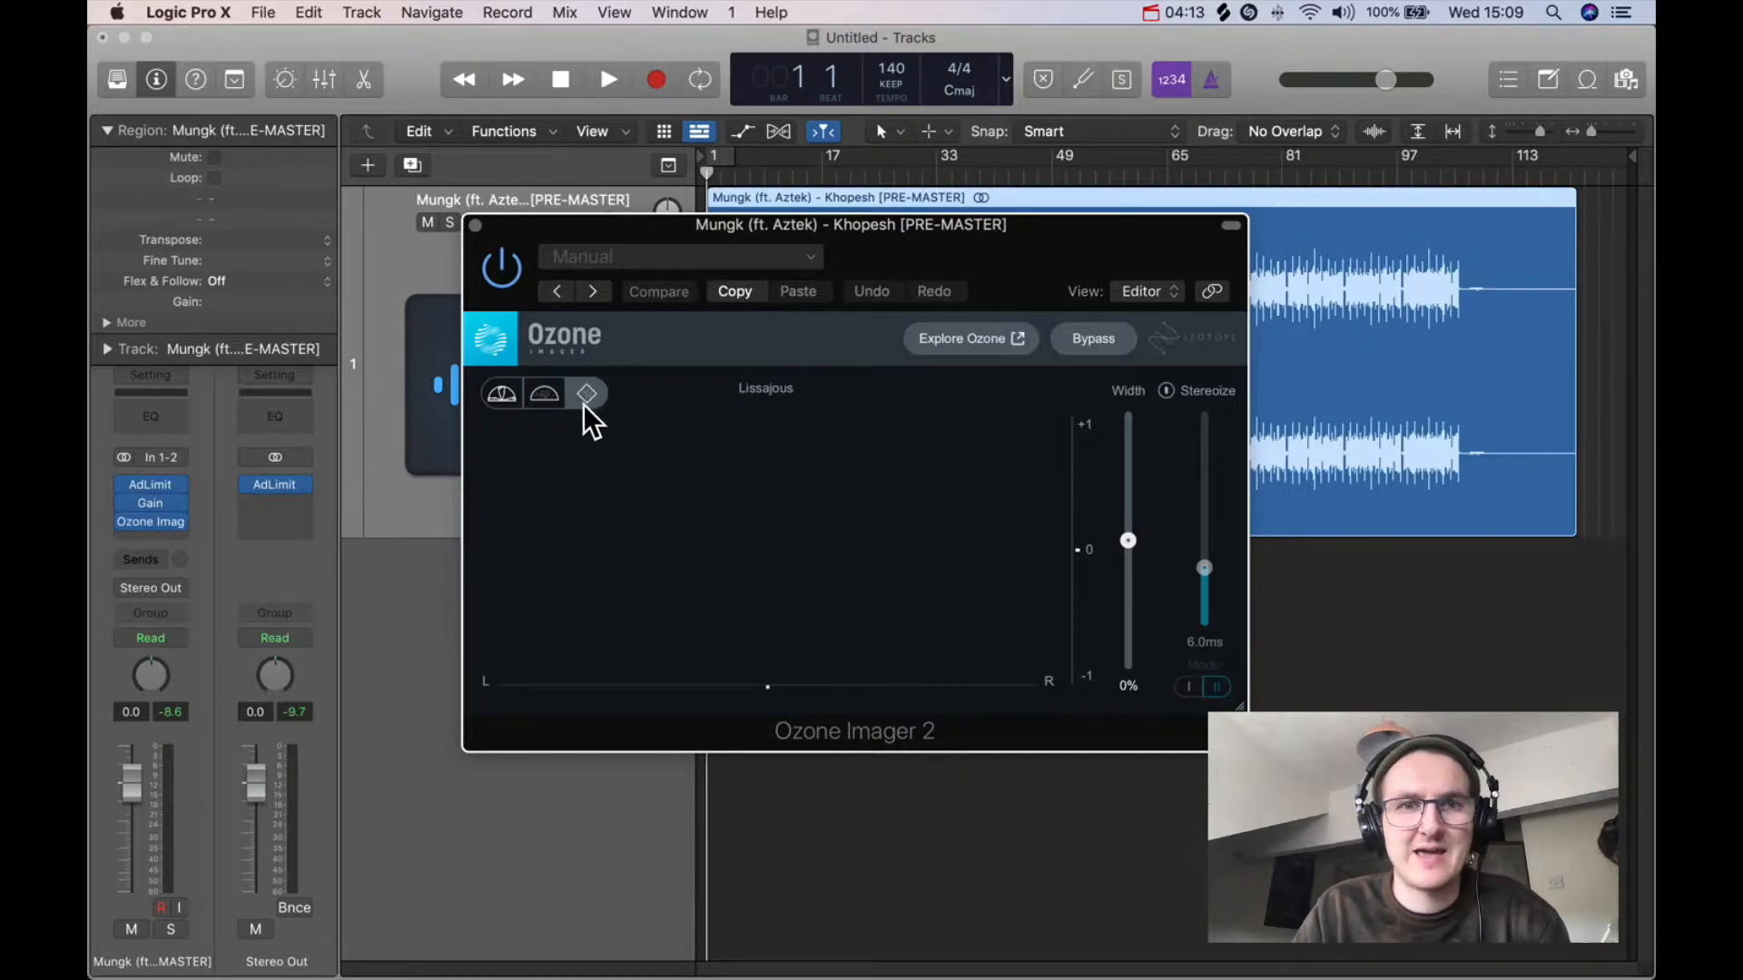
left_click(549, 389)
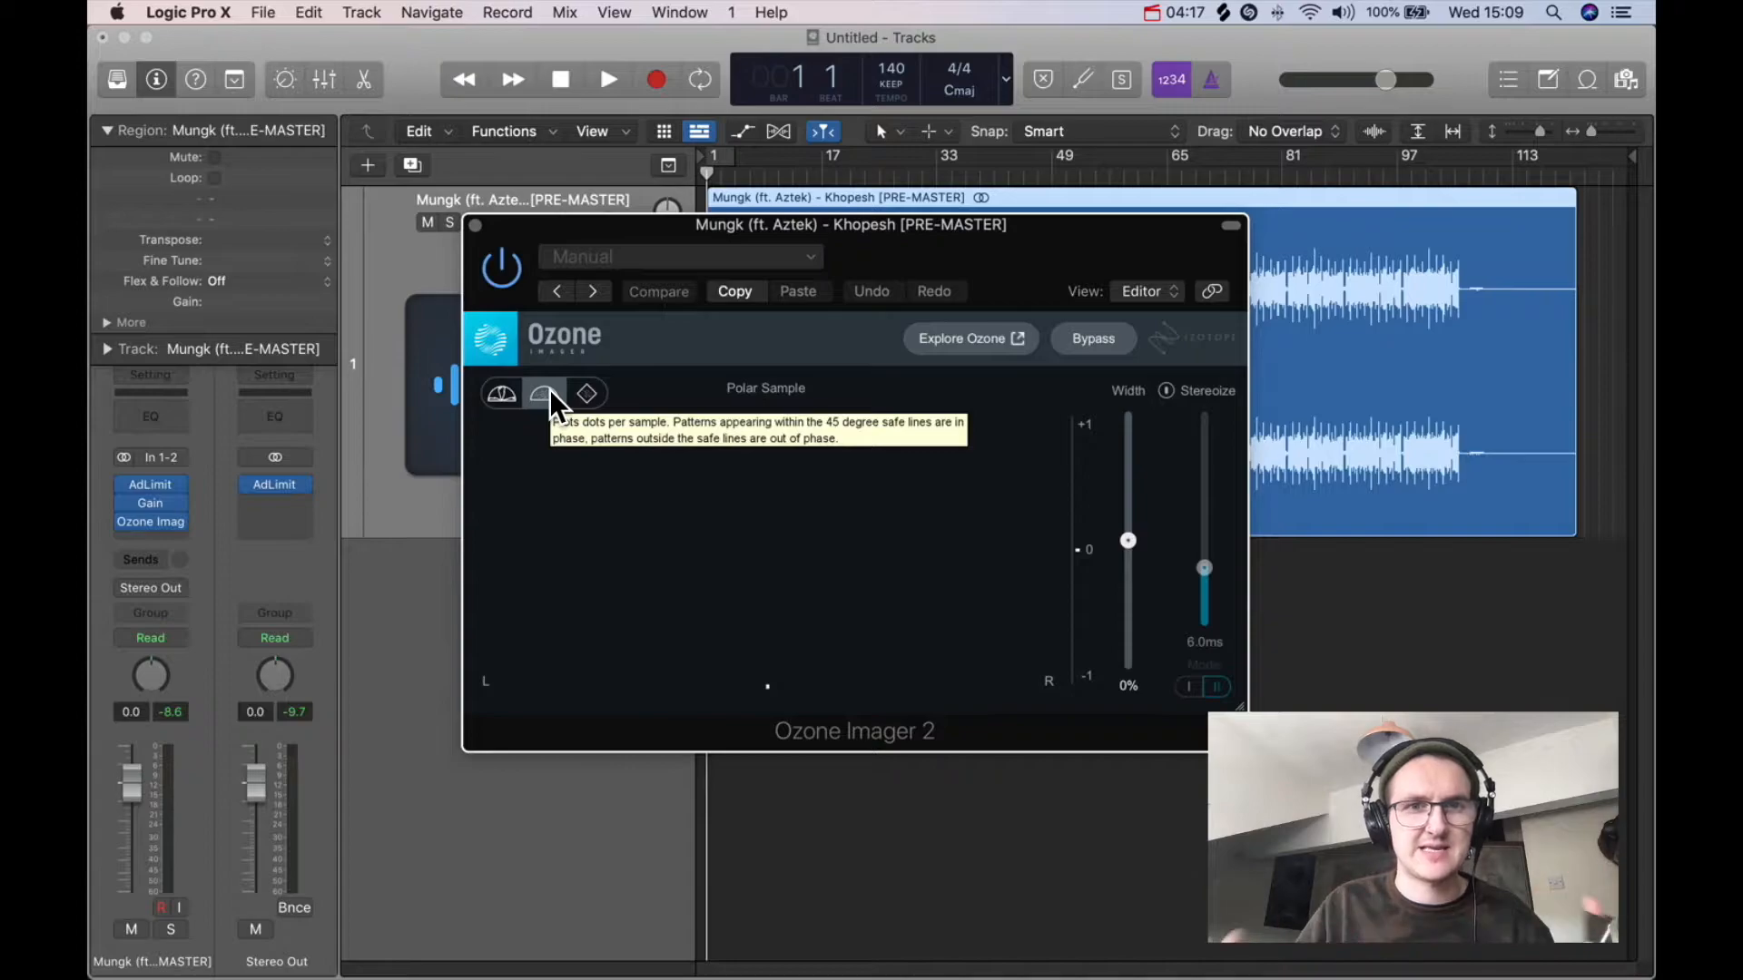
Step: Raise the Ozone Imager width to 5% and close the plugin window
left_click_drag(1127, 543, 1132, 481)
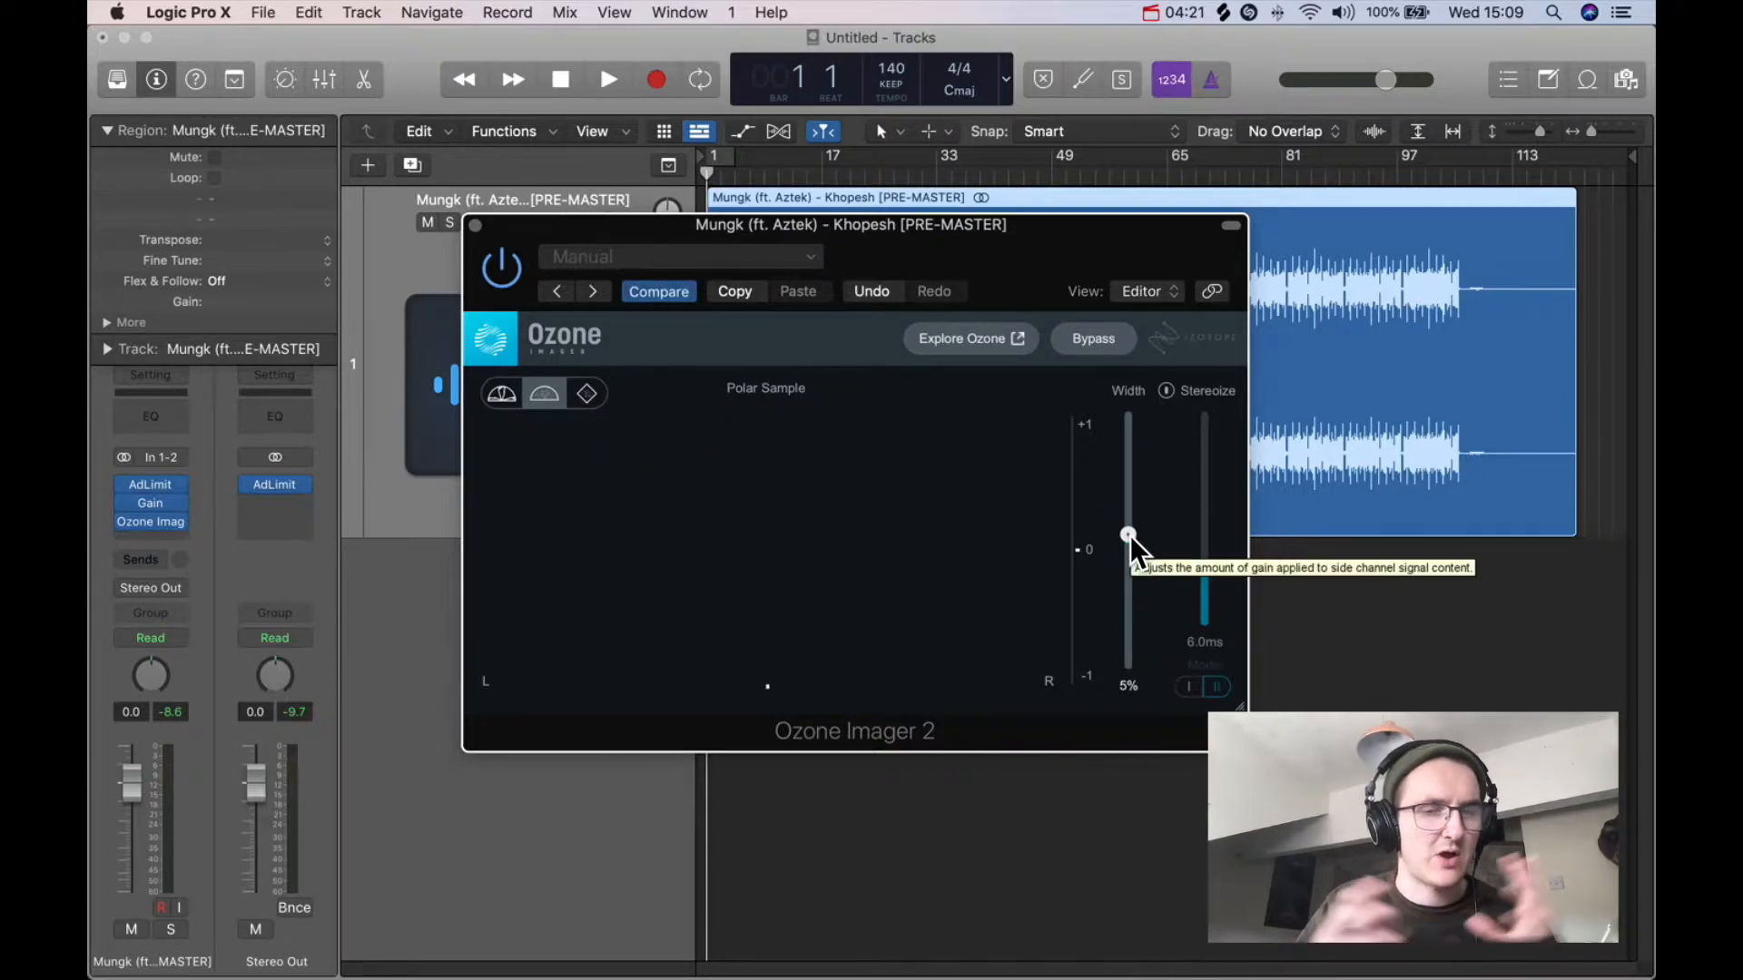
left_click_drag(778, 226, 811, 253)
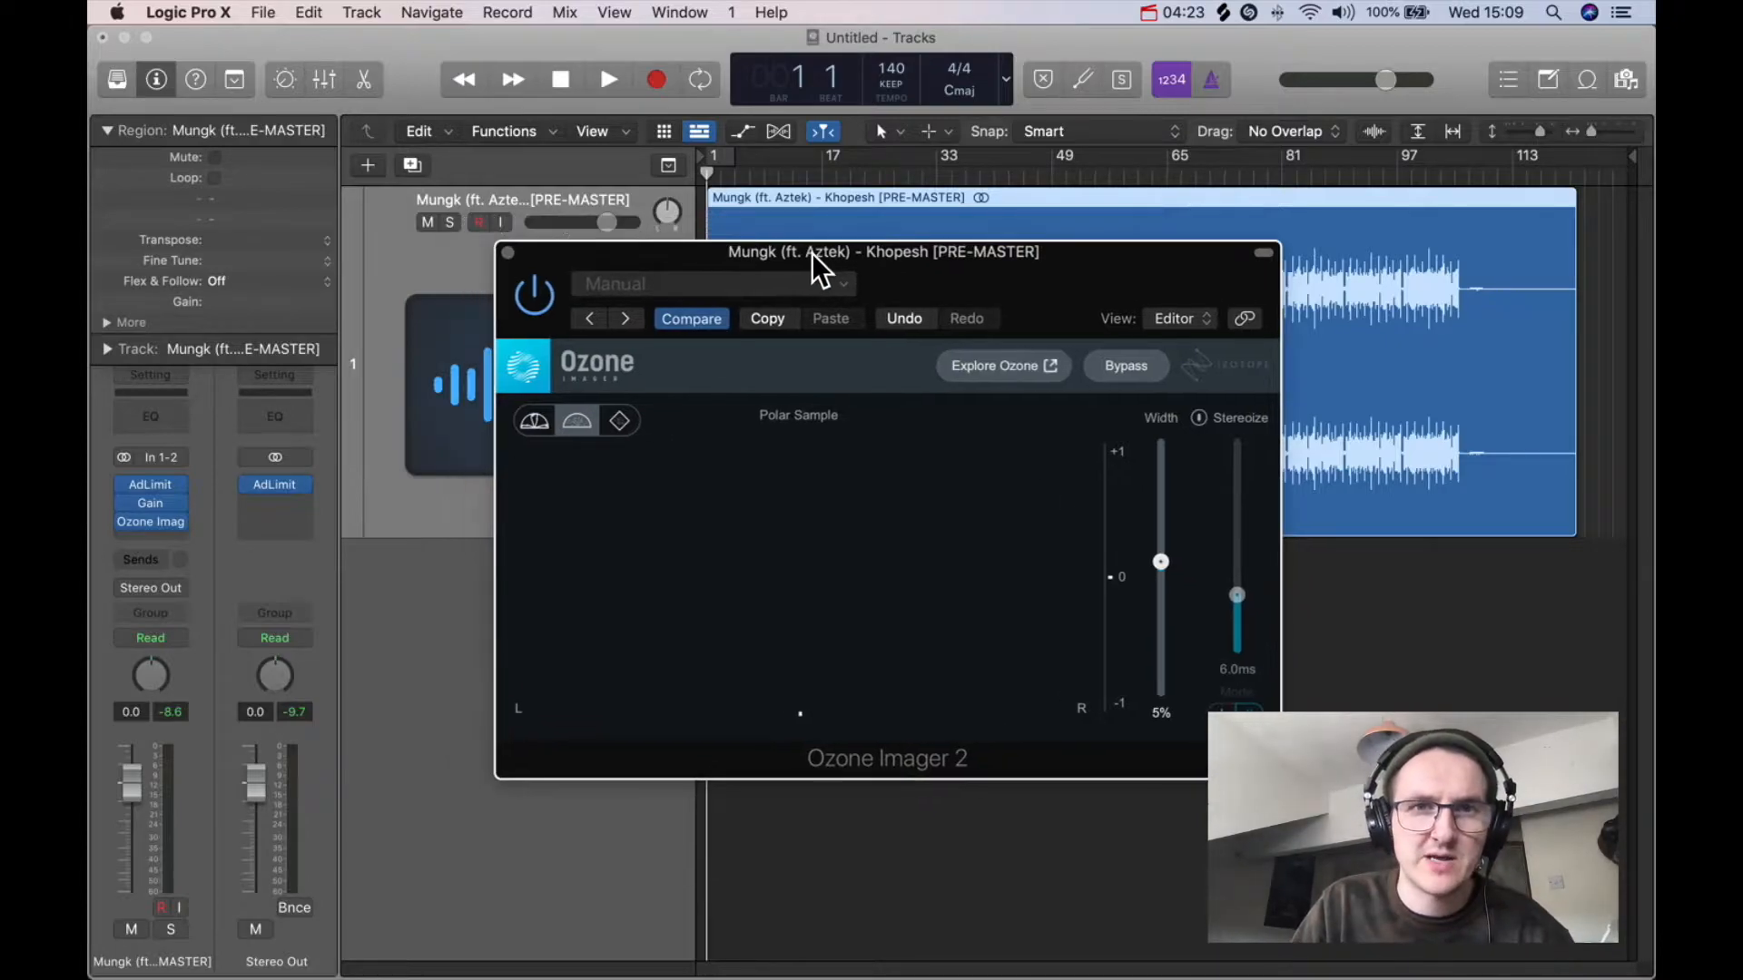
left_click(506, 251)
Step: Set a cycle region spanning bar 33 to bar 49
left_click_drag(731, 160, 1580, 358)
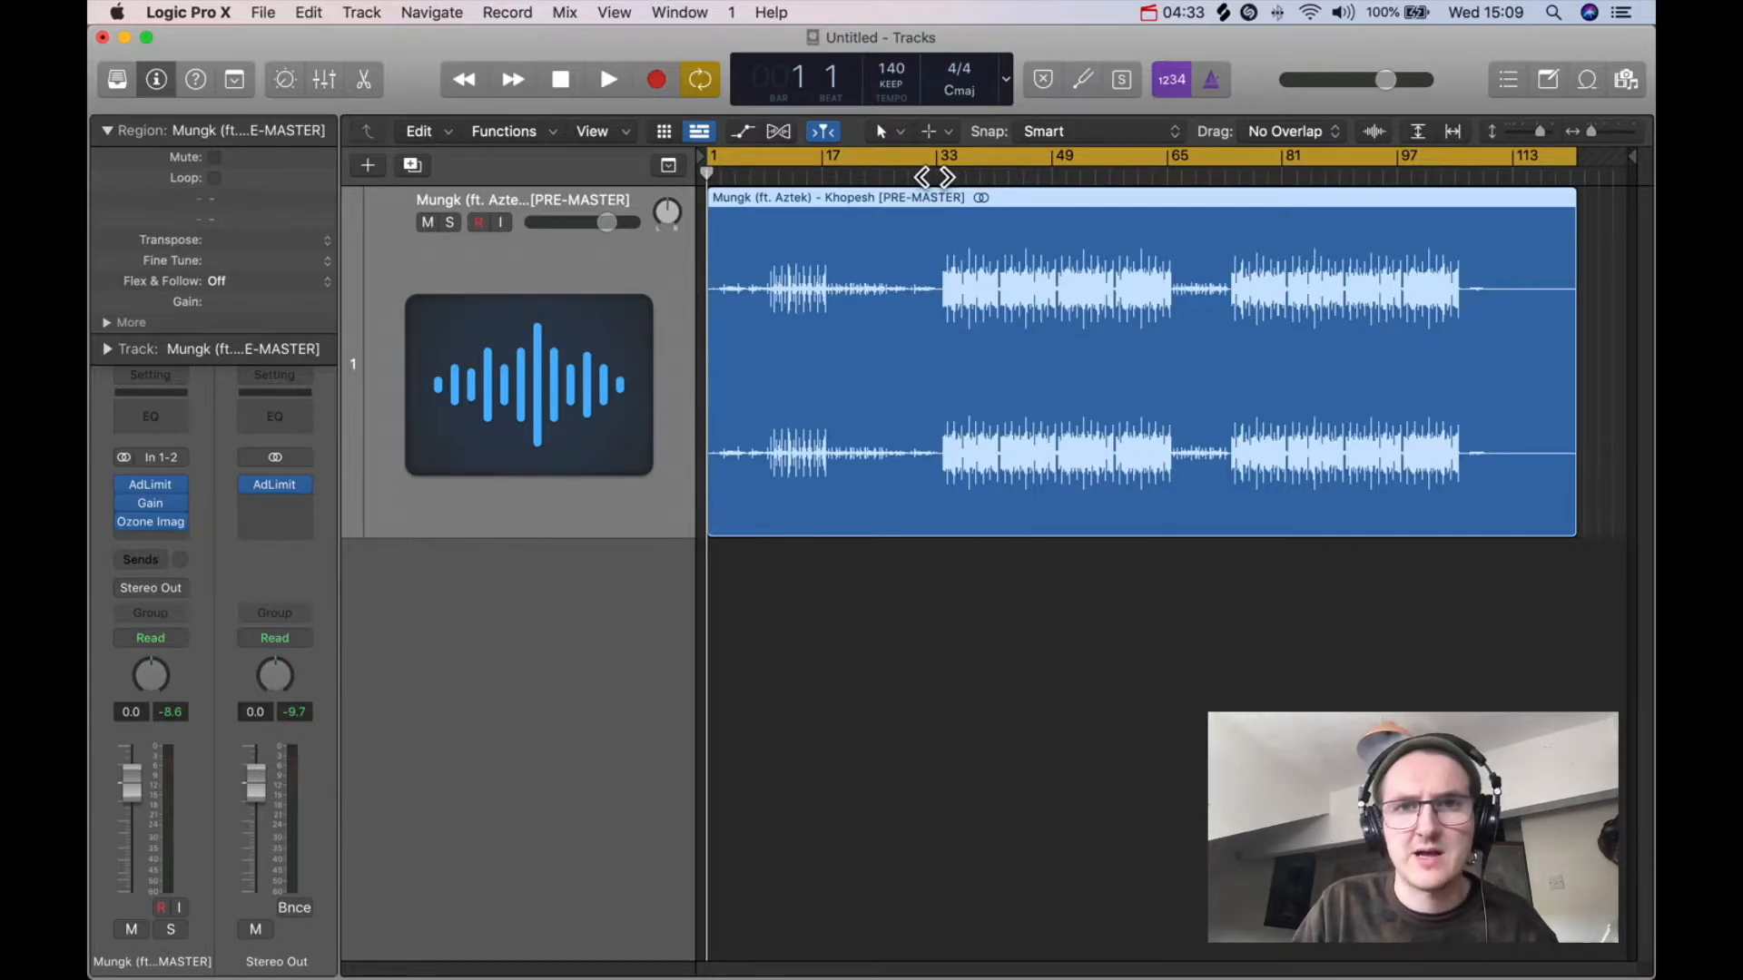
left_click_drag(706, 158, 943, 354)
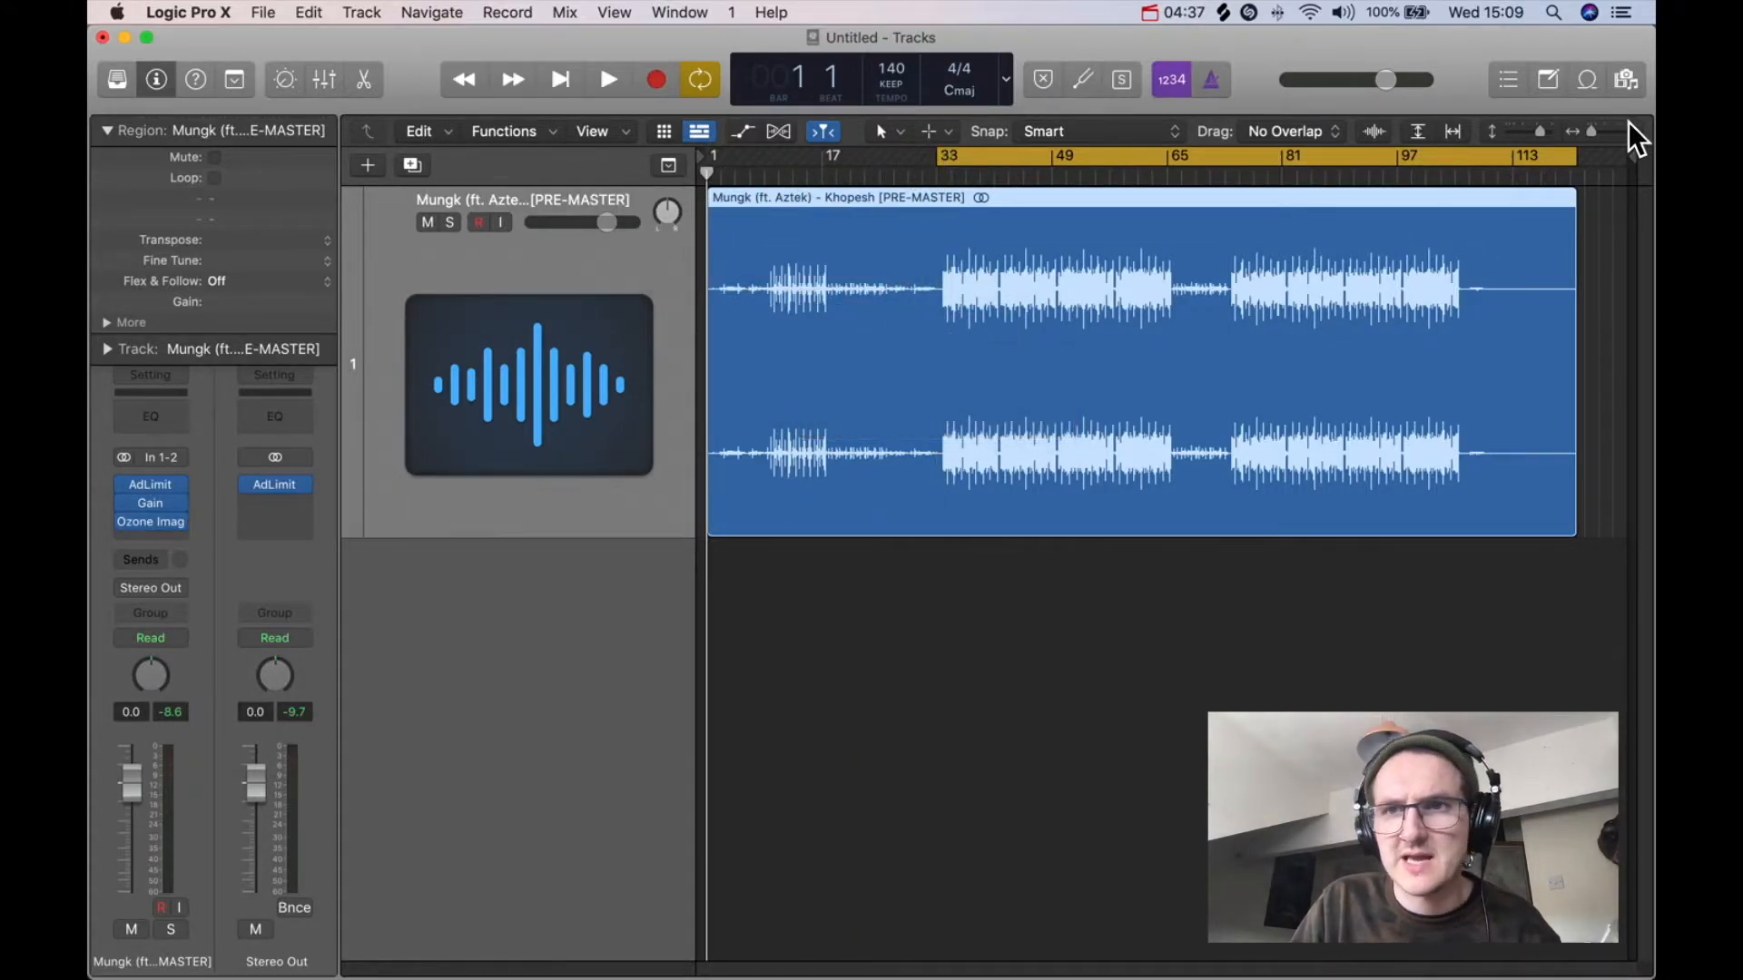
left_click_drag(1576, 150, 1050, 381)
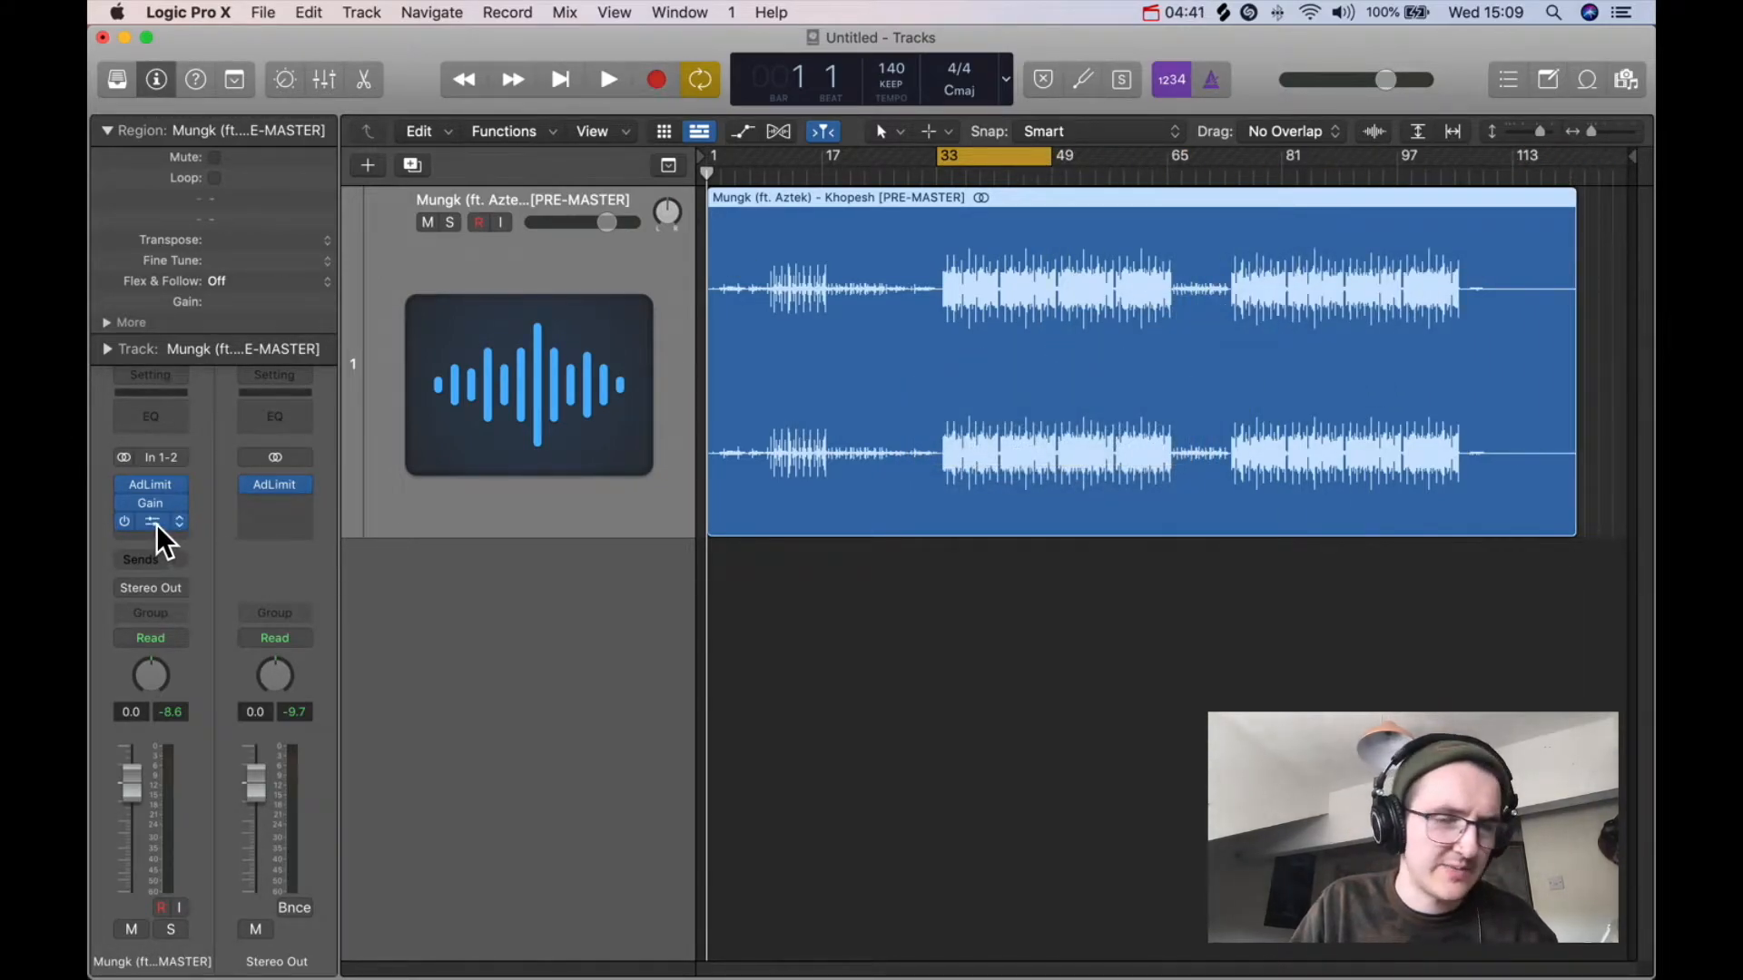
Step: Add a Channel EQ and enable a low cut at 302 Hz with a 12 dB/Oct slope, then close it
double_click(153, 411)
left_click(645, 406)
left_click_drag(662, 602, 940, 596)
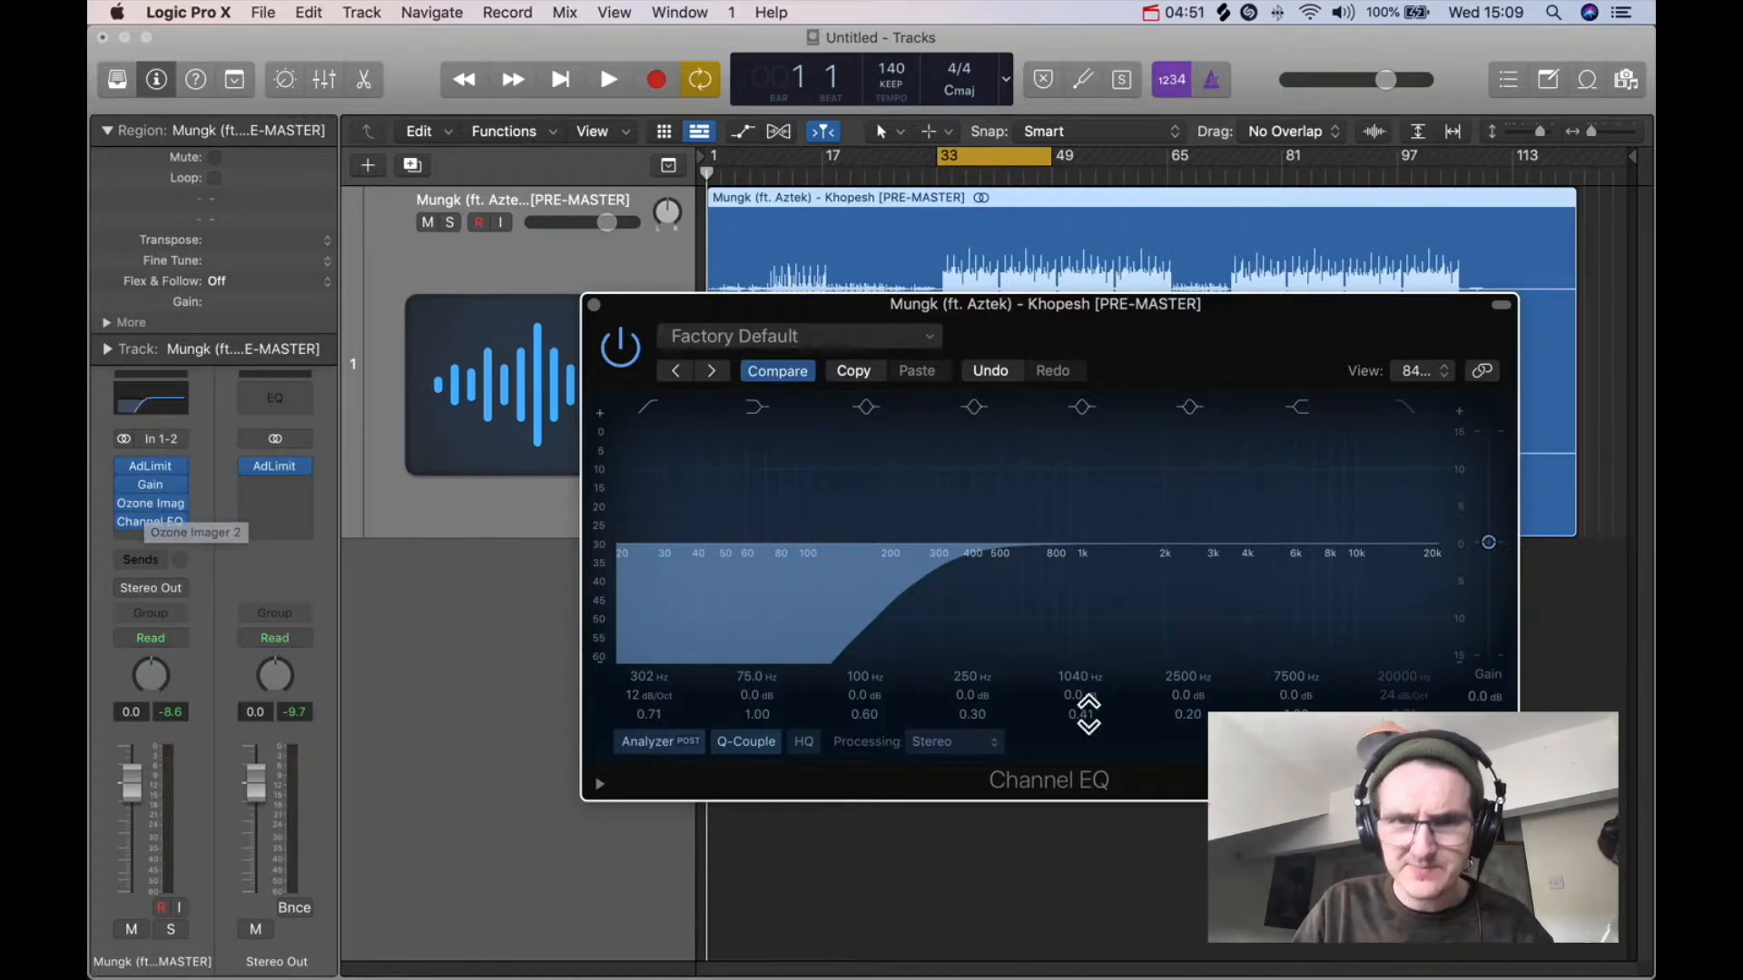
left_click_drag(958, 639, 1015, 639)
left_click(595, 305)
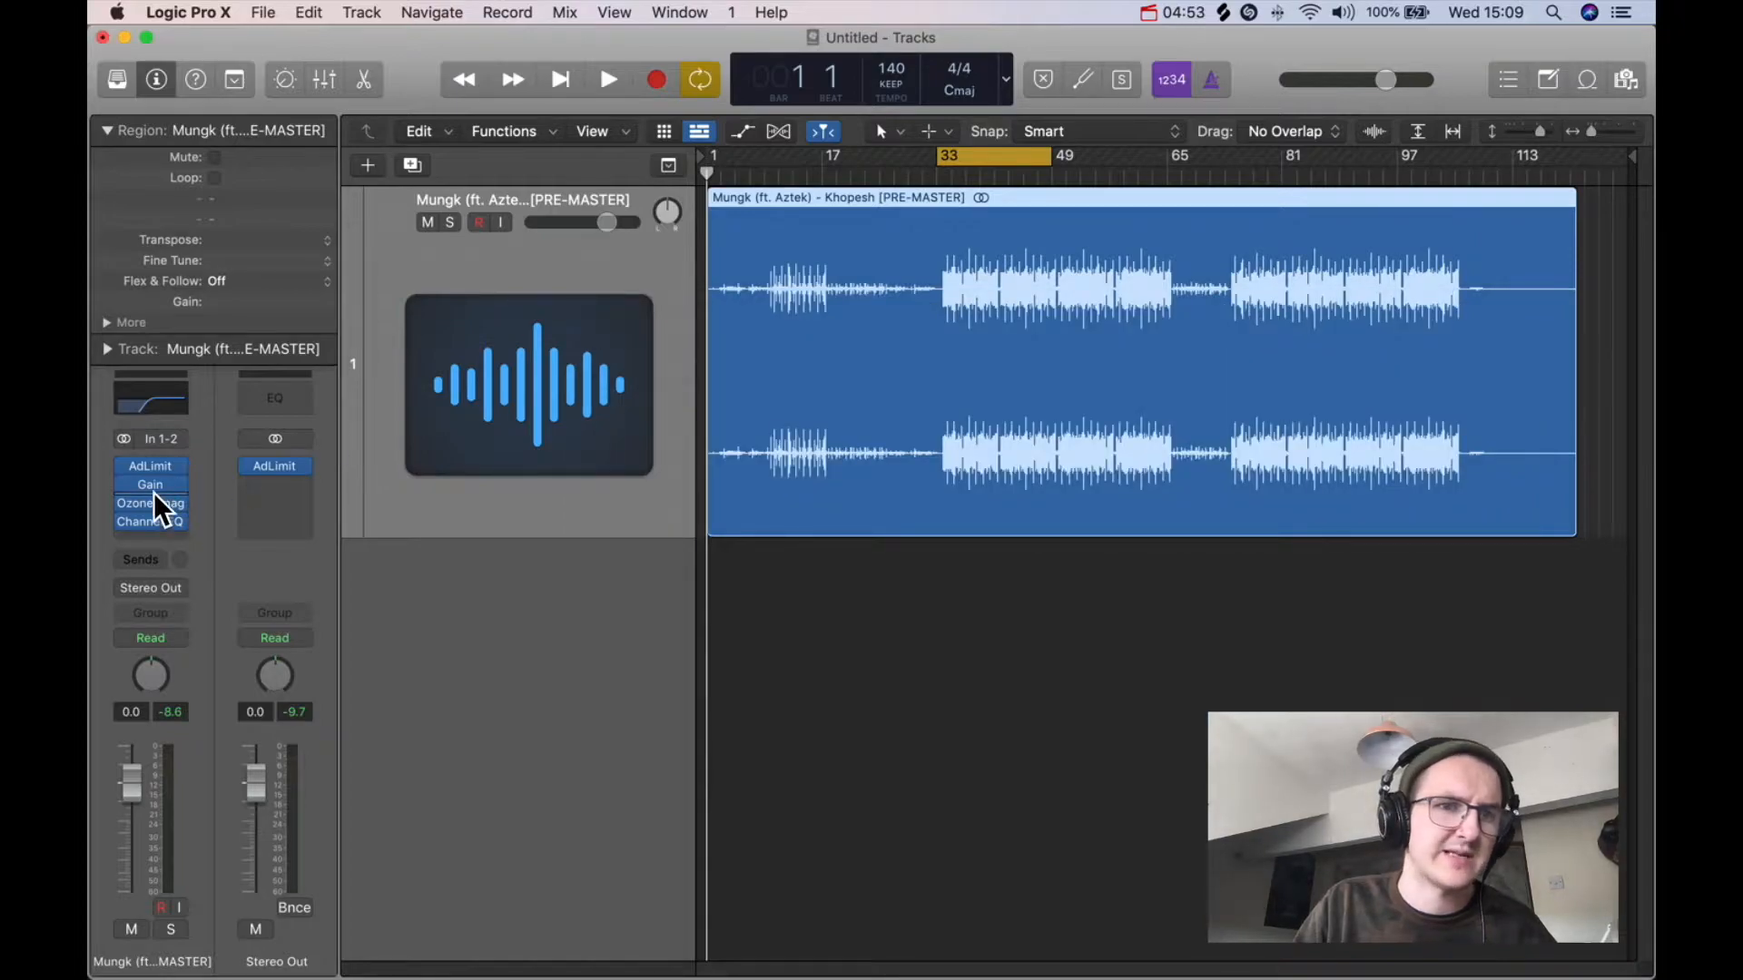
Step: Move the Channel EQ ahead of the Ozone Imager in the master track's plugin chain, then open and close the Imager
left_click_drag(154, 520, 160, 504)
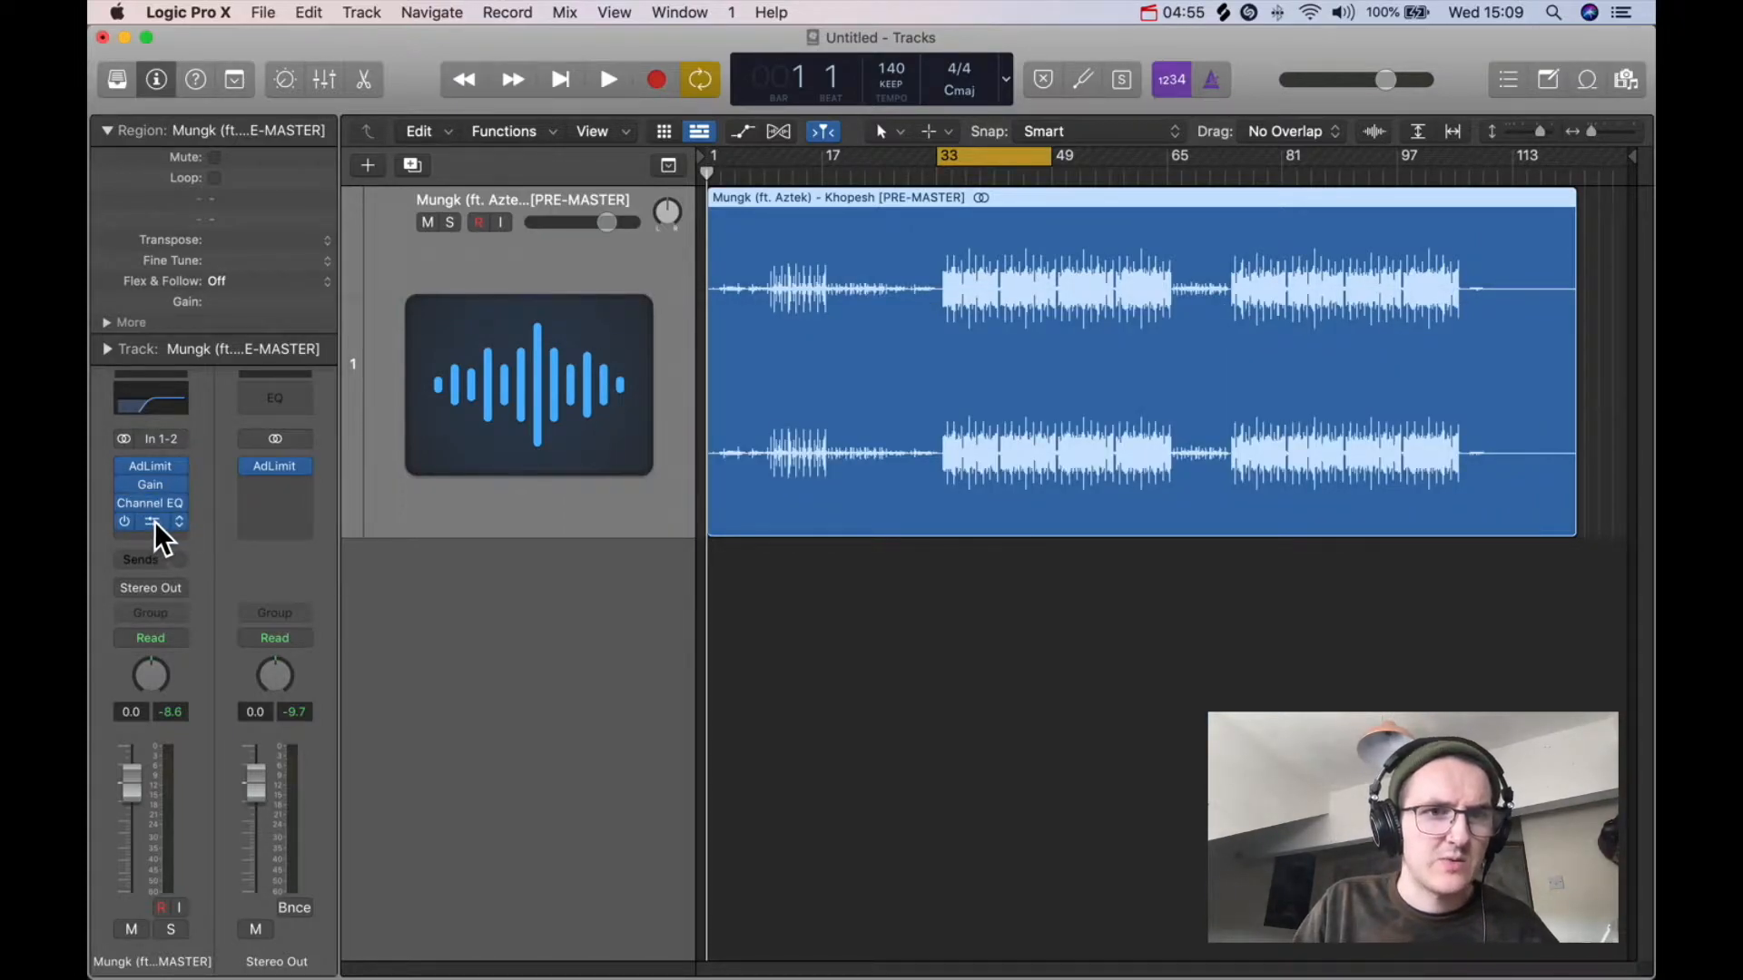
left_click(155, 521)
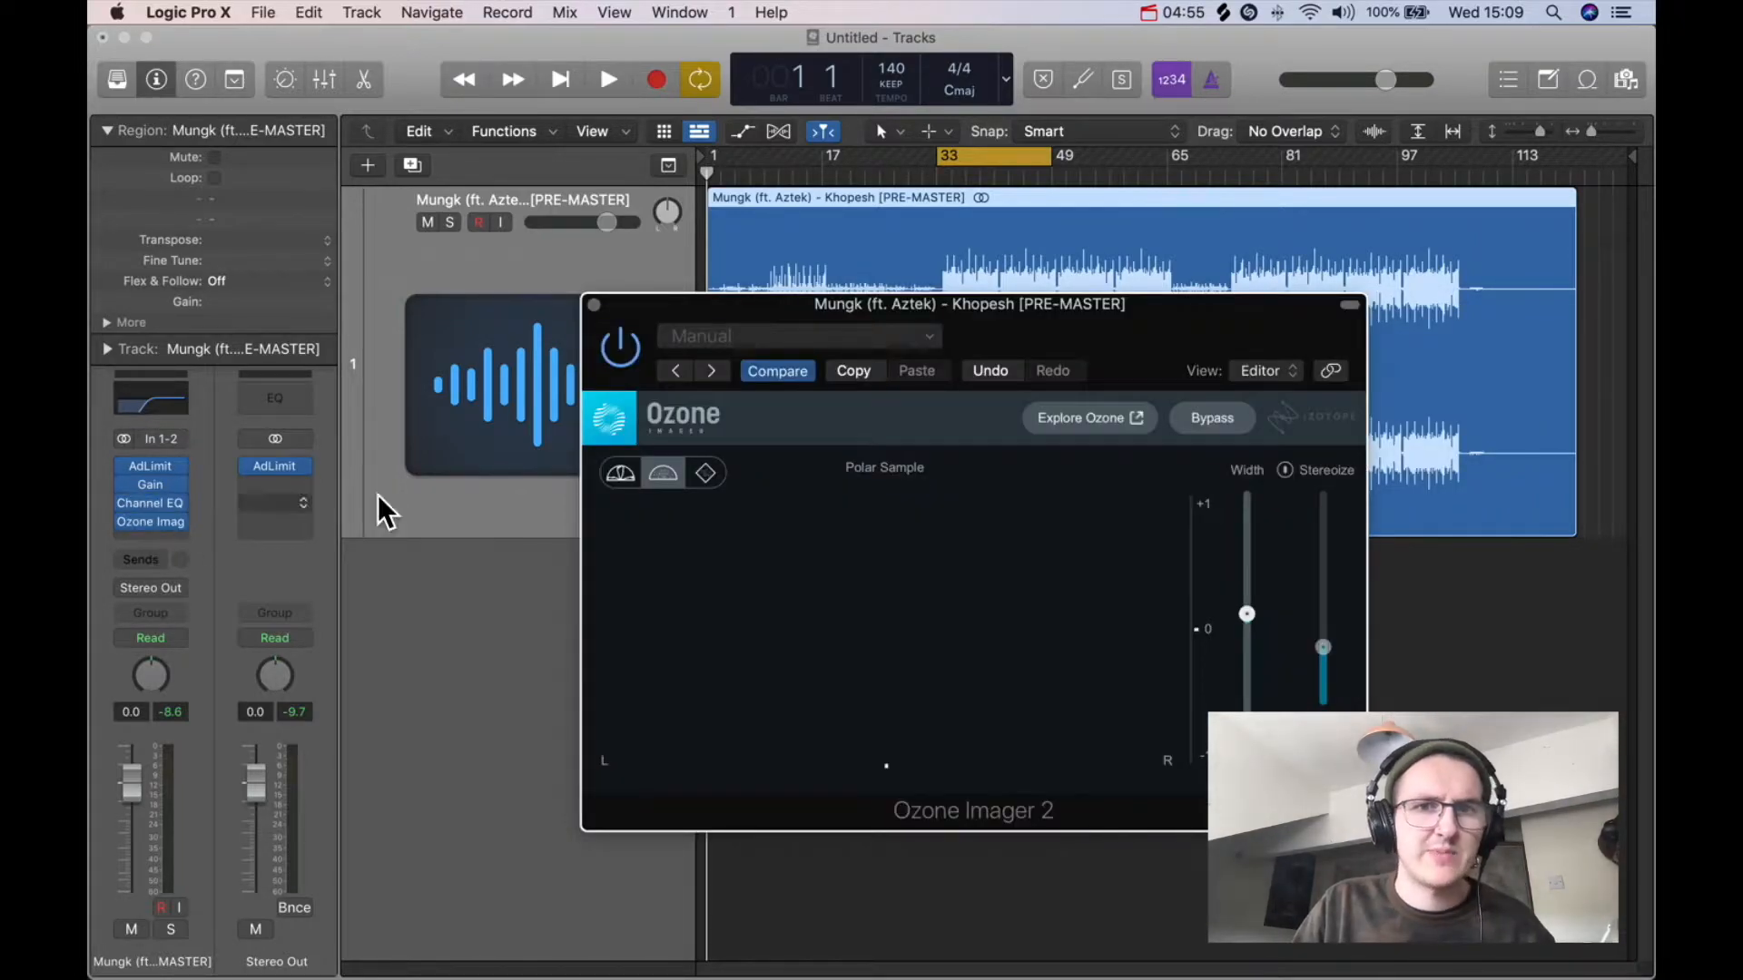
left_click(595, 305)
Step: Adjust the Channel EQ low cut to 306 Hz with a 24 dB/Oct slope during playback, then close the EQ
left_click(139, 402)
left_click_drag(1004, 567, 1012, 570)
key("space")
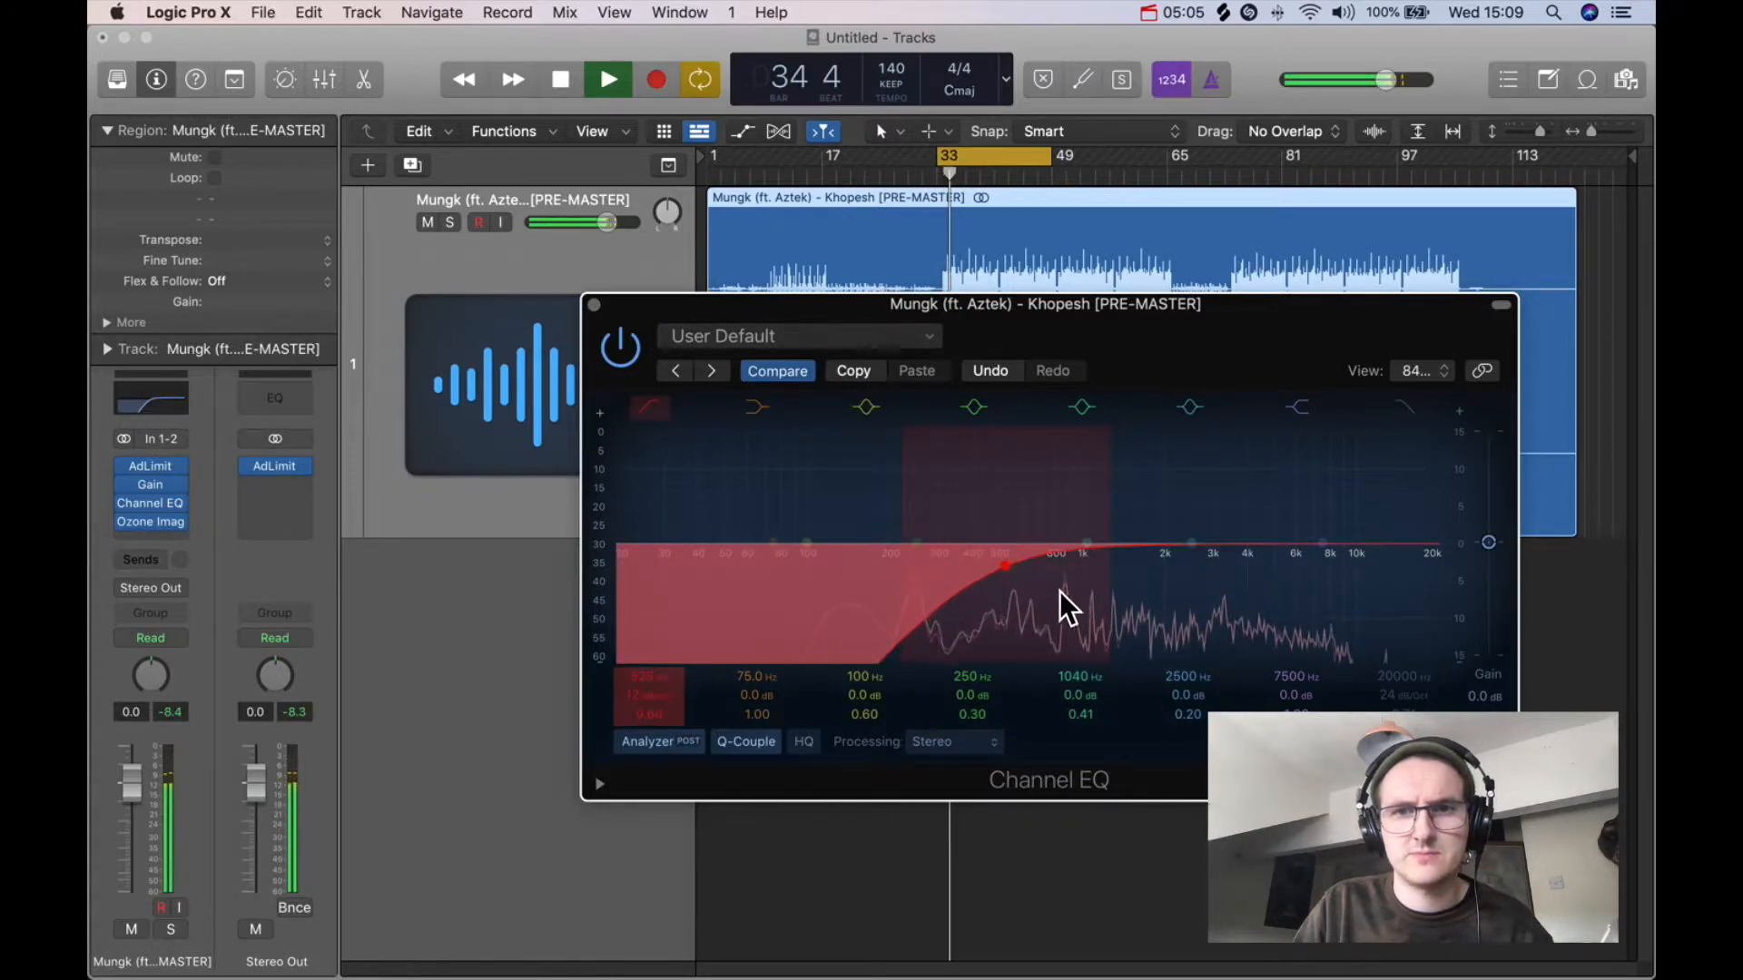
left_click_drag(1102, 599, 942, 559)
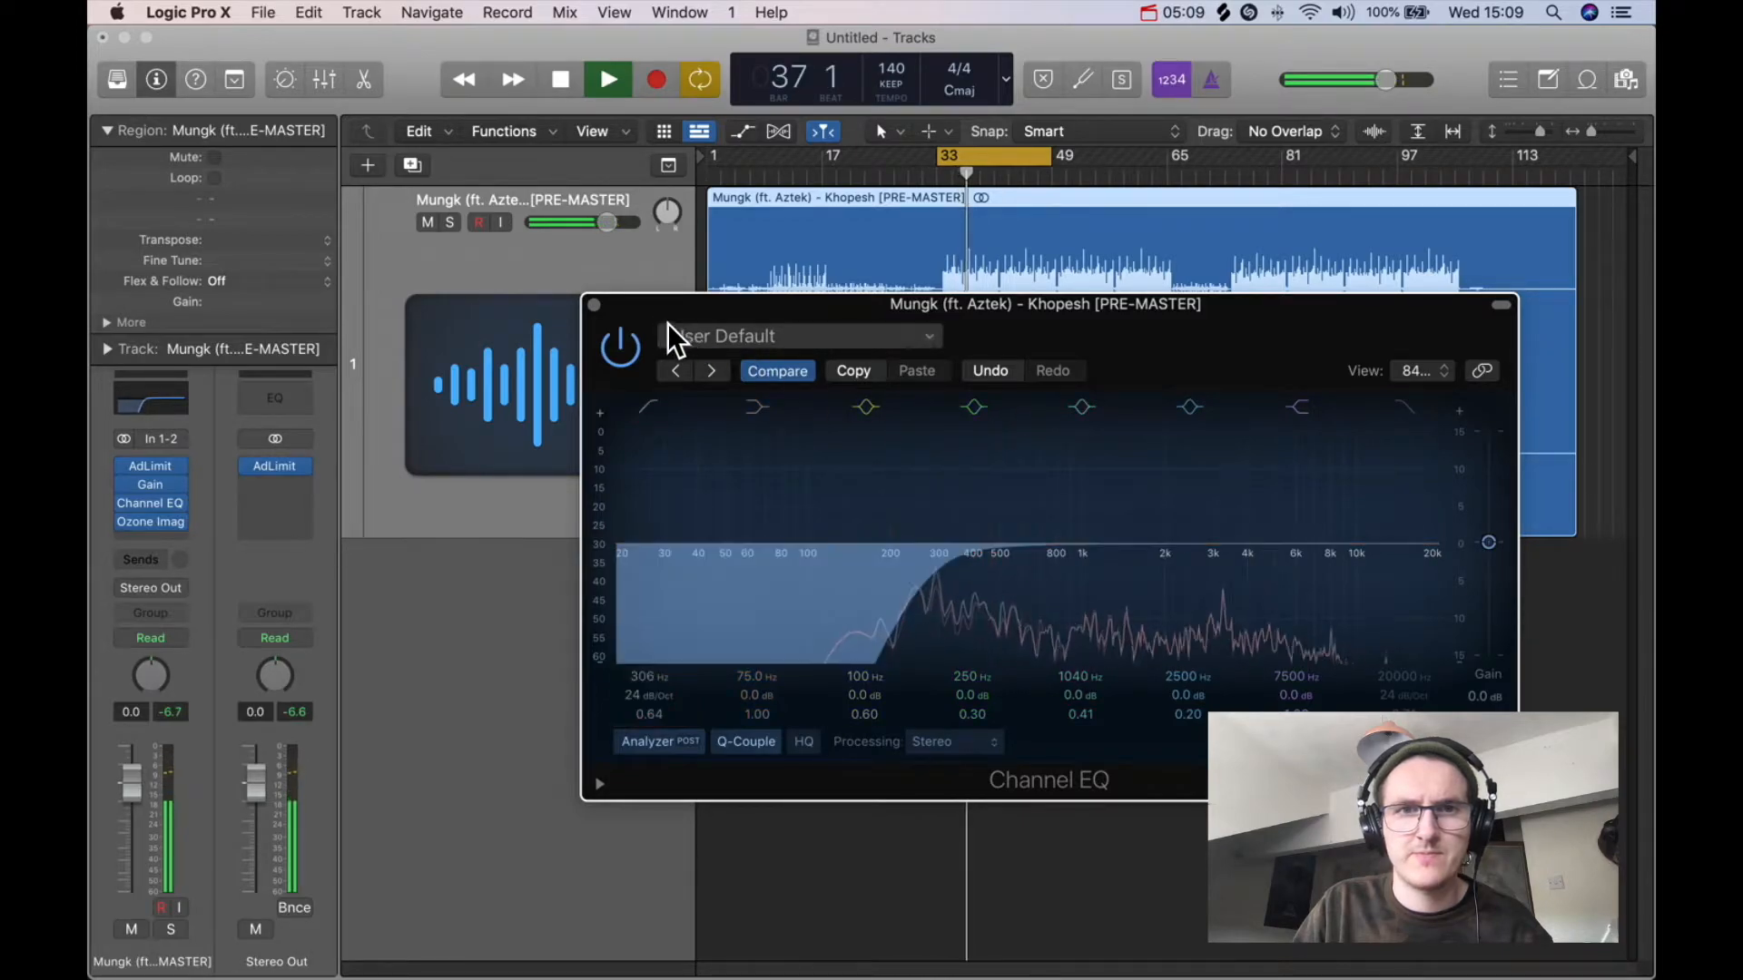
left_click(594, 305)
key("space")
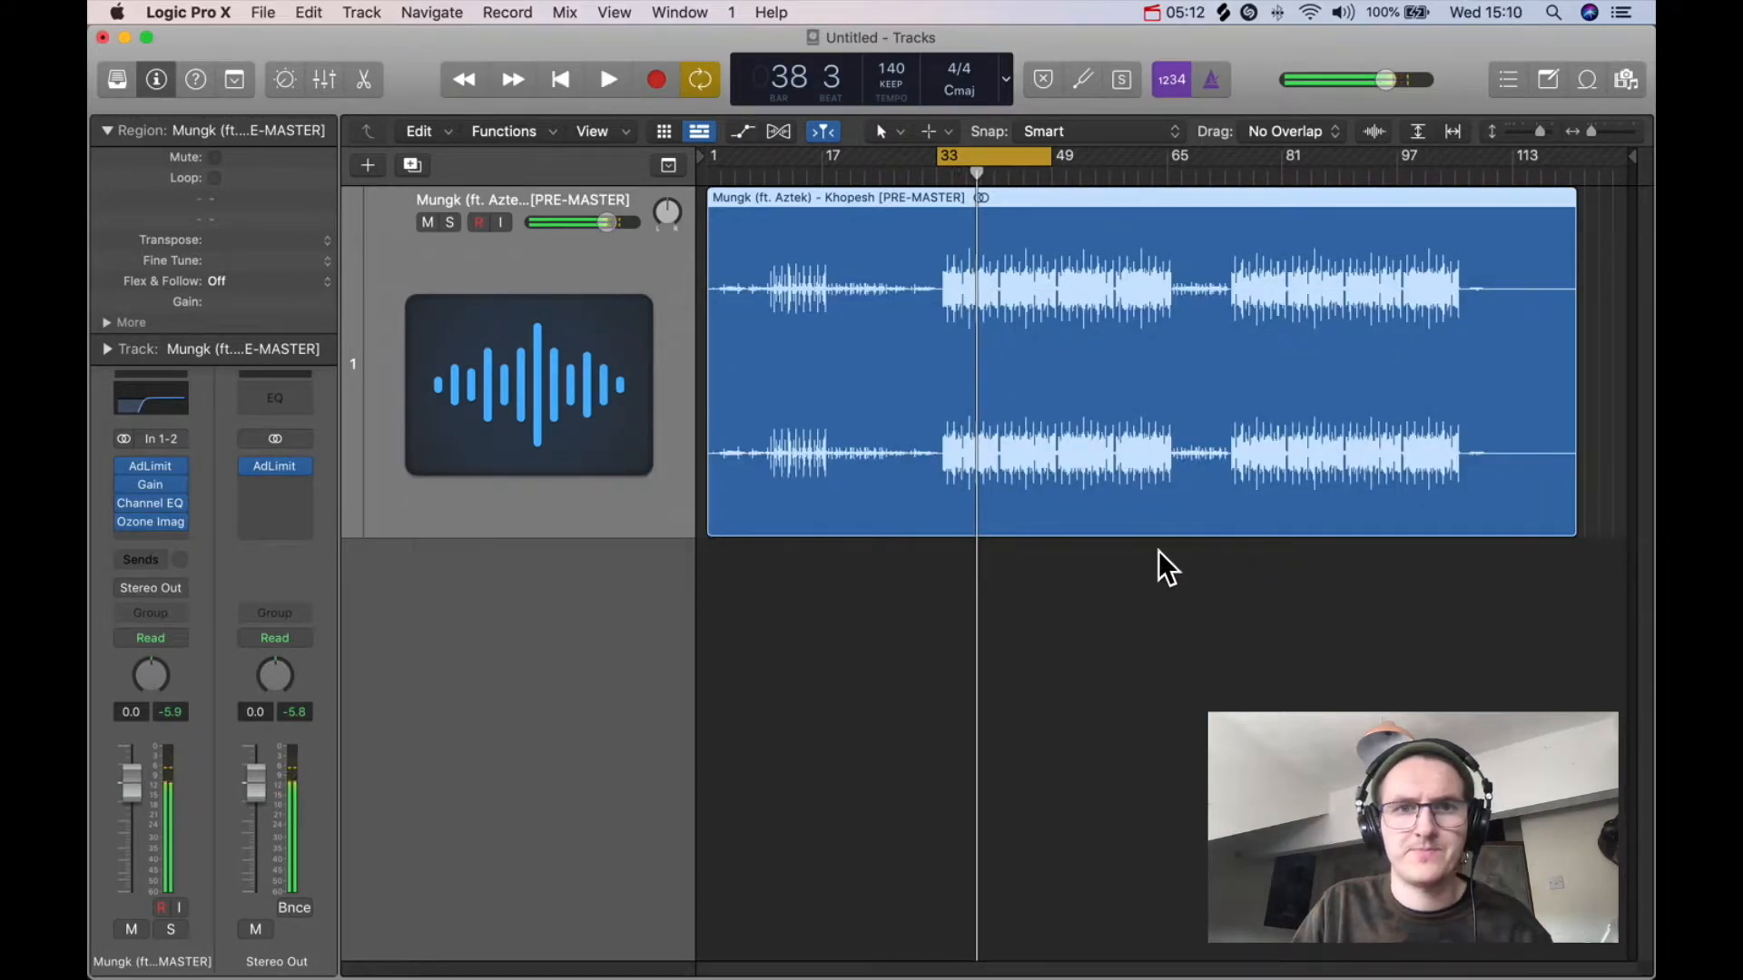
Step: Open the Ozone Imager and the Adaptive Limiter, raising the limiter's gain to 8.5 dB and starting playback
left_click(150, 519)
left_click_drag(1095, 319, 978, 319)
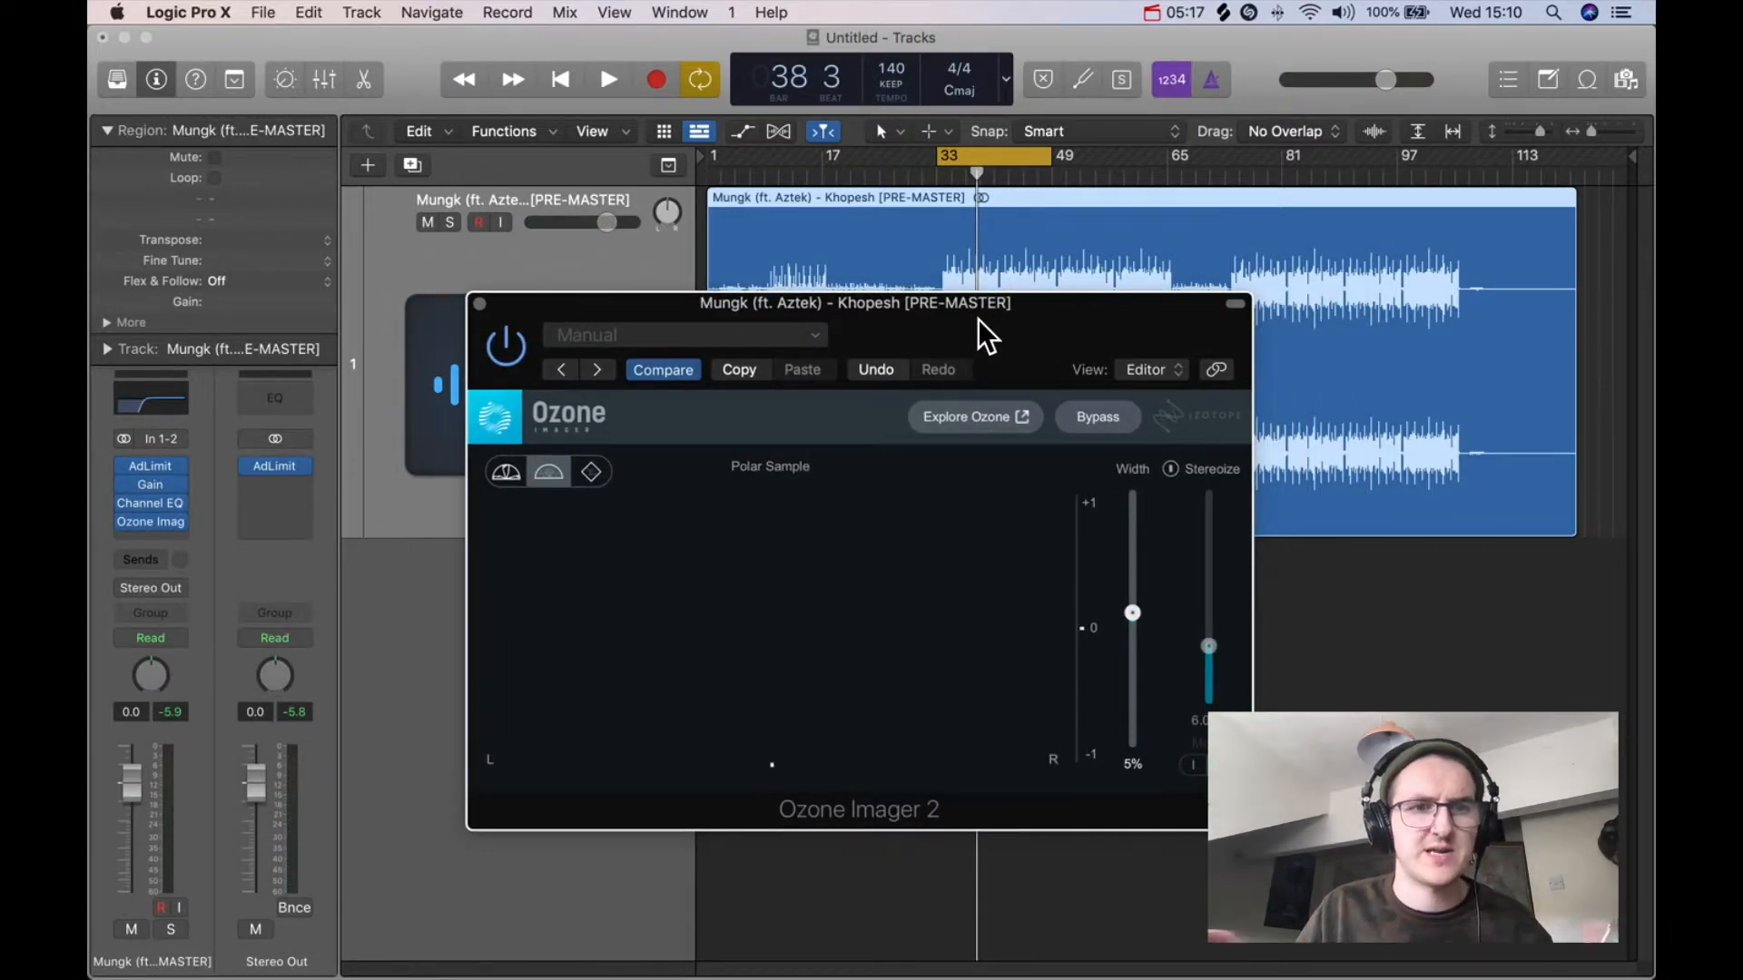
left_click(150, 466)
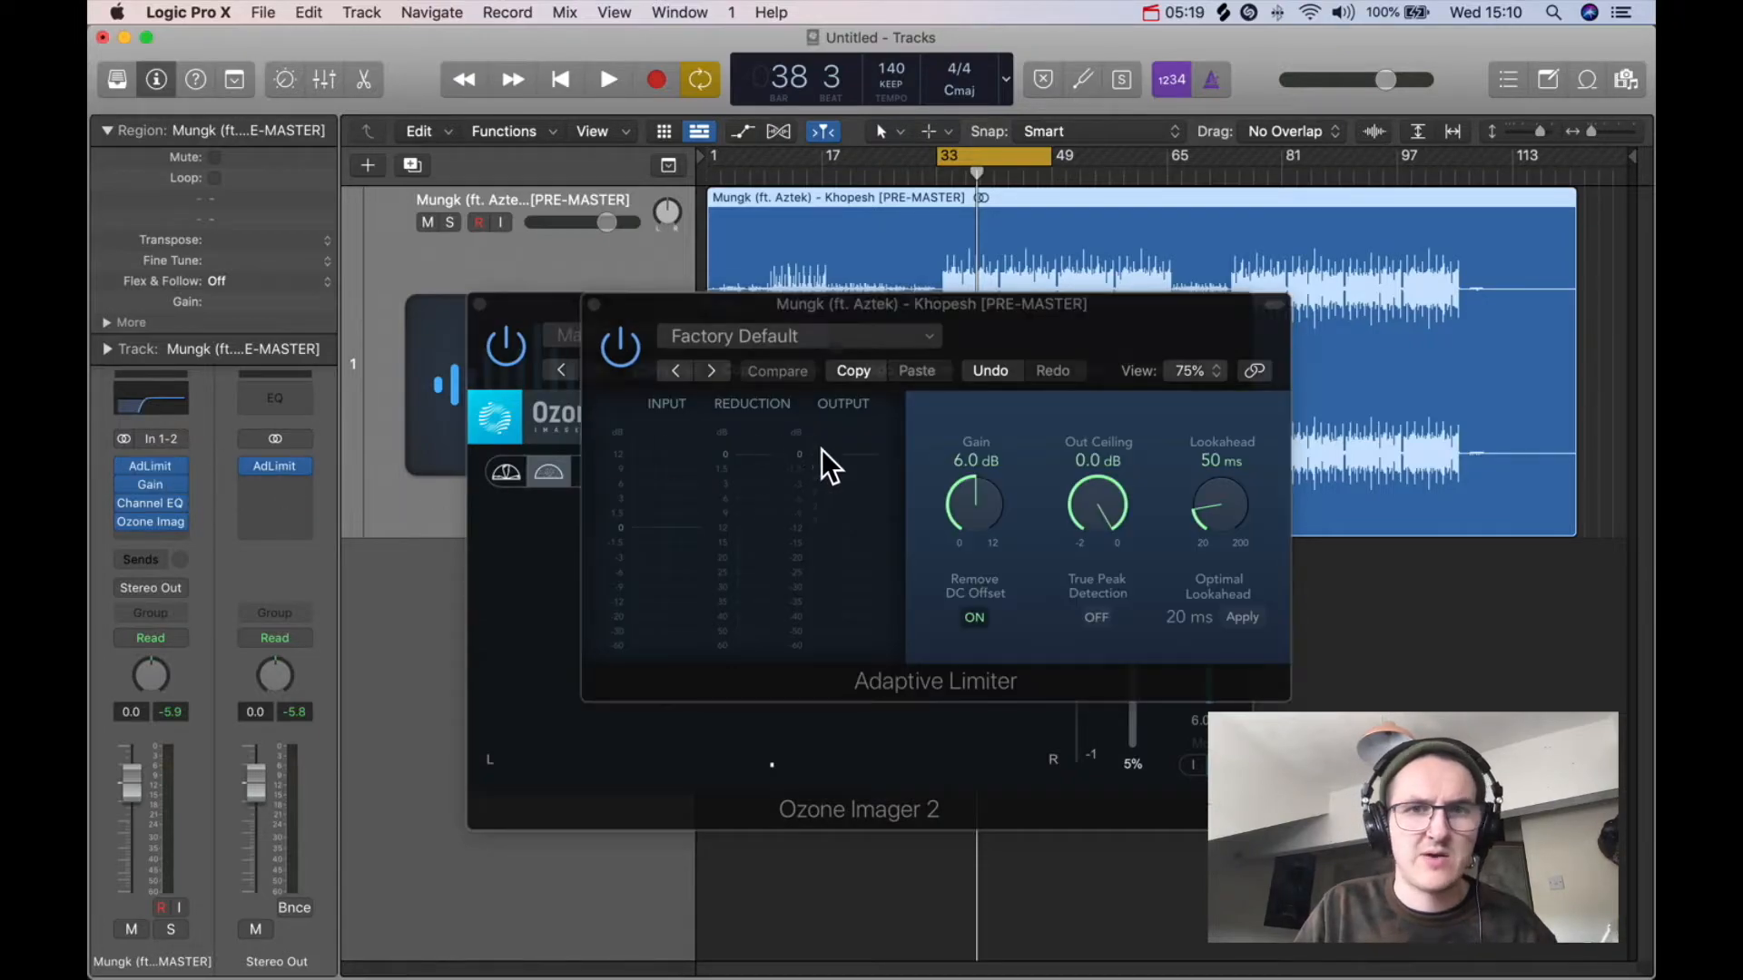
left_click_drag(993, 510, 980, 476)
key("space")
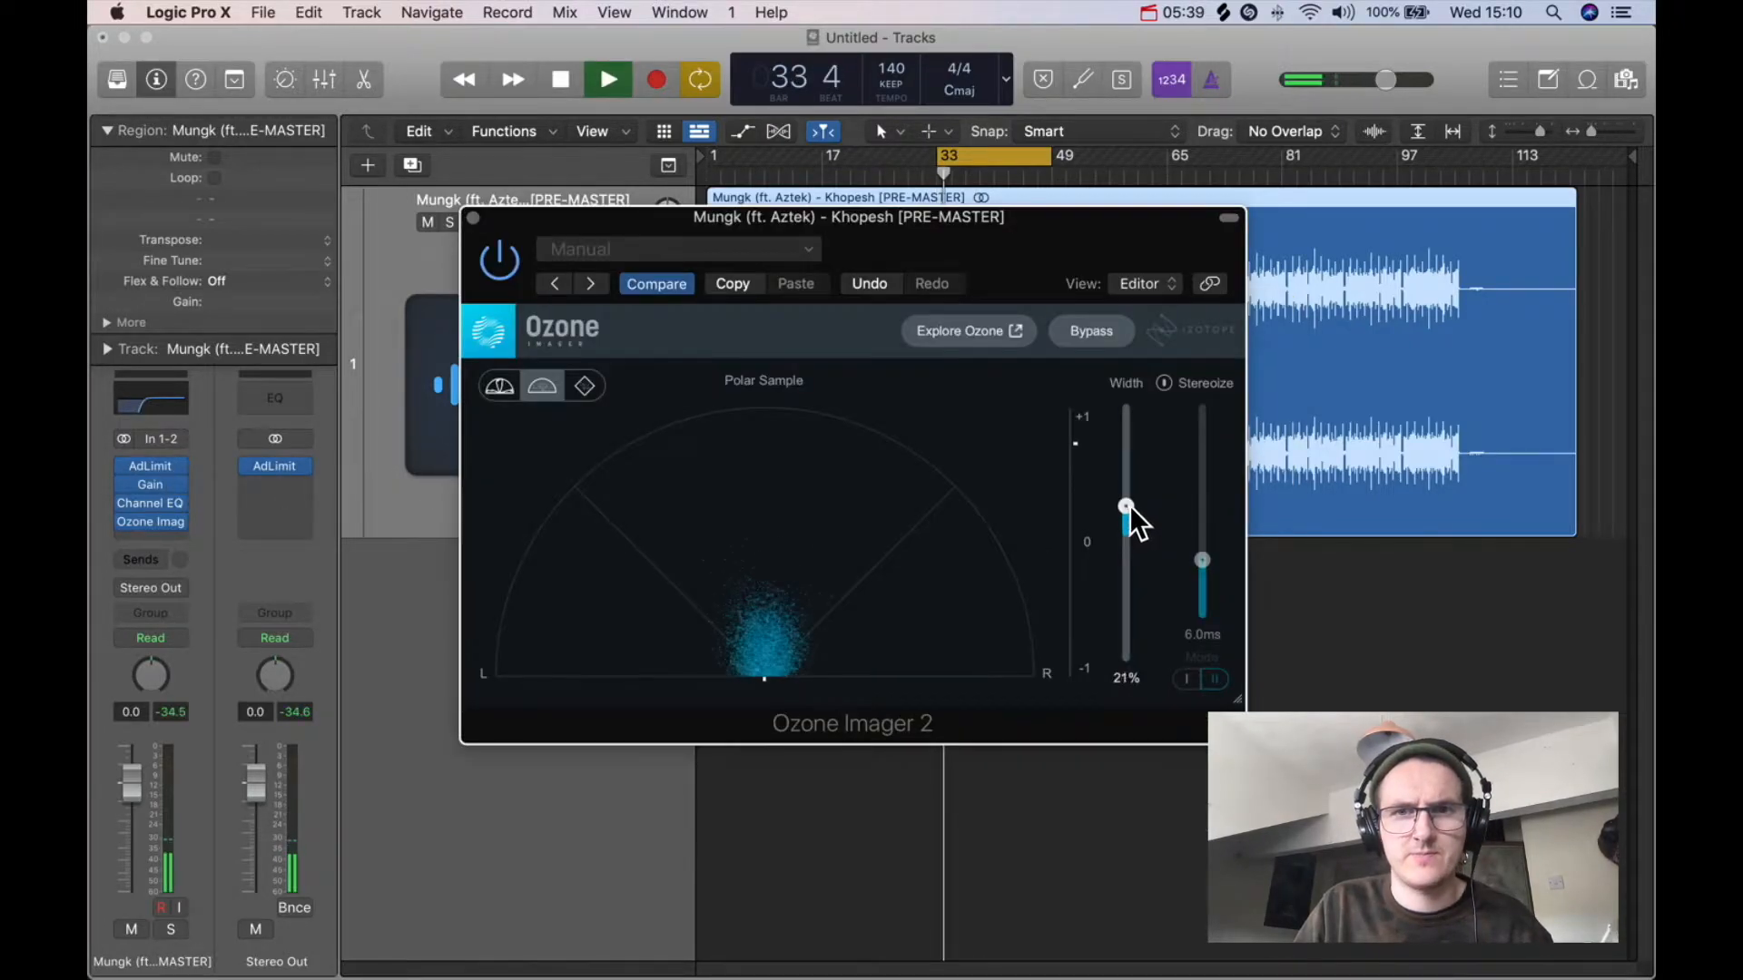
Step: Set the Ozone Imager width to 100% and compare it with the plugin bypassed
left_click_drag(1129, 505, 1135, 405)
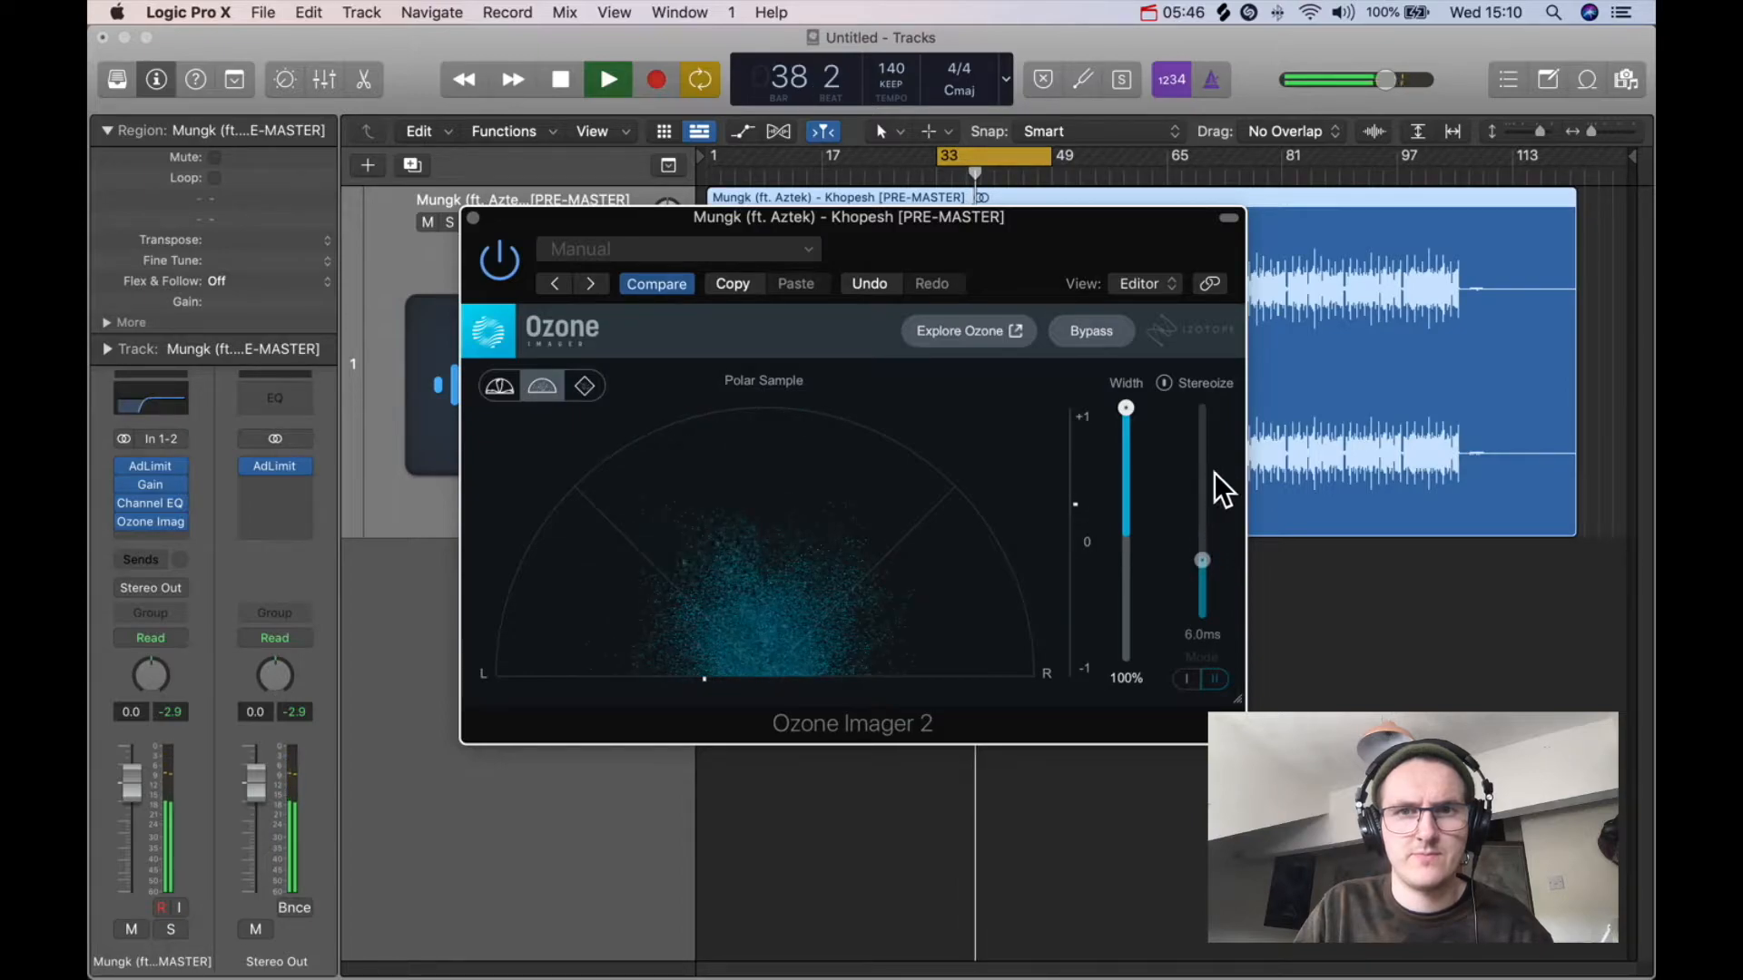
left_click(1092, 323)
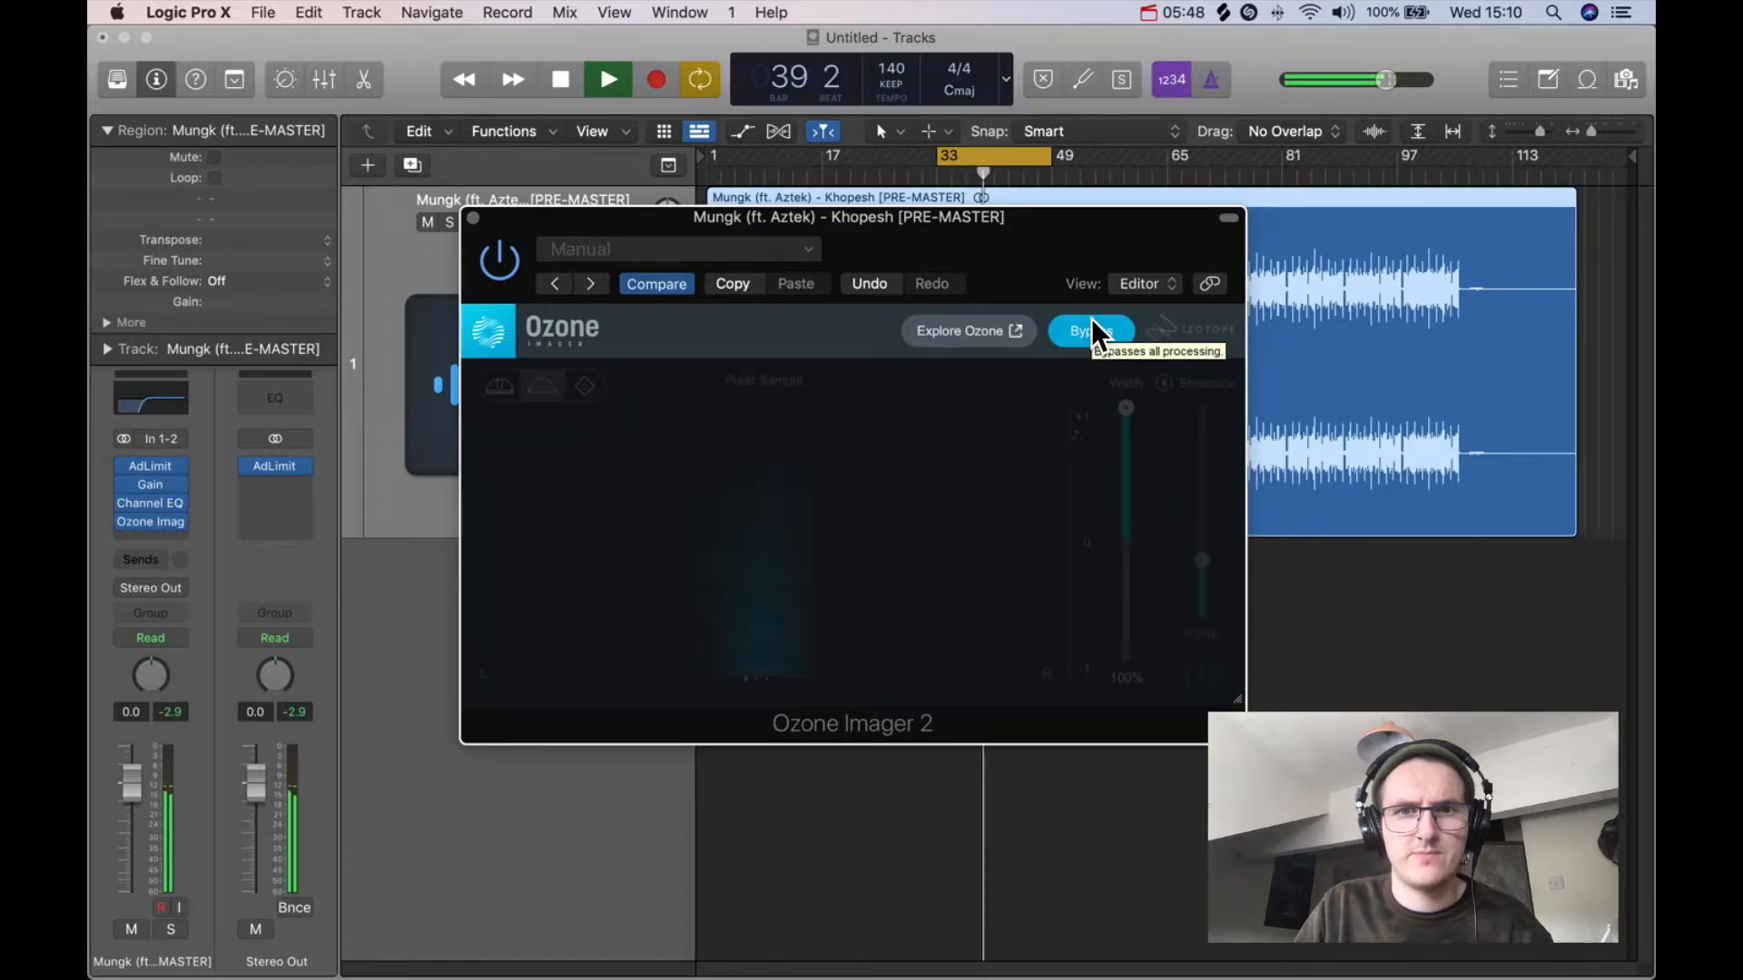
left_click(1092, 325)
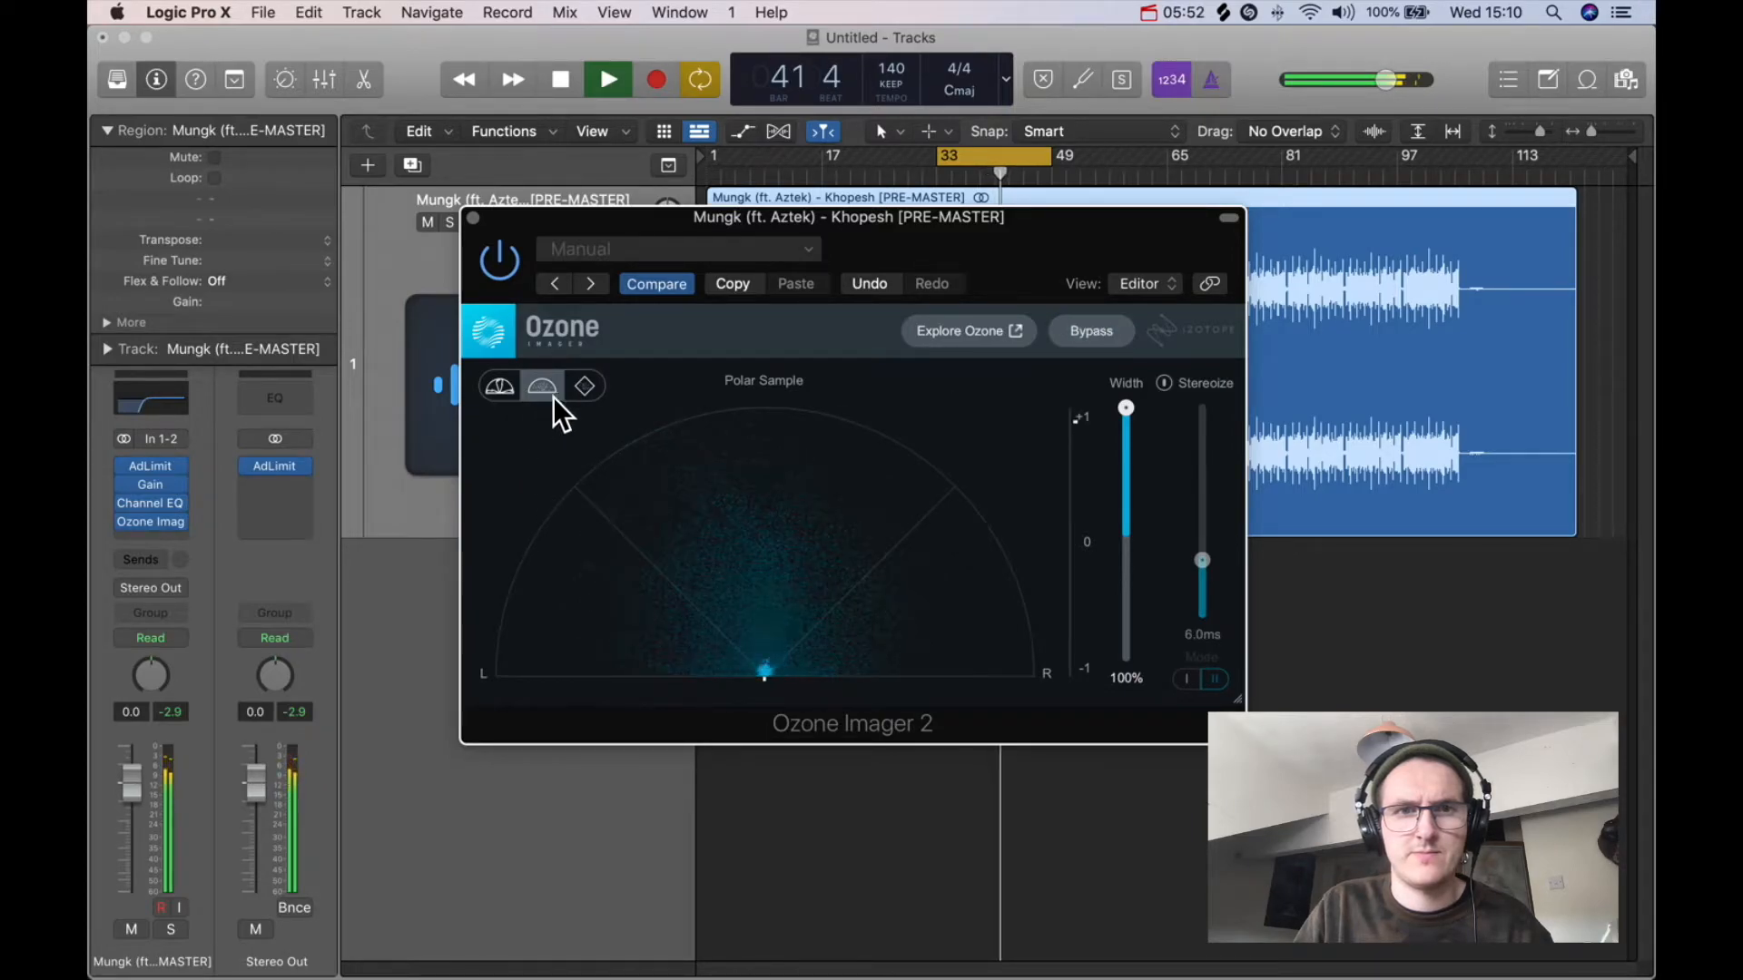
Step: Examine the Ozone Imager's Lissajous, Polar Level and Polar Sample views while playing and stopping the track
left_click(582, 385)
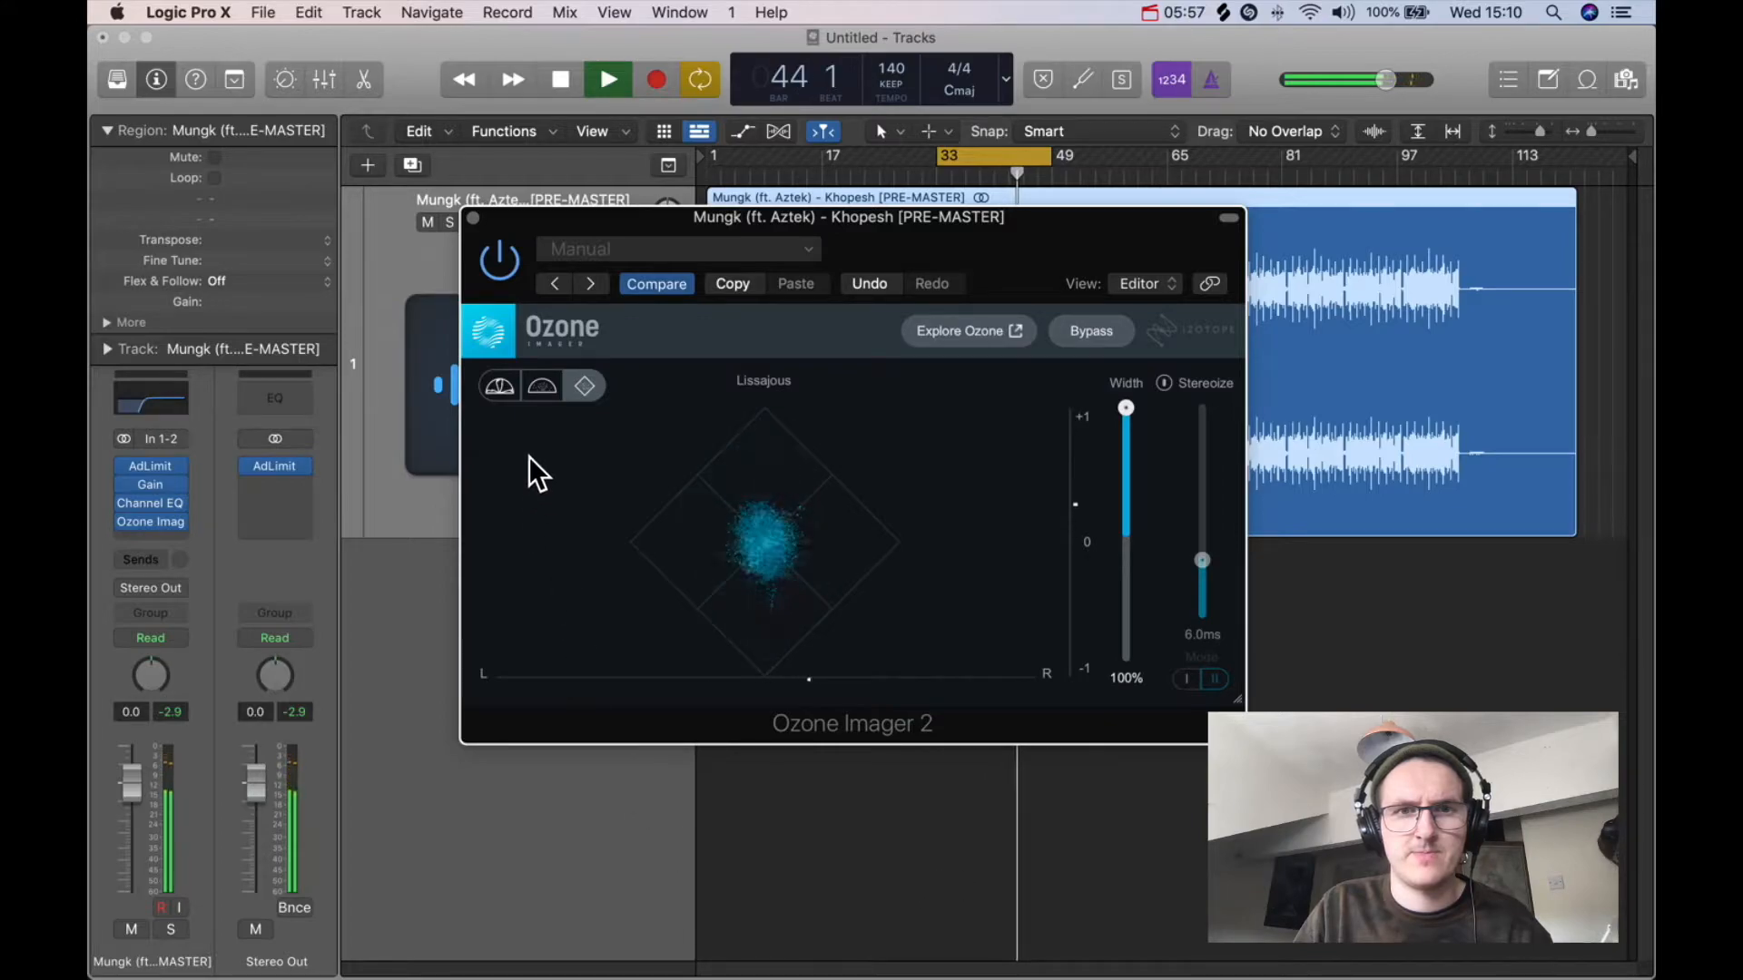
left_click(501, 385)
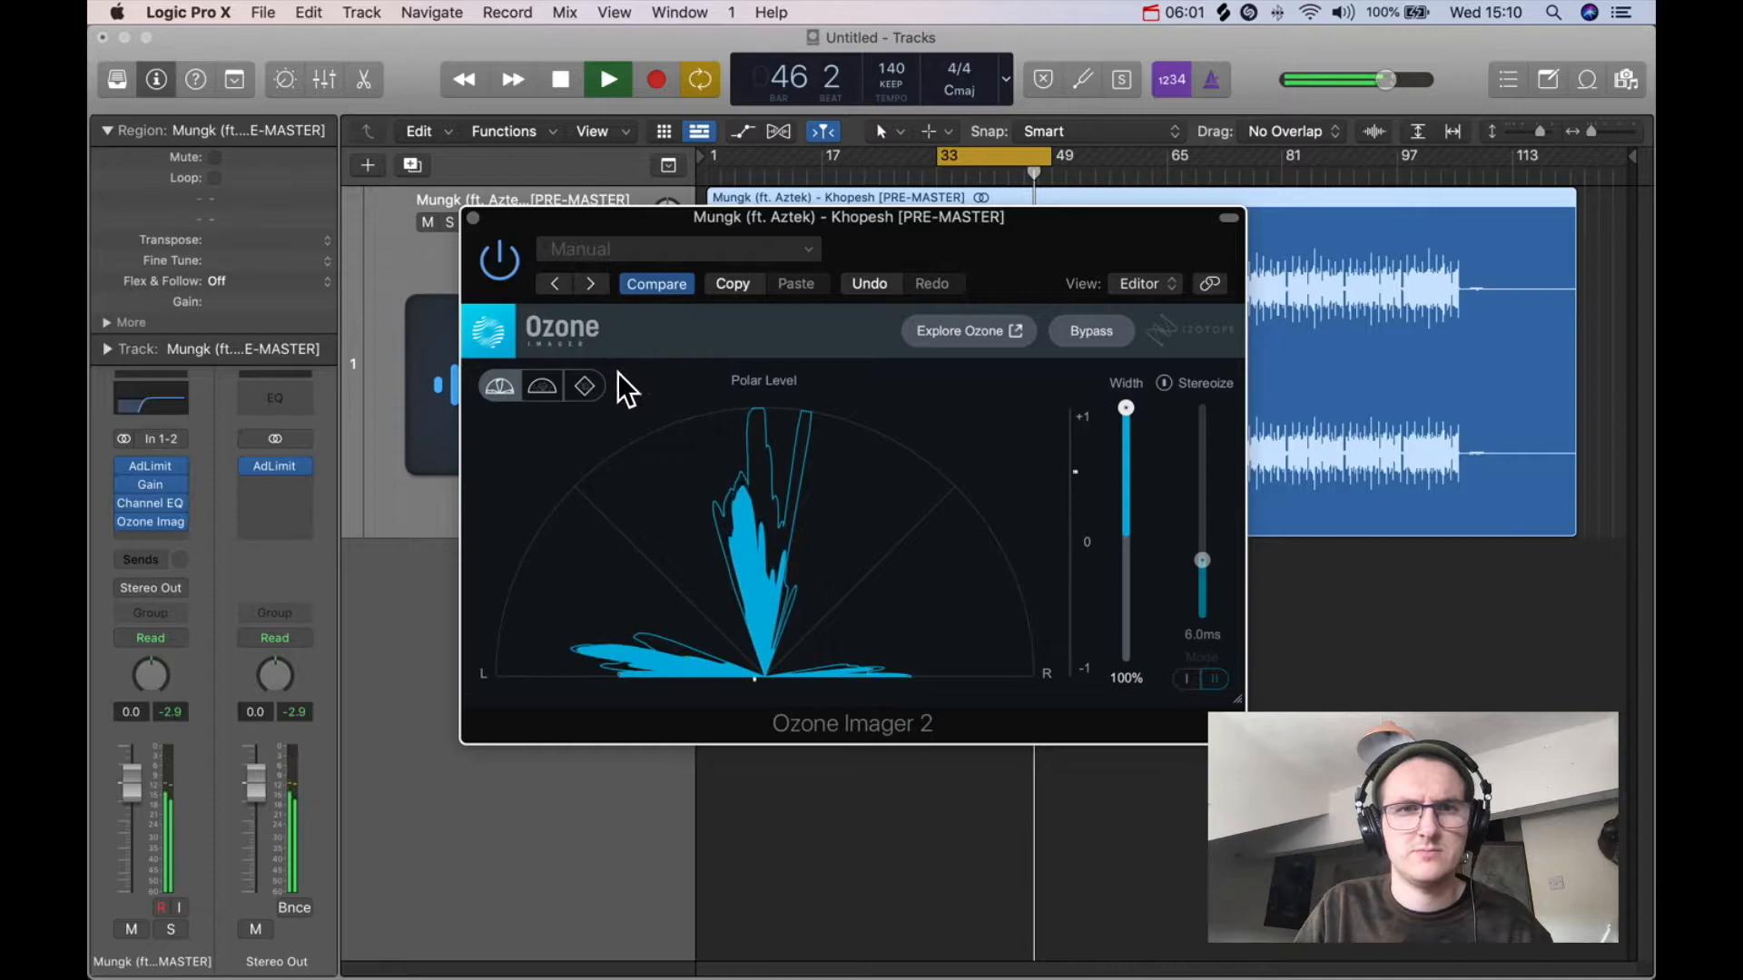
left_click(585, 385)
key("space")
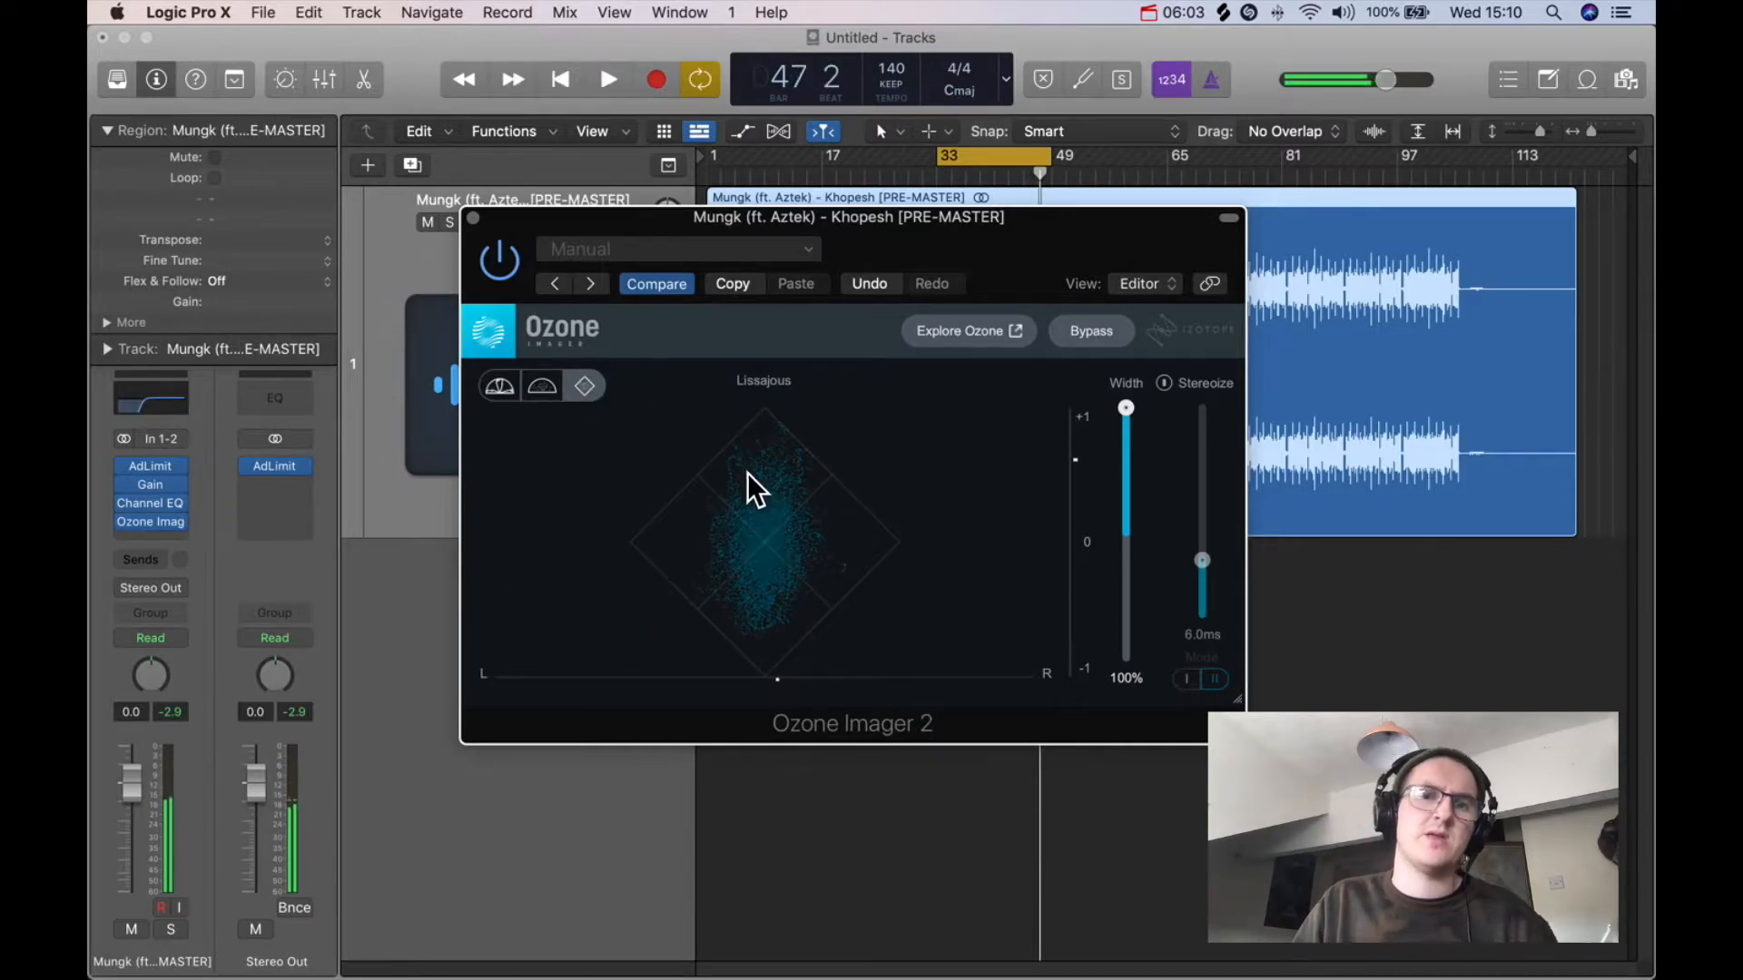
left_click(555, 389)
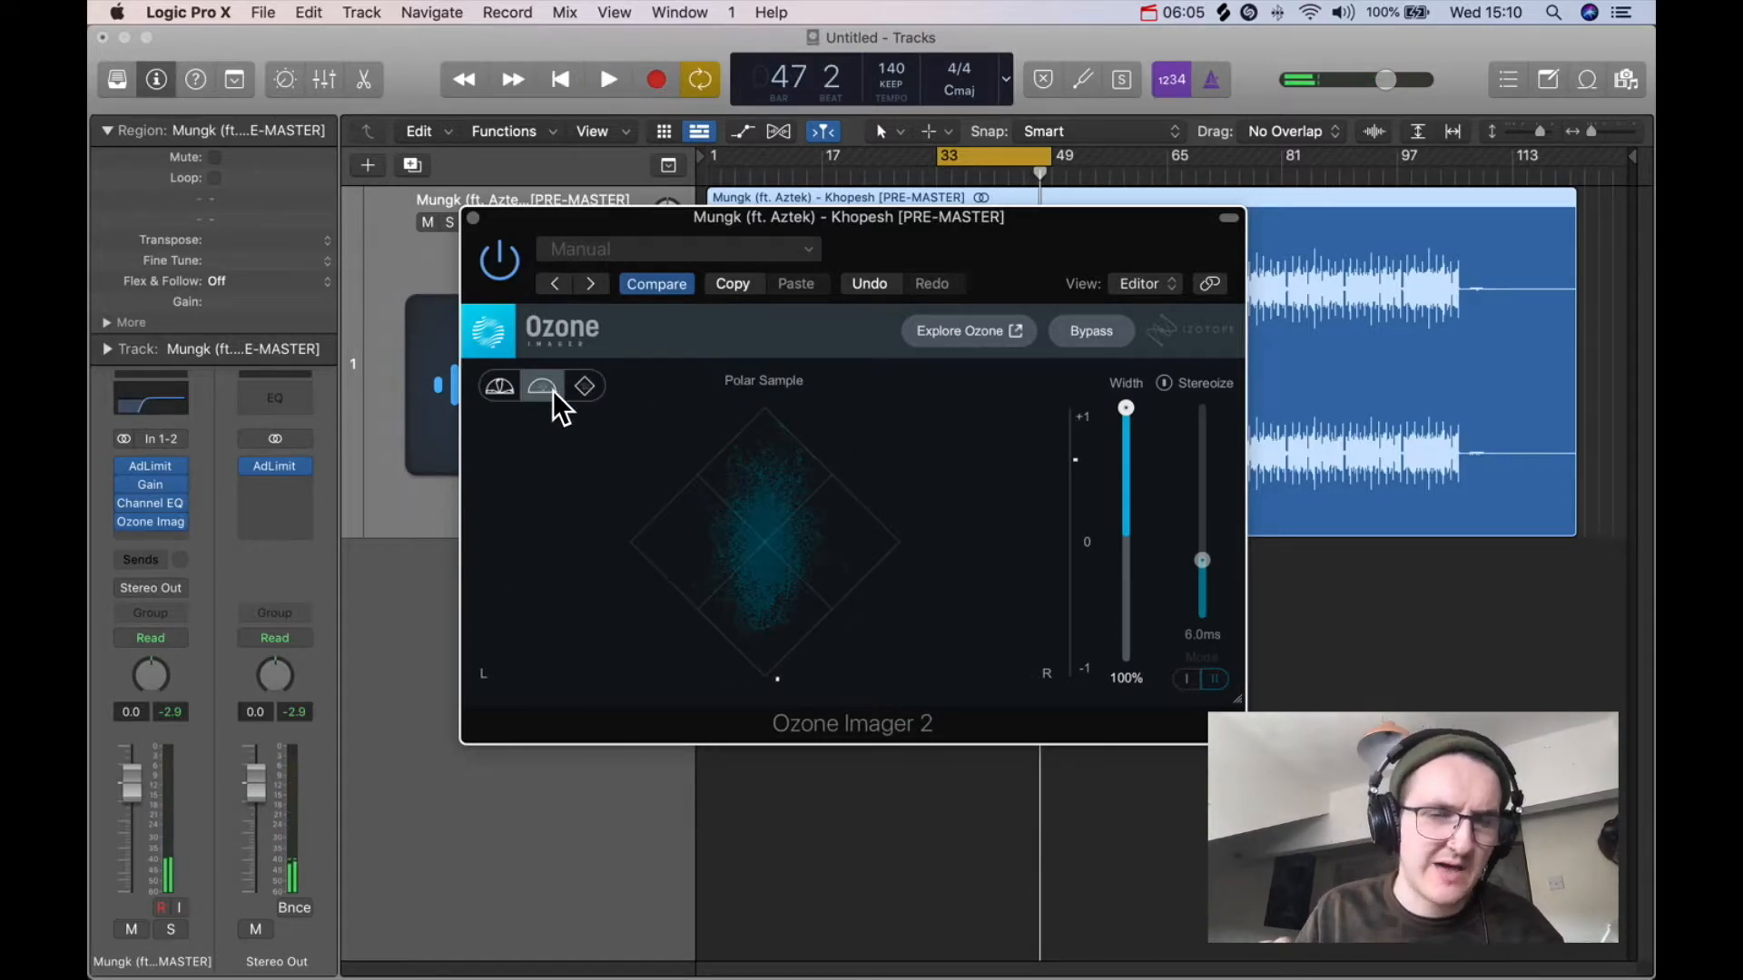
left_click(490, 389)
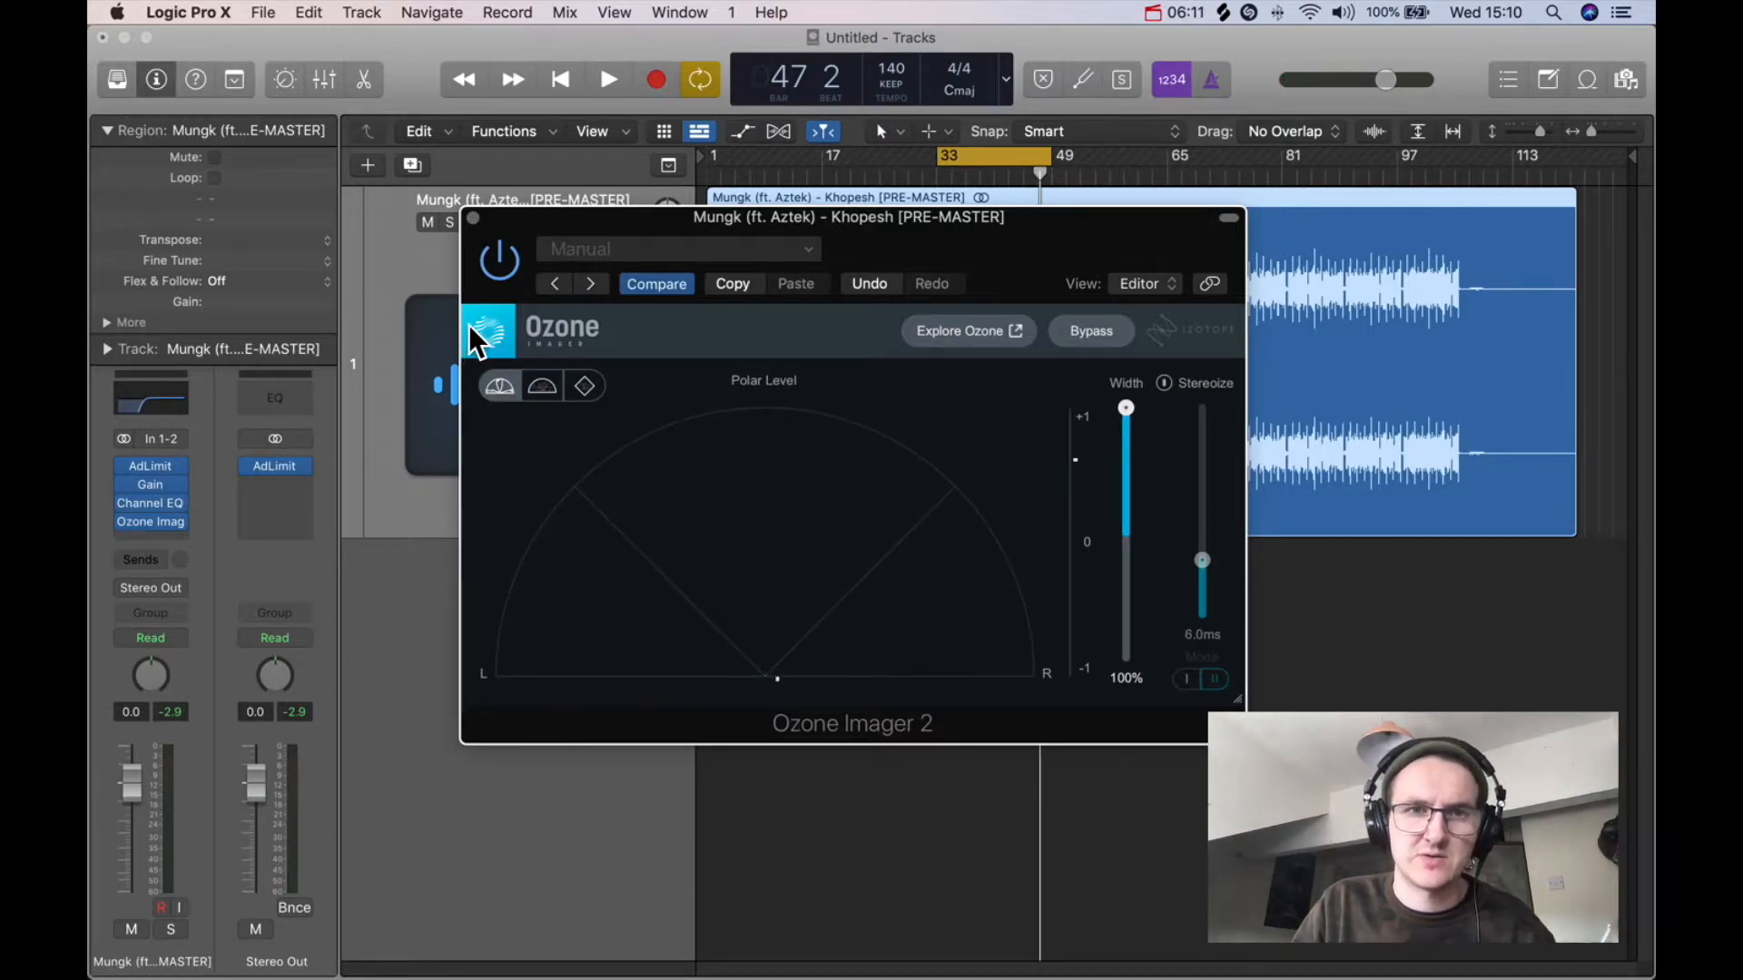
left_click(547, 385)
key("space")
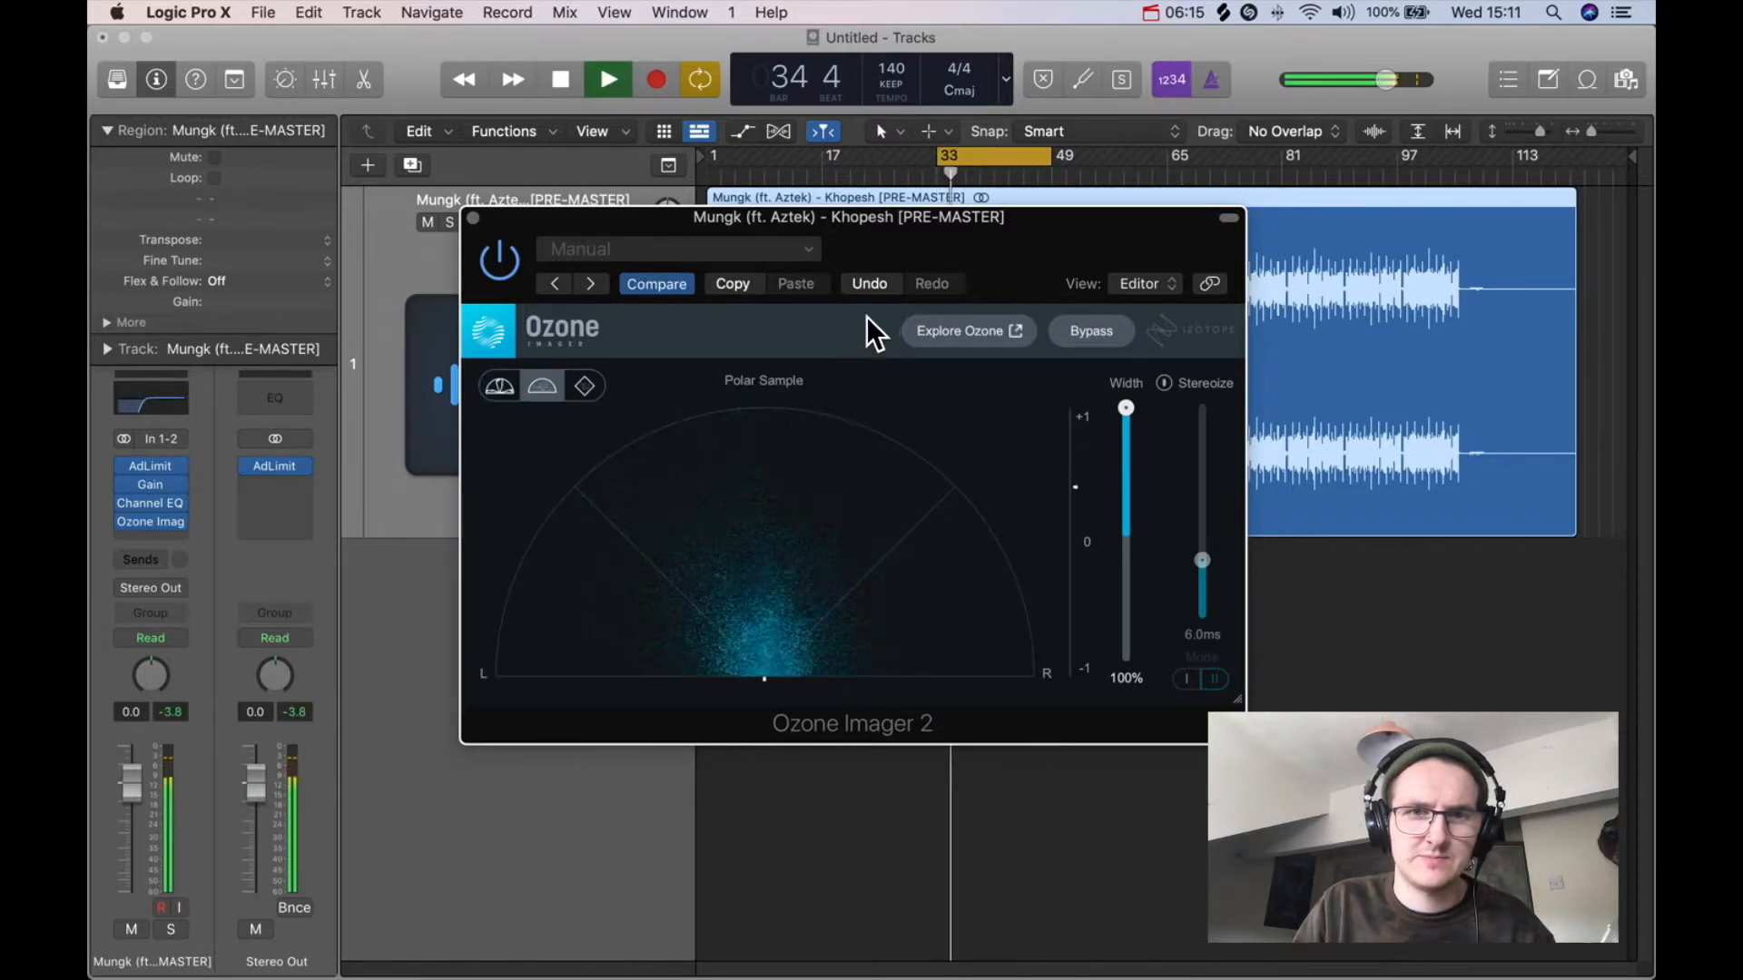
left_click(583, 386)
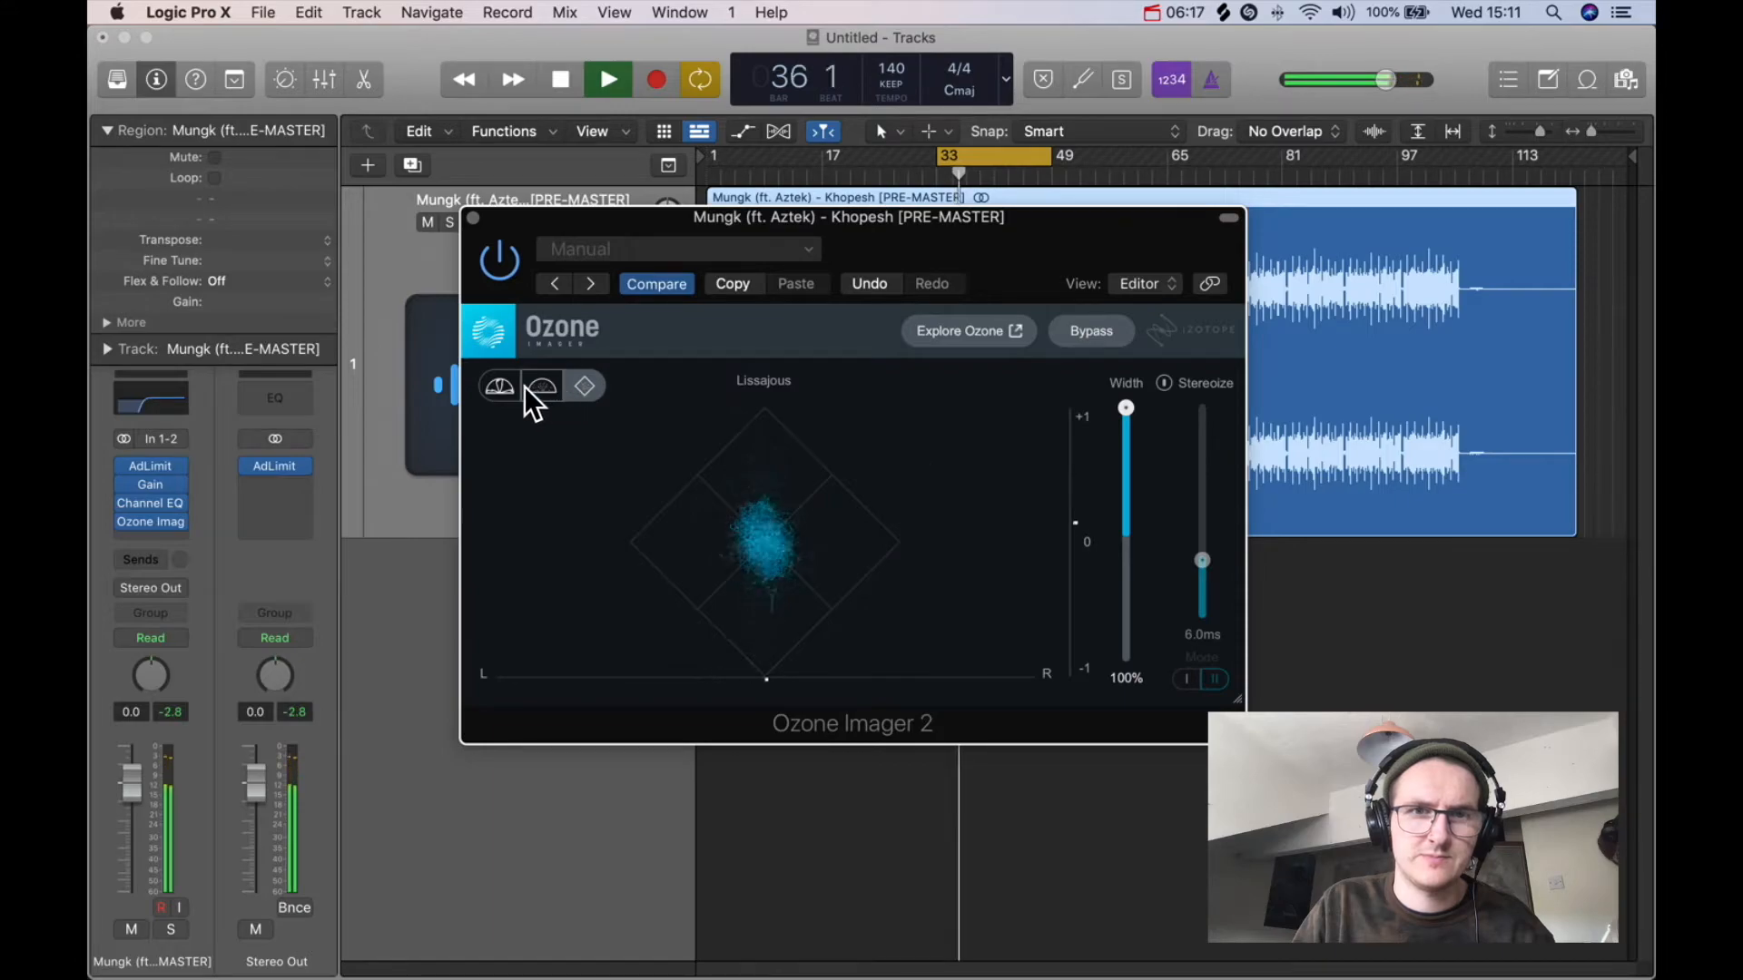
left_click(484, 383)
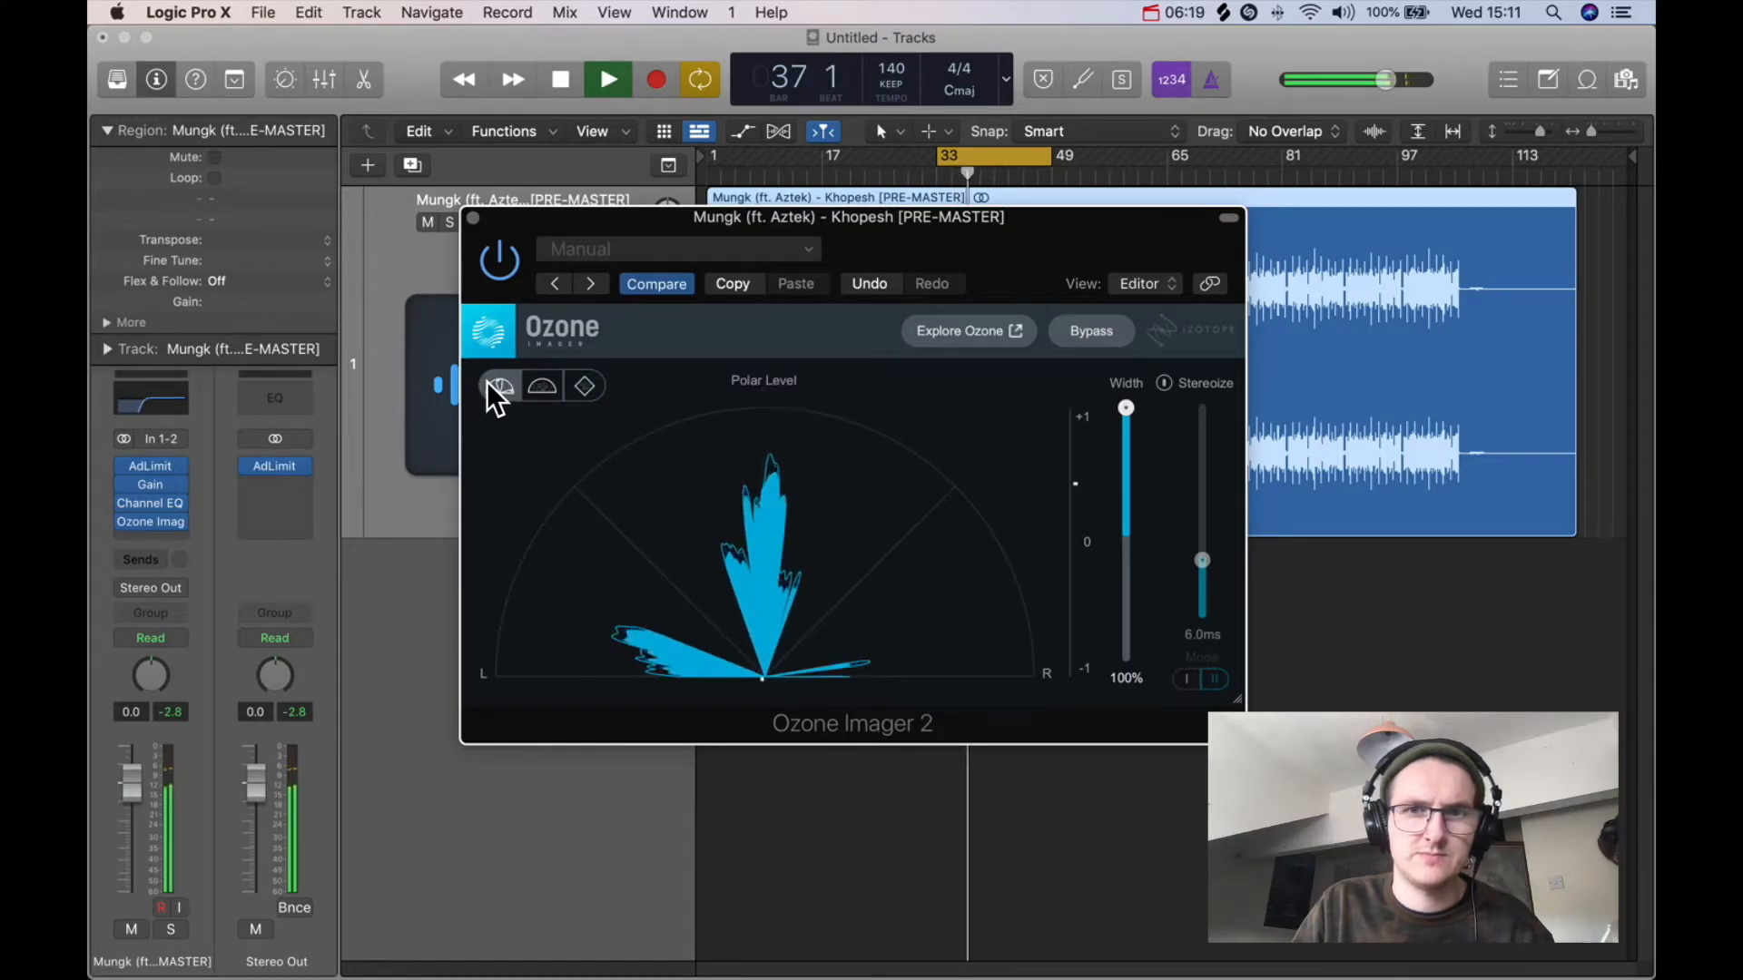
key("space")
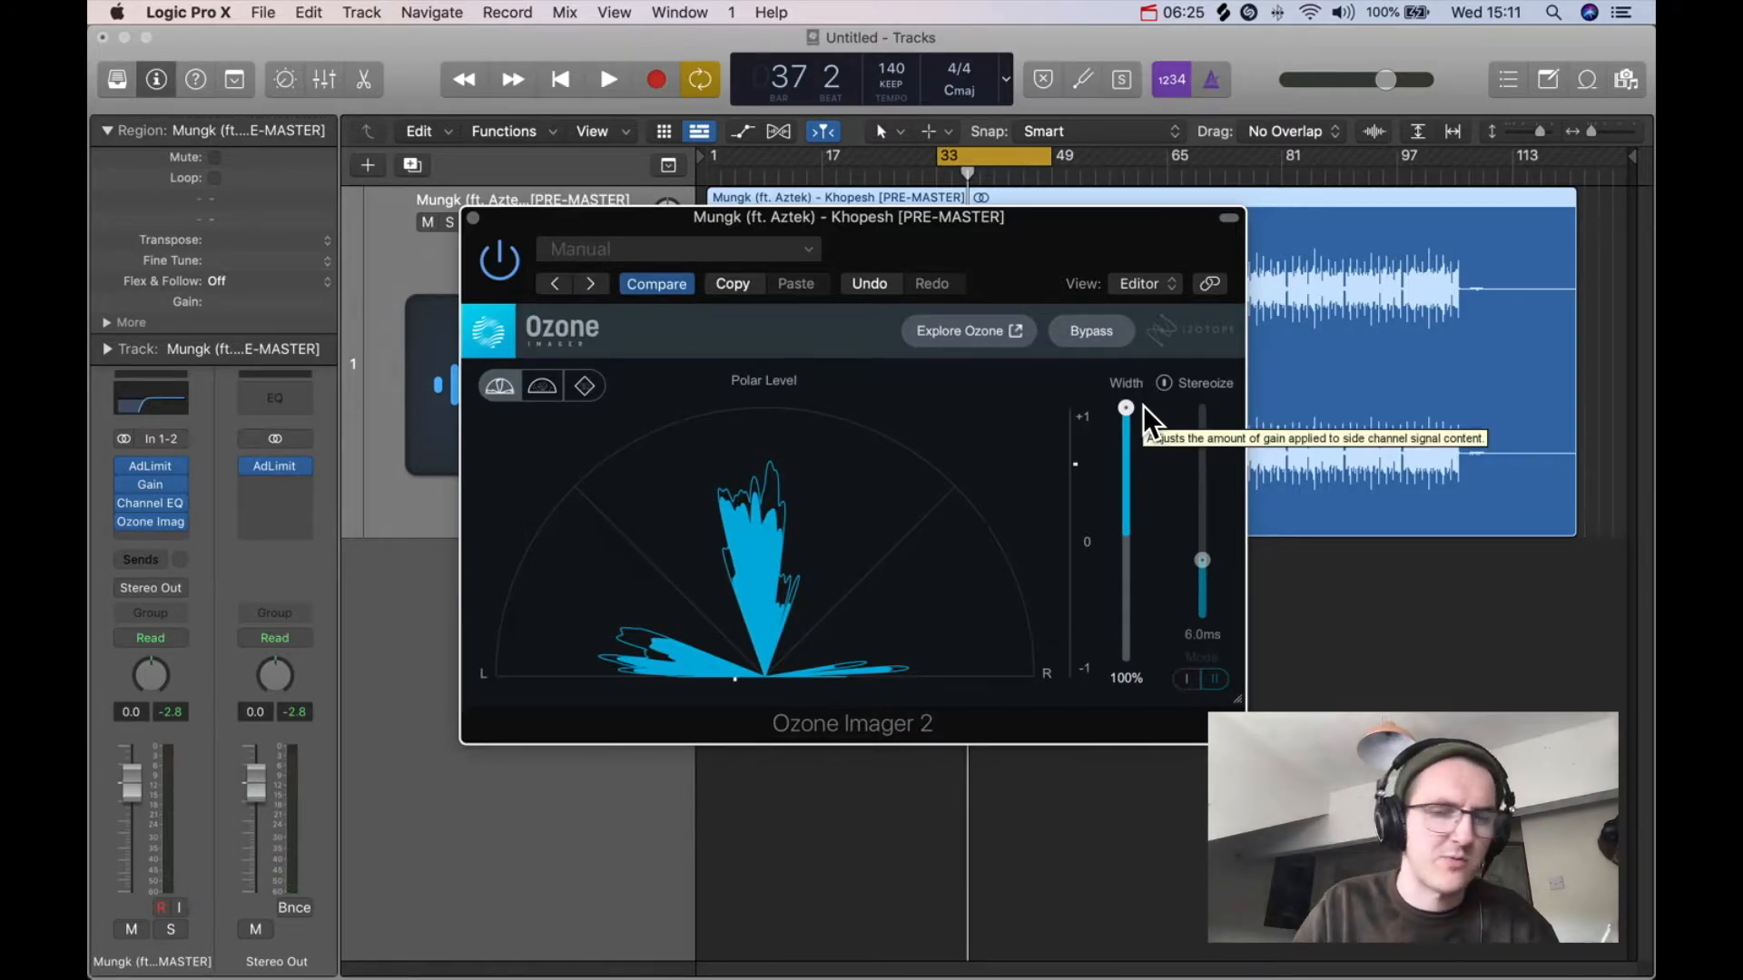
Step: Lower the Ozone Imager width to -4% and close the plugin window
left_click_drag(1131, 407, 1114, 519)
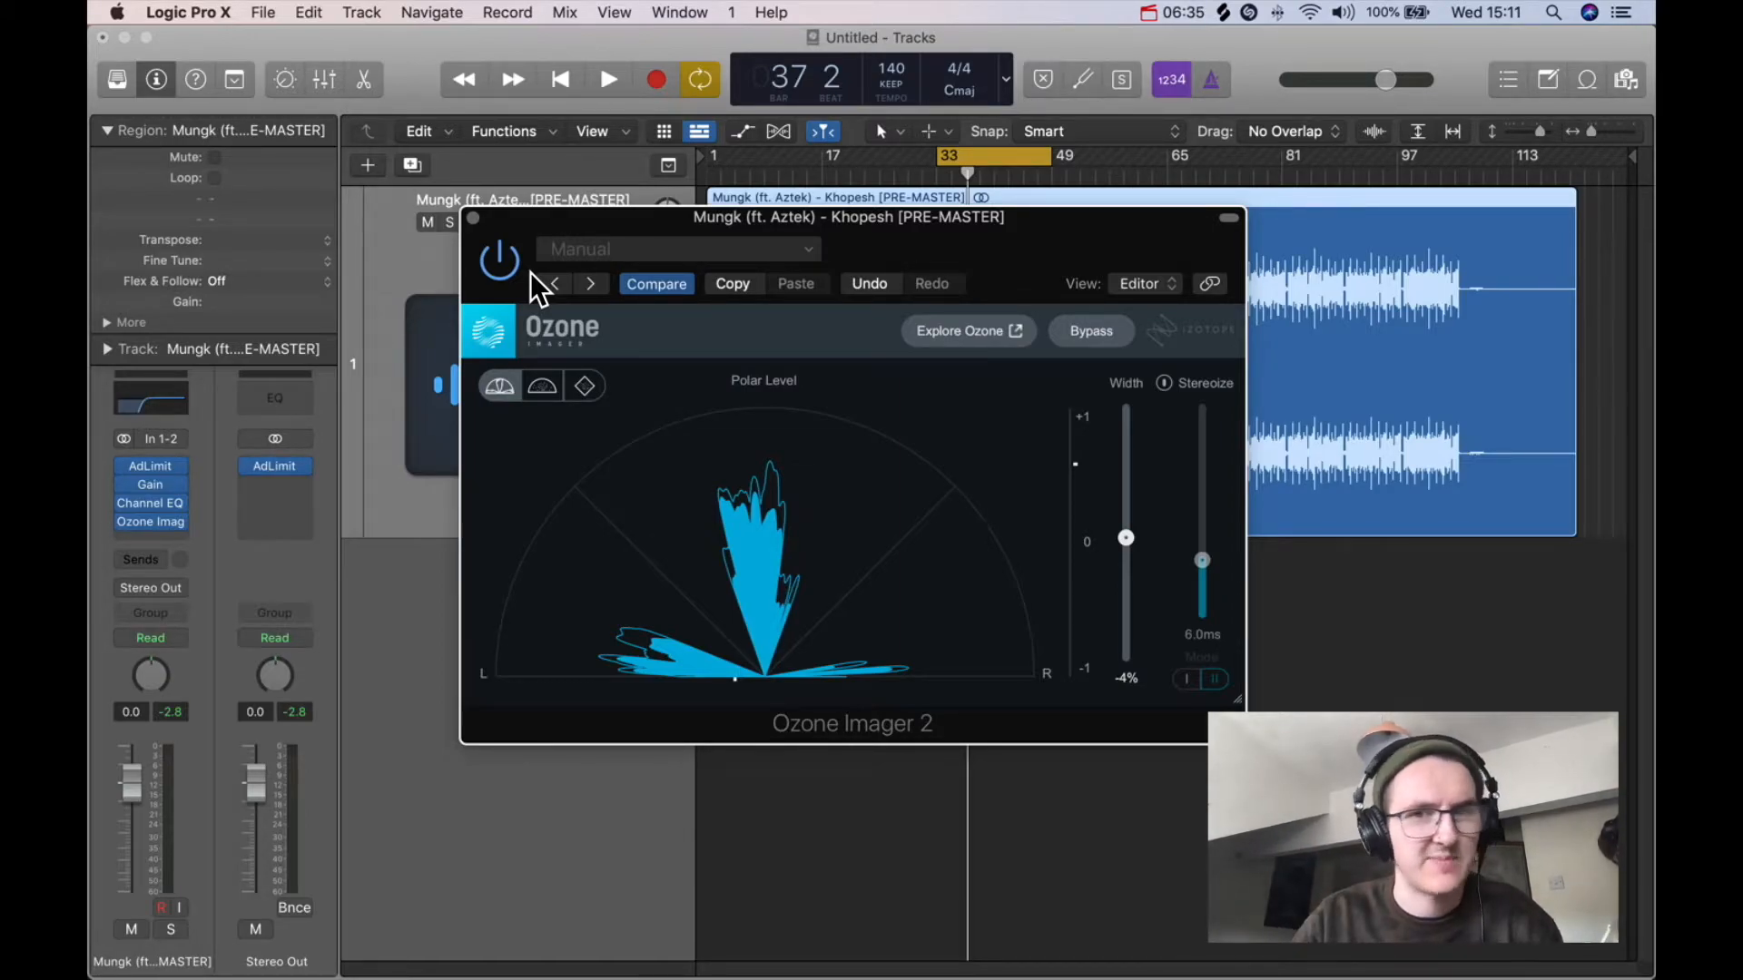
left_click_drag(903, 224, 928, 260)
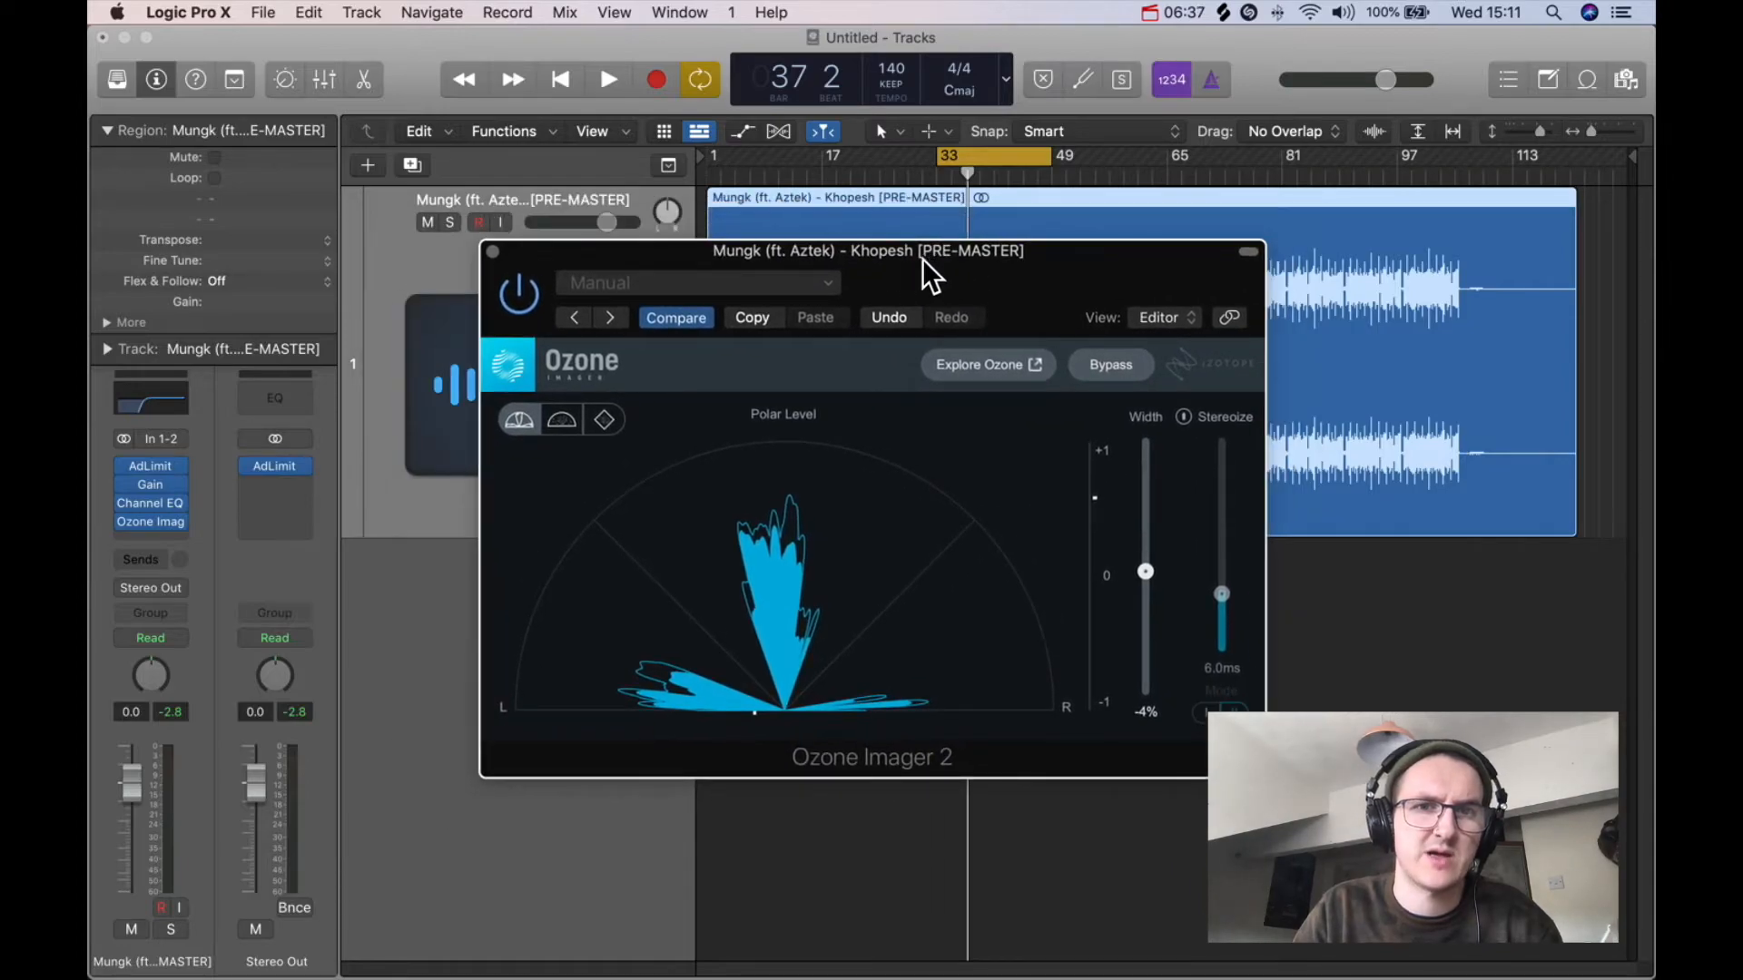
left_click(494, 252)
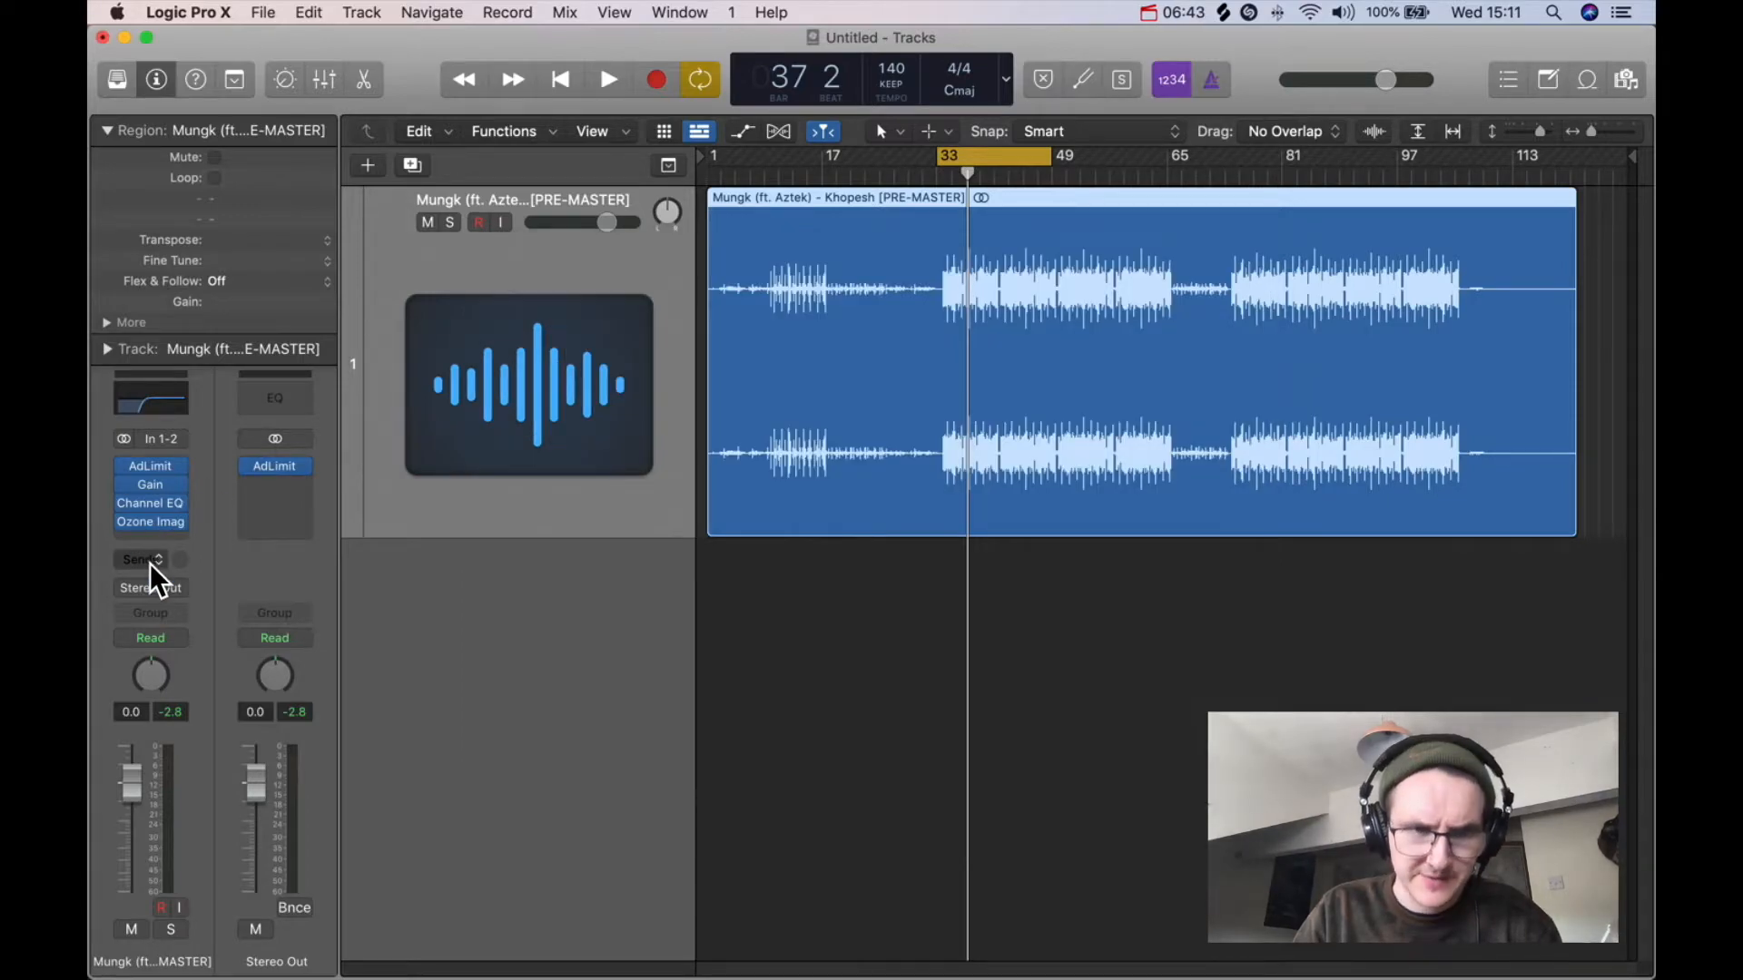
Step: Replace the Ozone Imager slot with the PanMan Stereo plugin and reposition its window
left_click(183, 520)
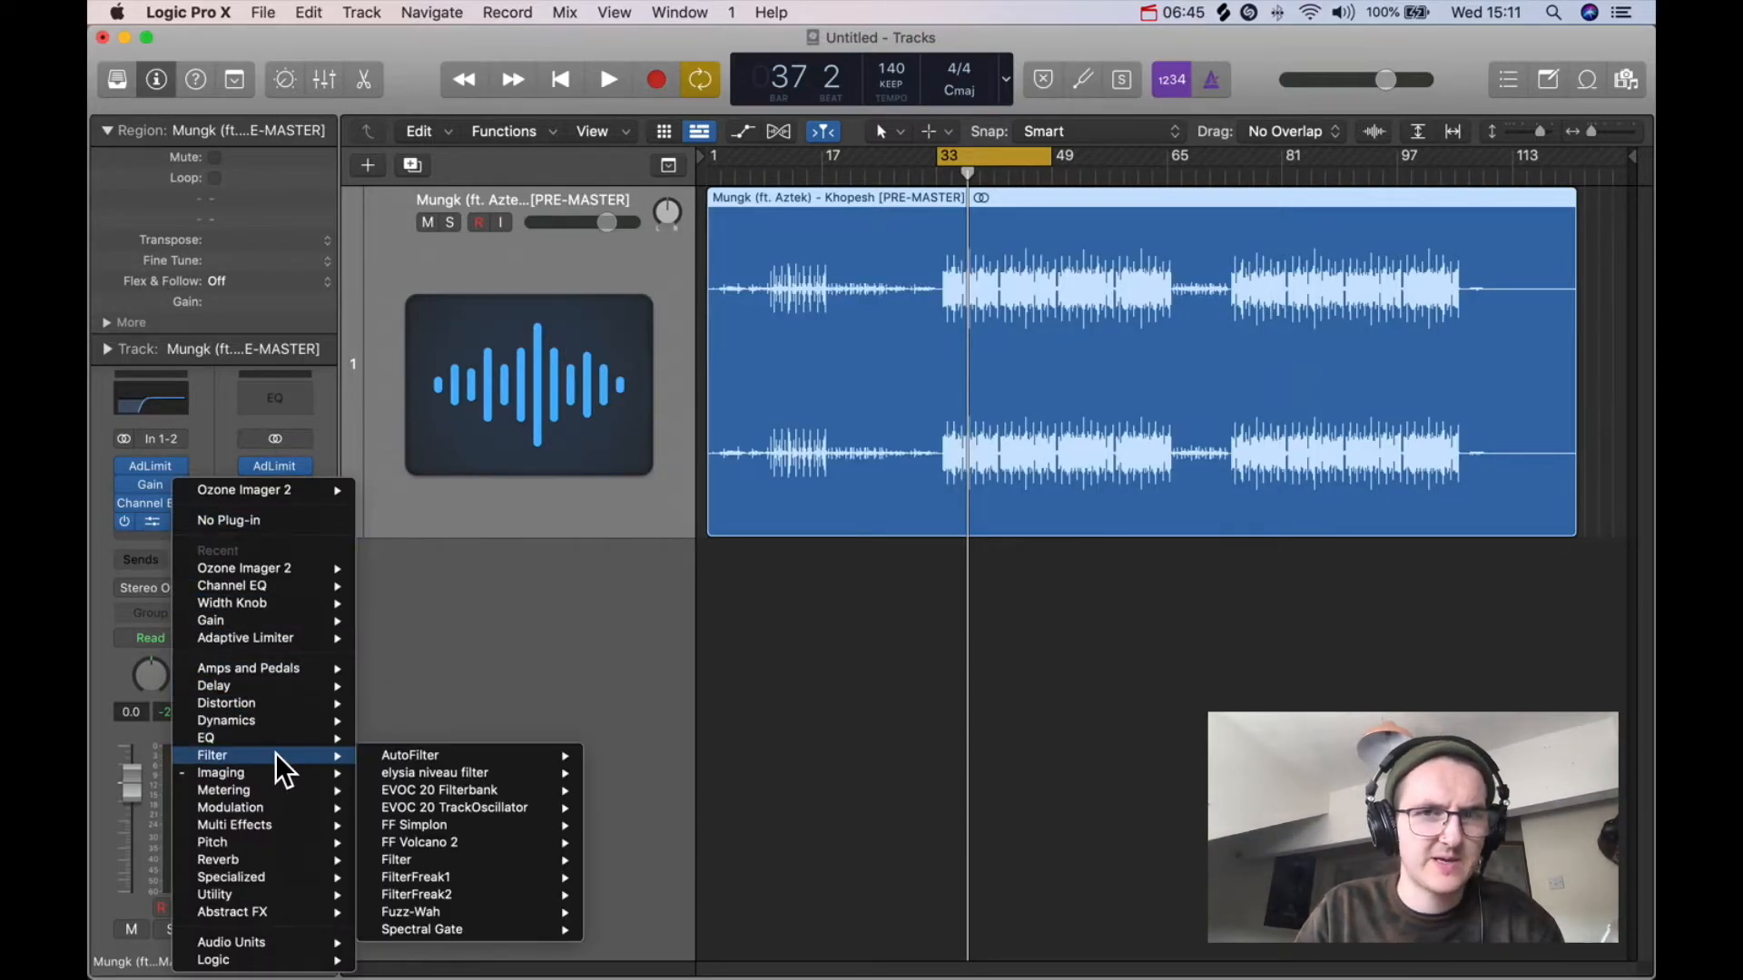
mouse_move(255, 774)
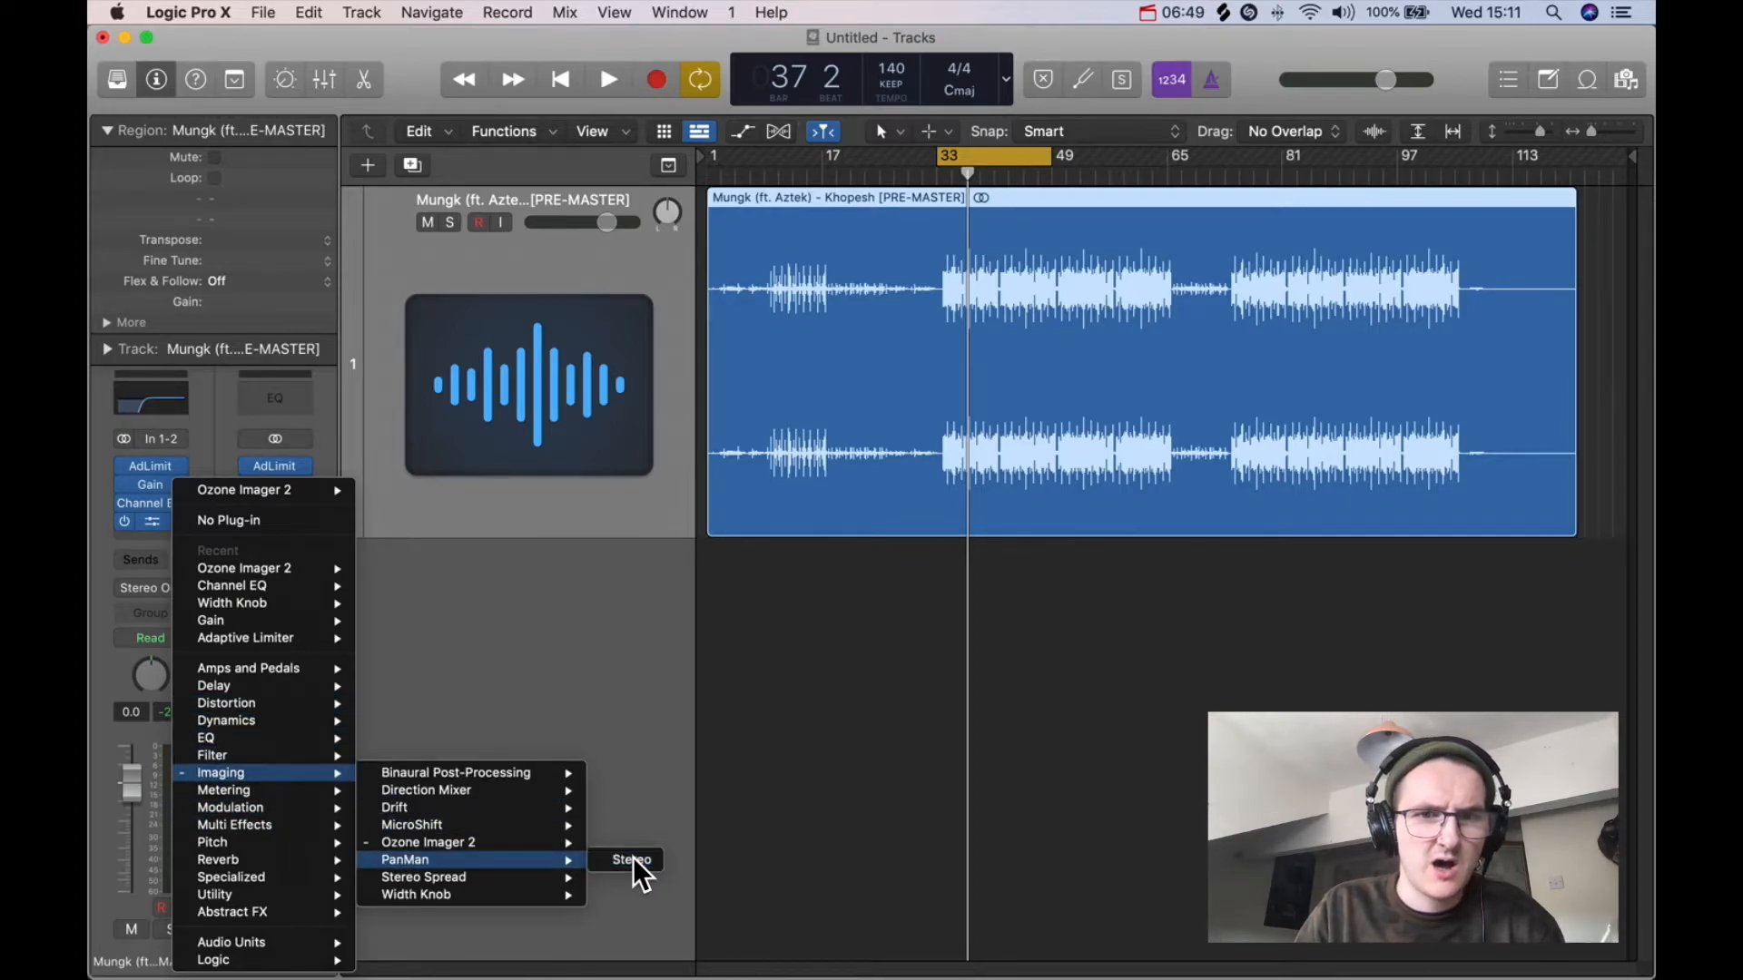
left_click(633, 857)
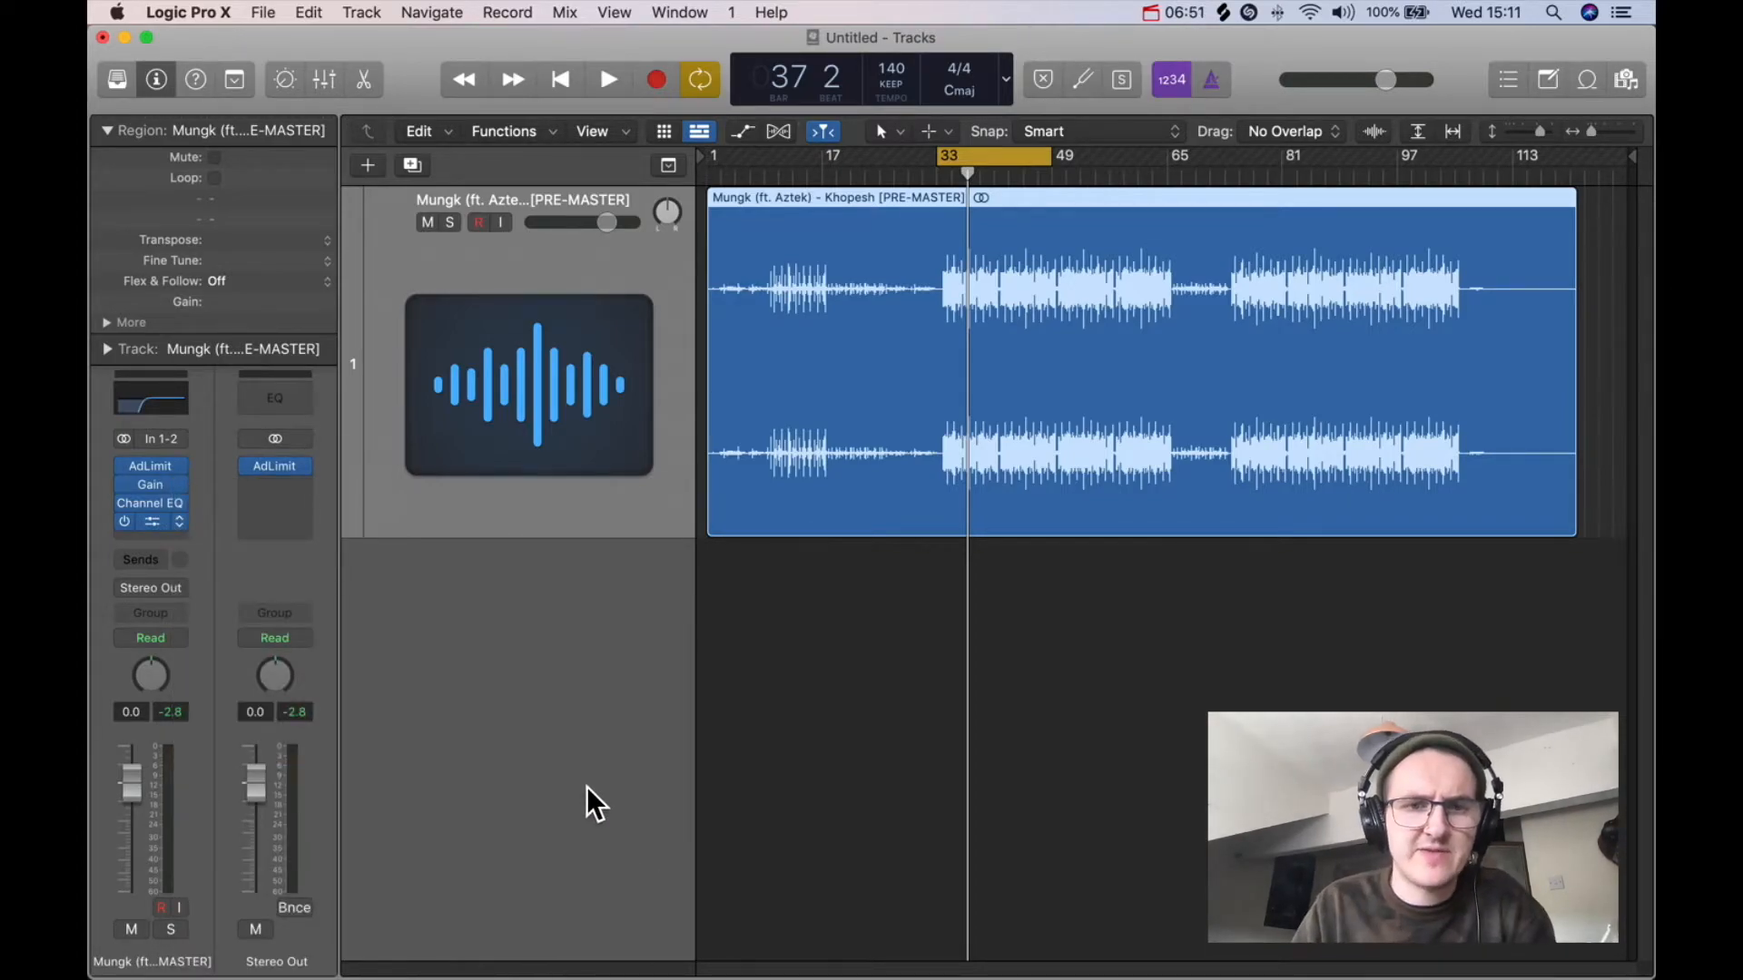
left_click_drag(1218, 356, 1011, 314)
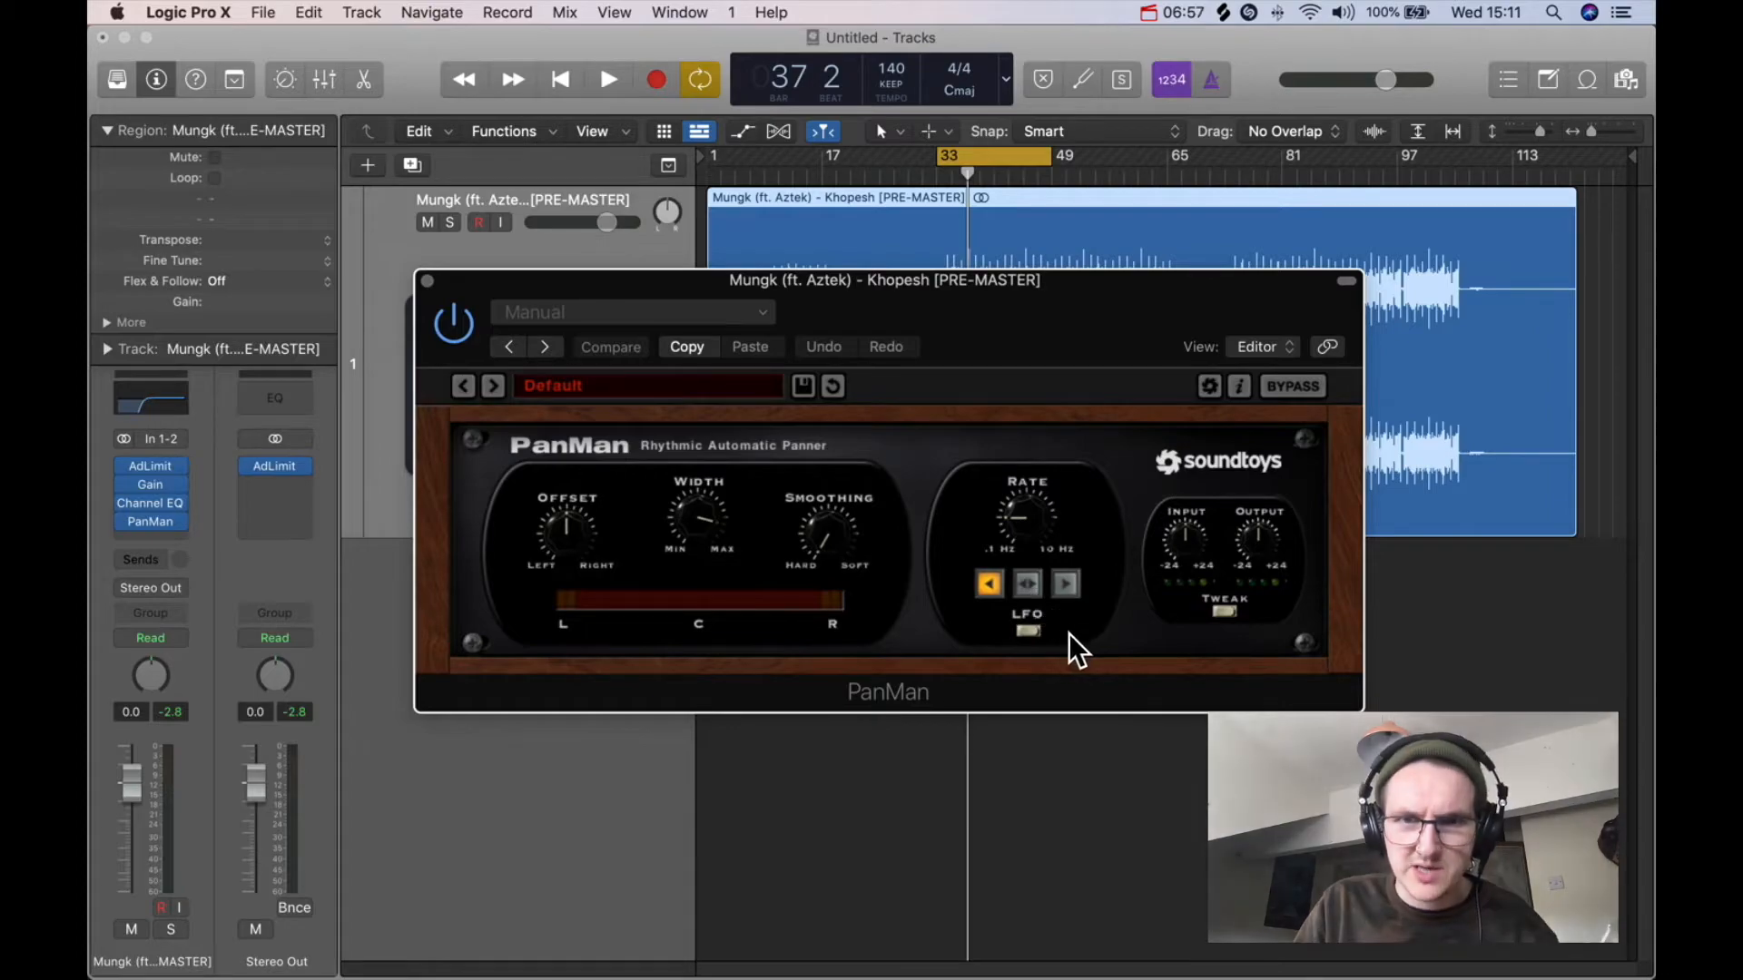
Step: Switch PanMan to Rhythm Step mode with host tempo sync and start playback
left_click(1030, 630)
left_click(1091, 562)
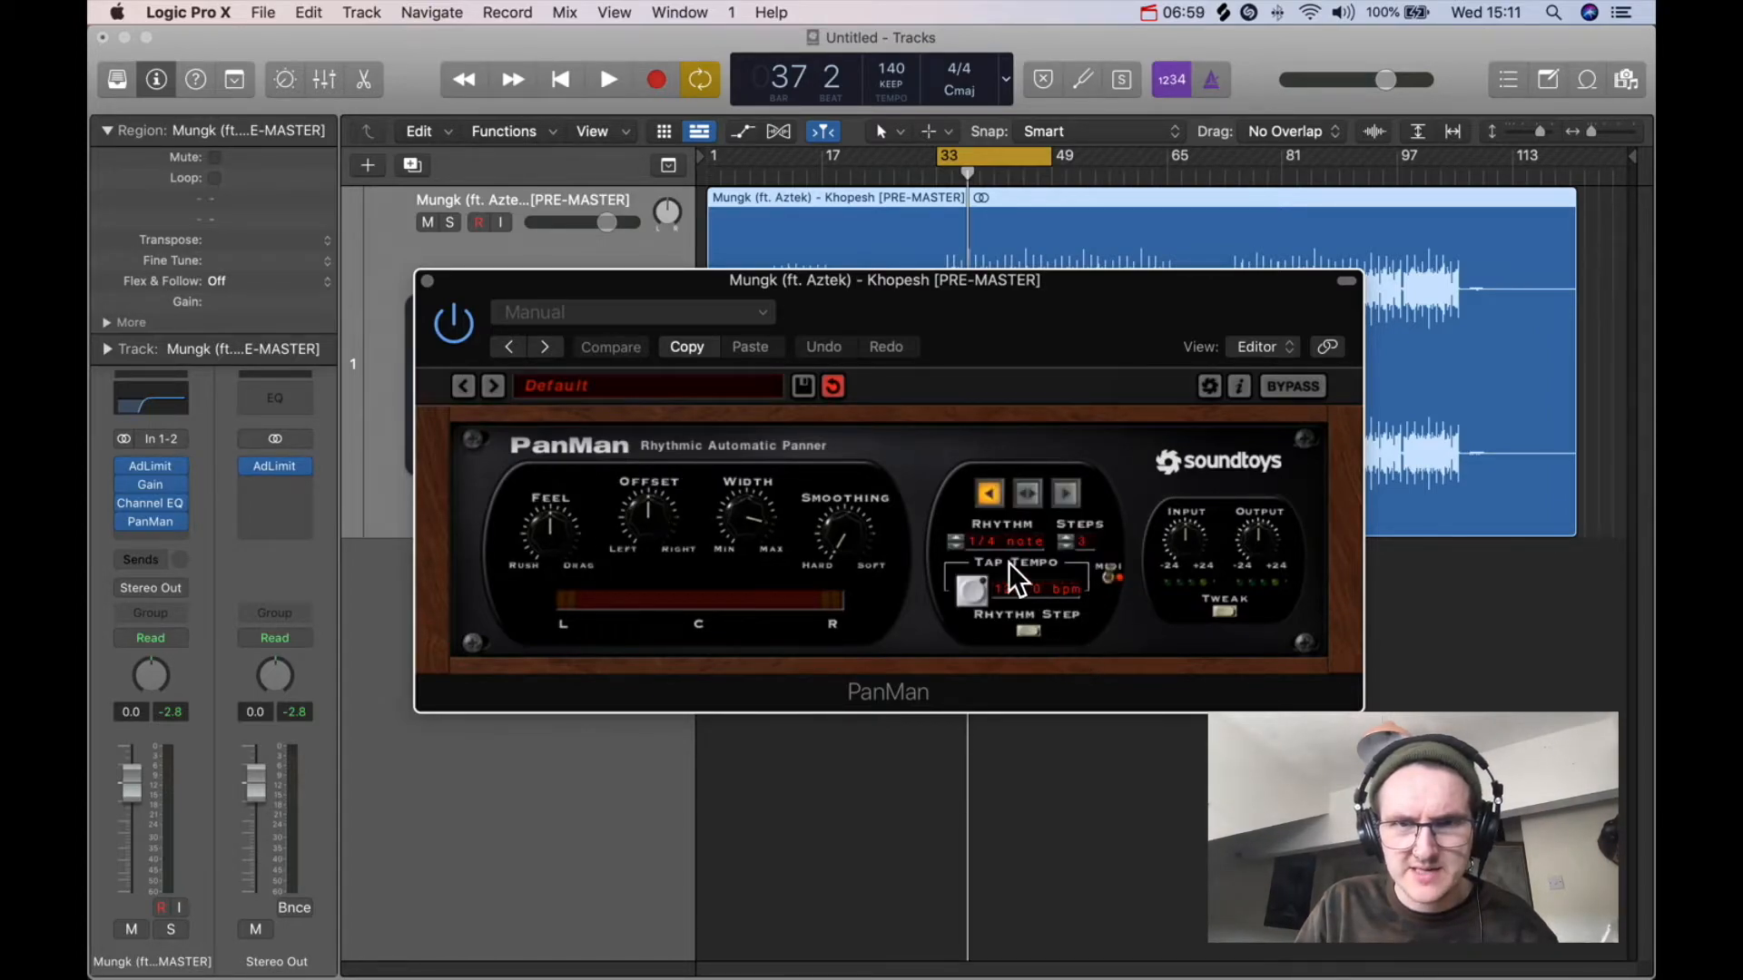
left_click(744, 530)
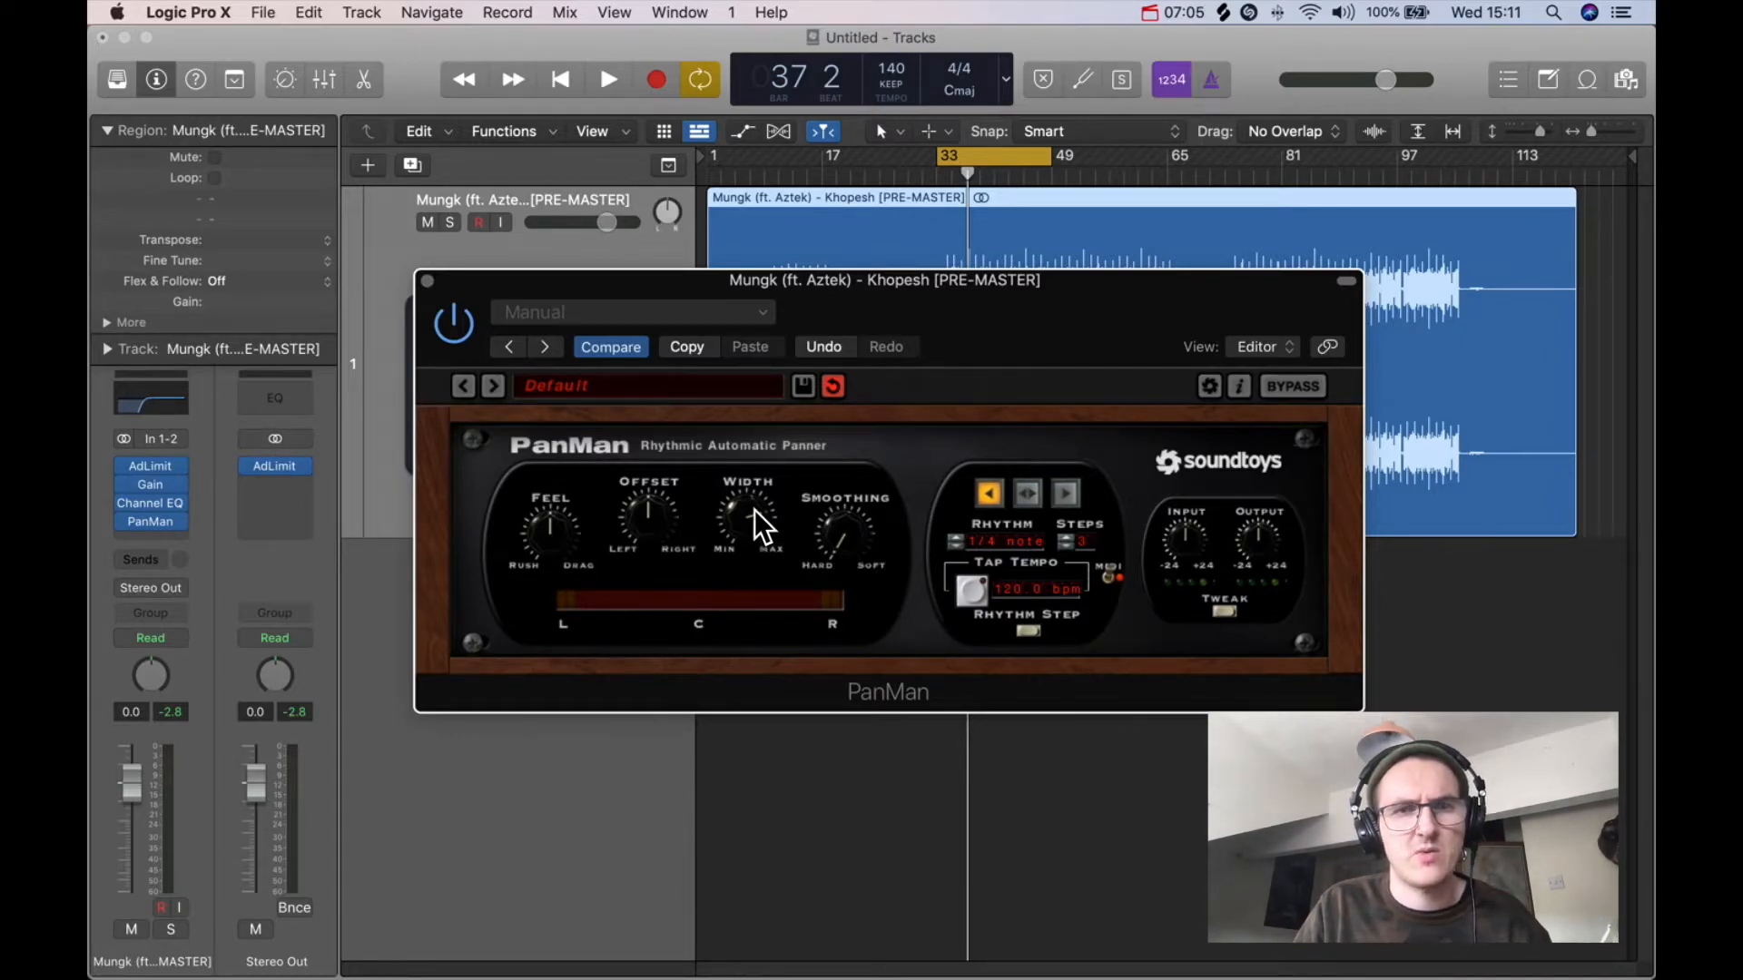
key("space")
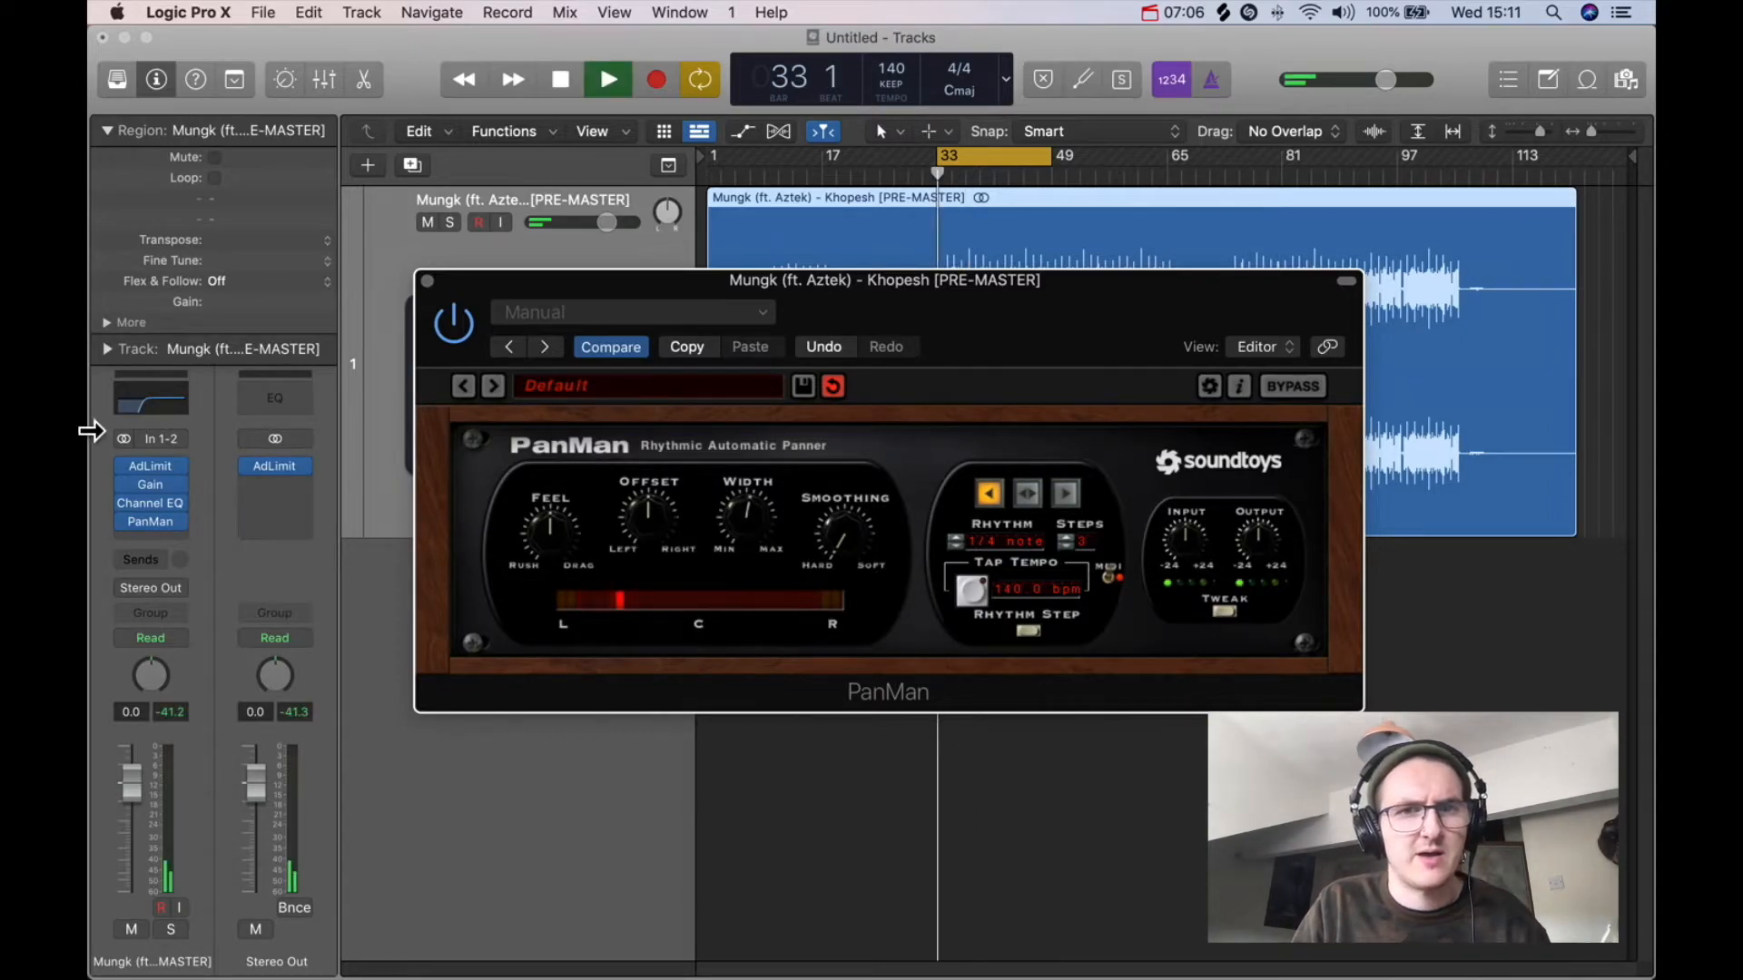
Step: Open the Channel EQ briefly and close it again
left_click(163, 401)
left_click(594, 305)
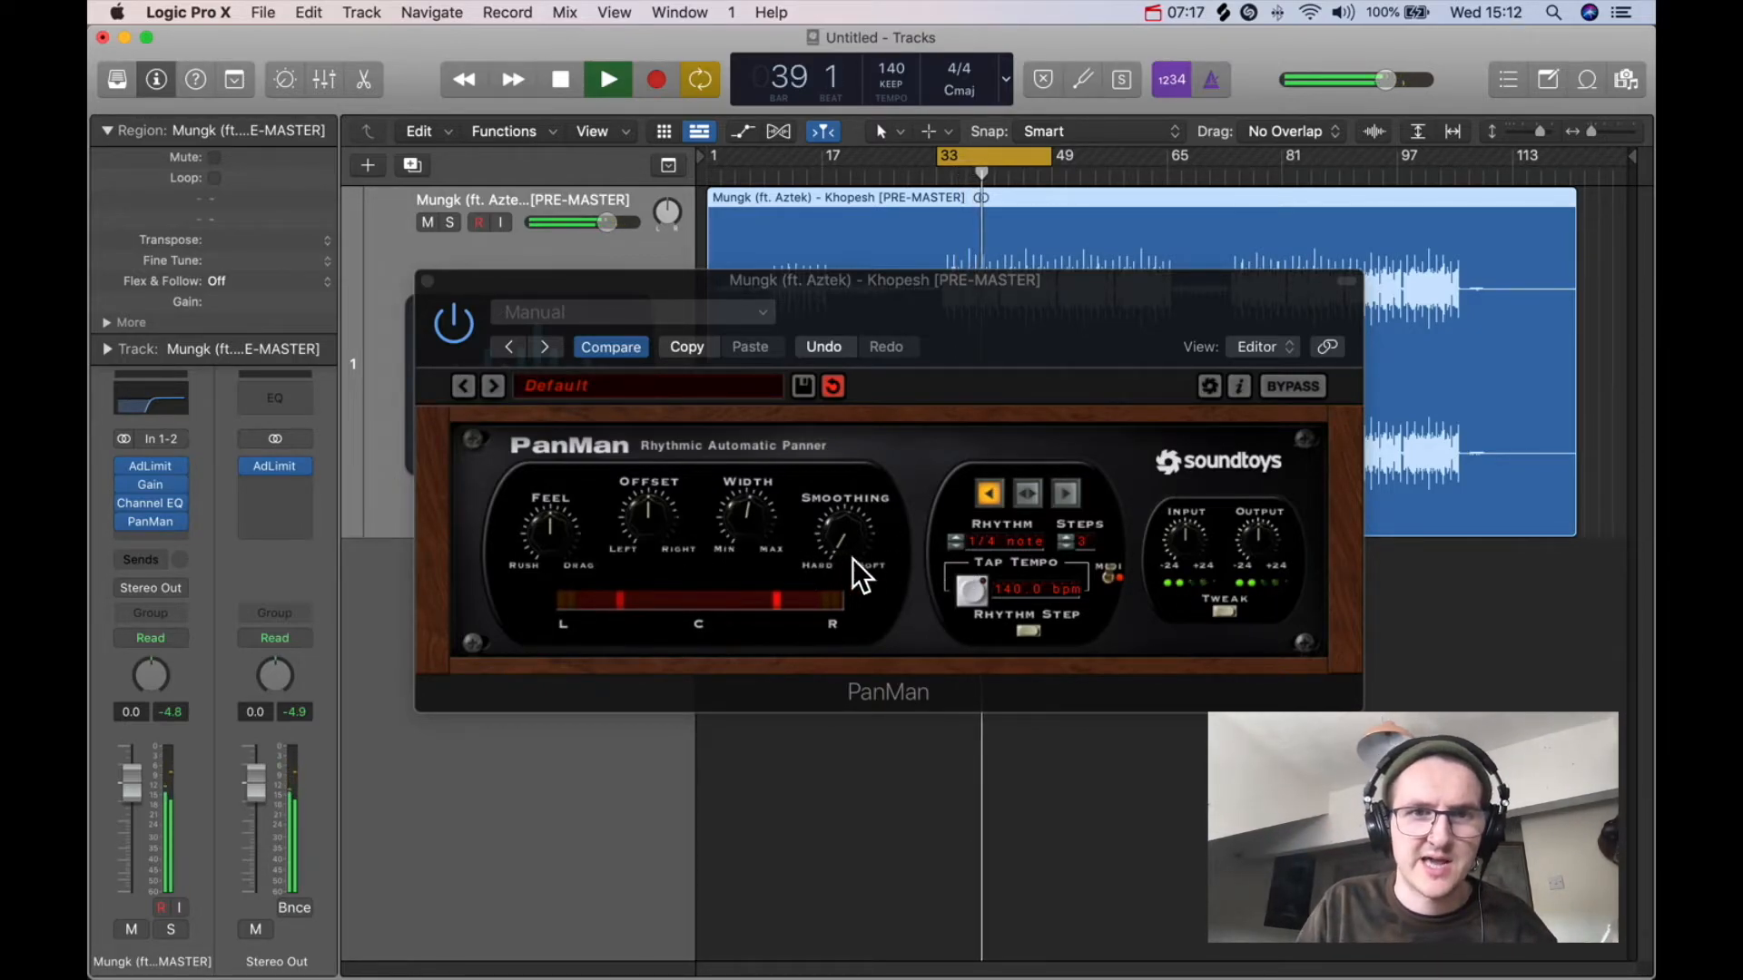
Step: Step the PanMan rhythm value through 1/16th and back to 1/4 note
left_click(959, 547)
left_click(957, 536)
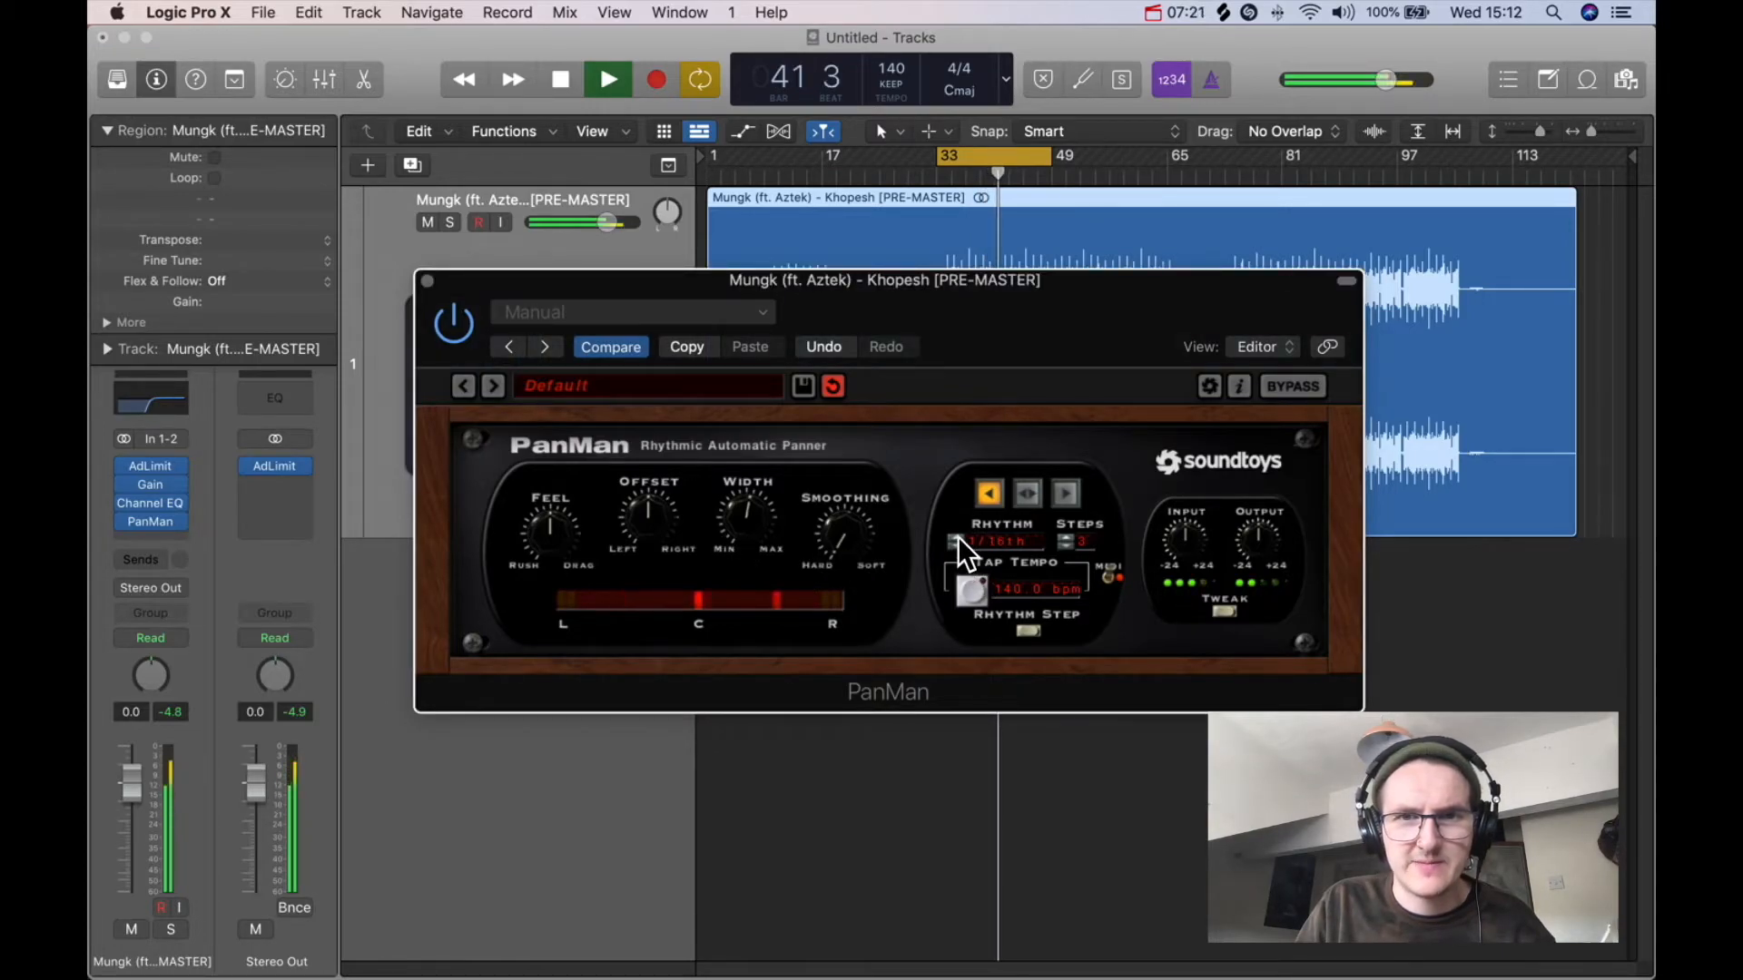
left_click(956, 537)
left_click(957, 537)
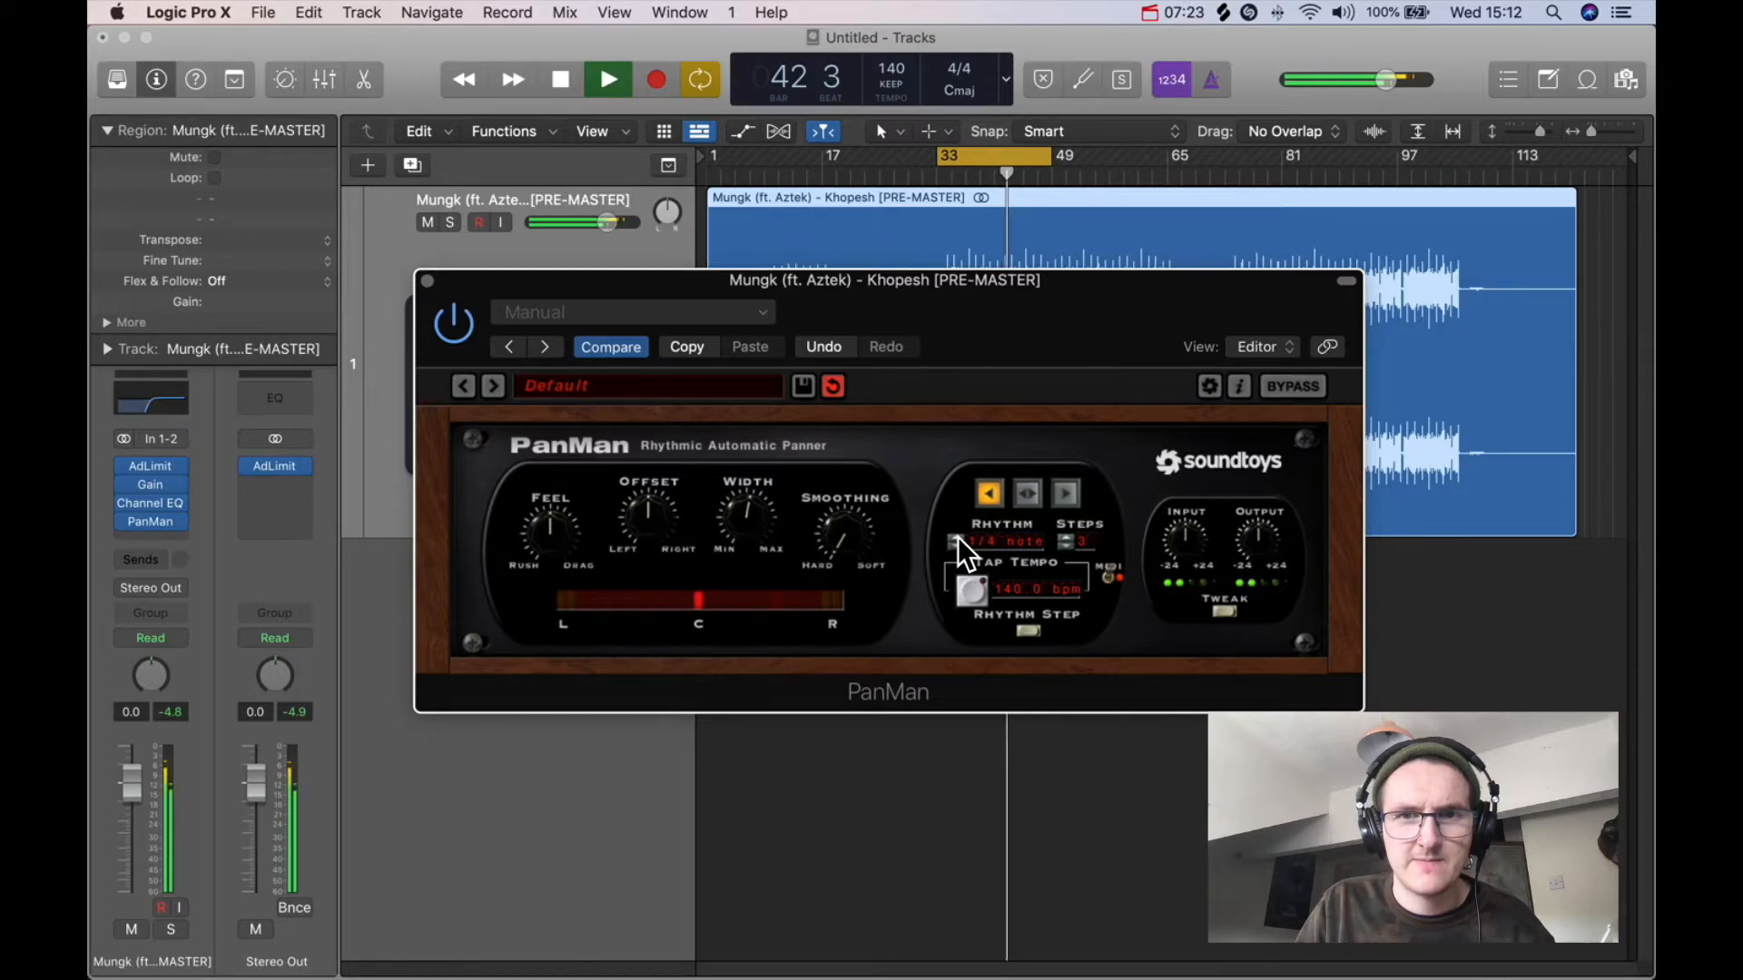
Step: Select PanMan's middle pan-direction mode and turn up its Smoothing knob
left_click(1033, 492)
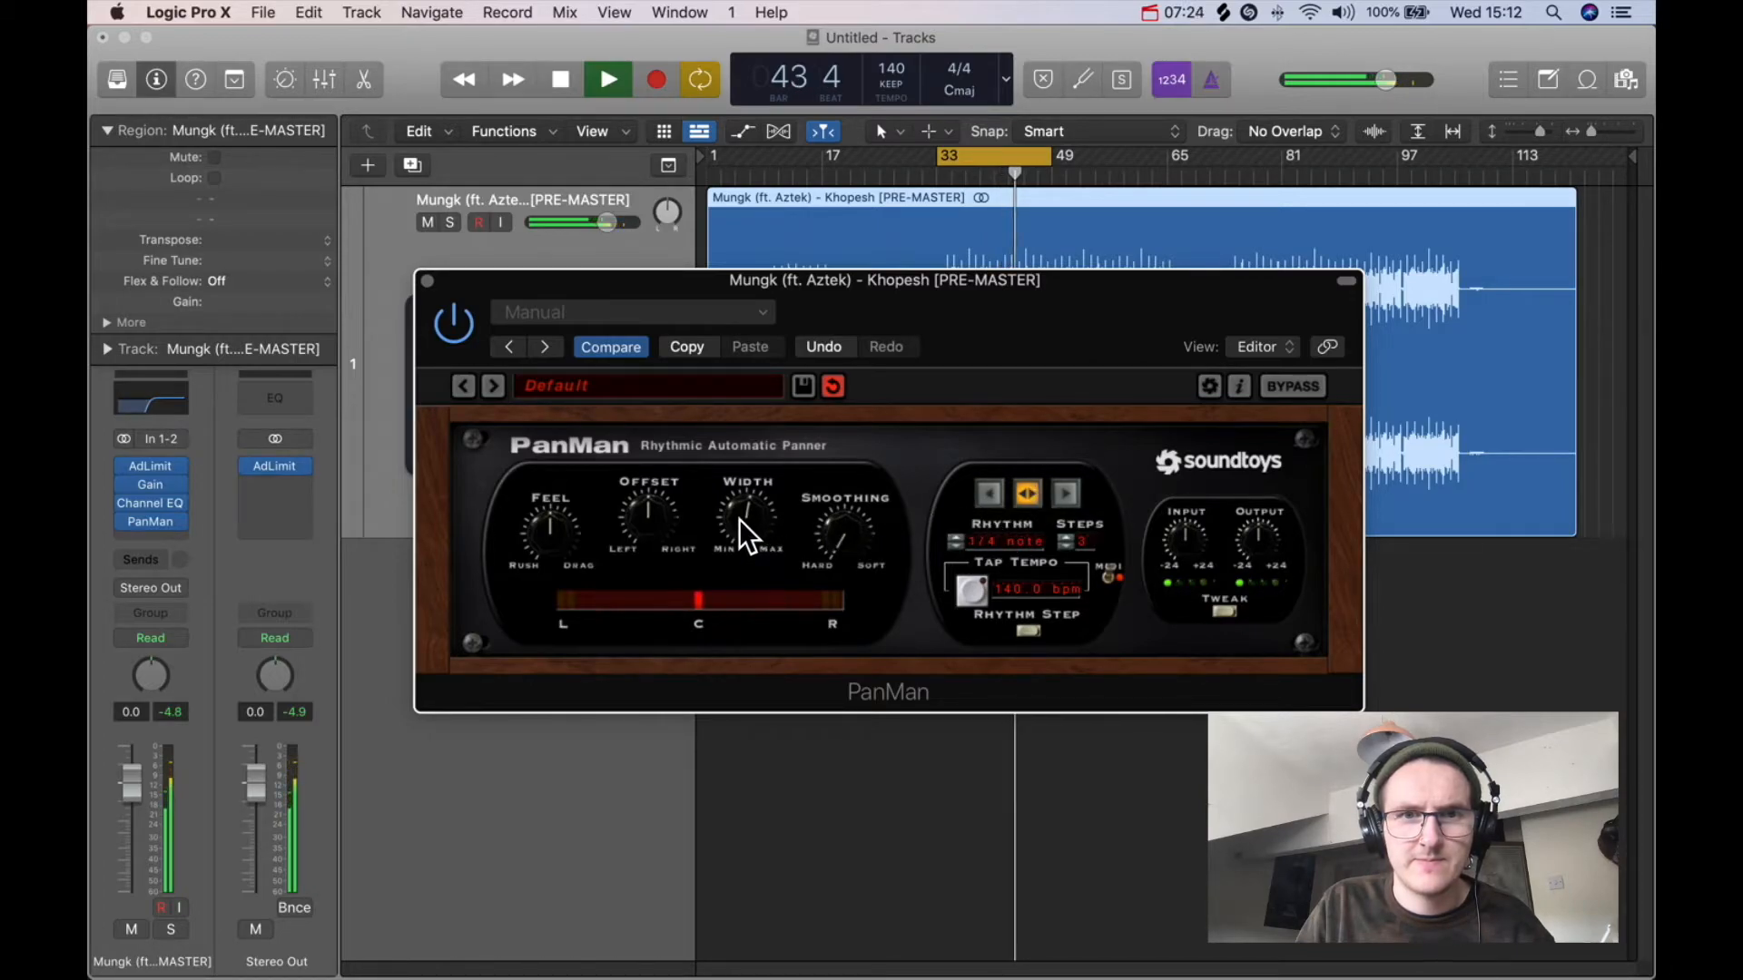
left_click_drag(833, 516, 835, 356)
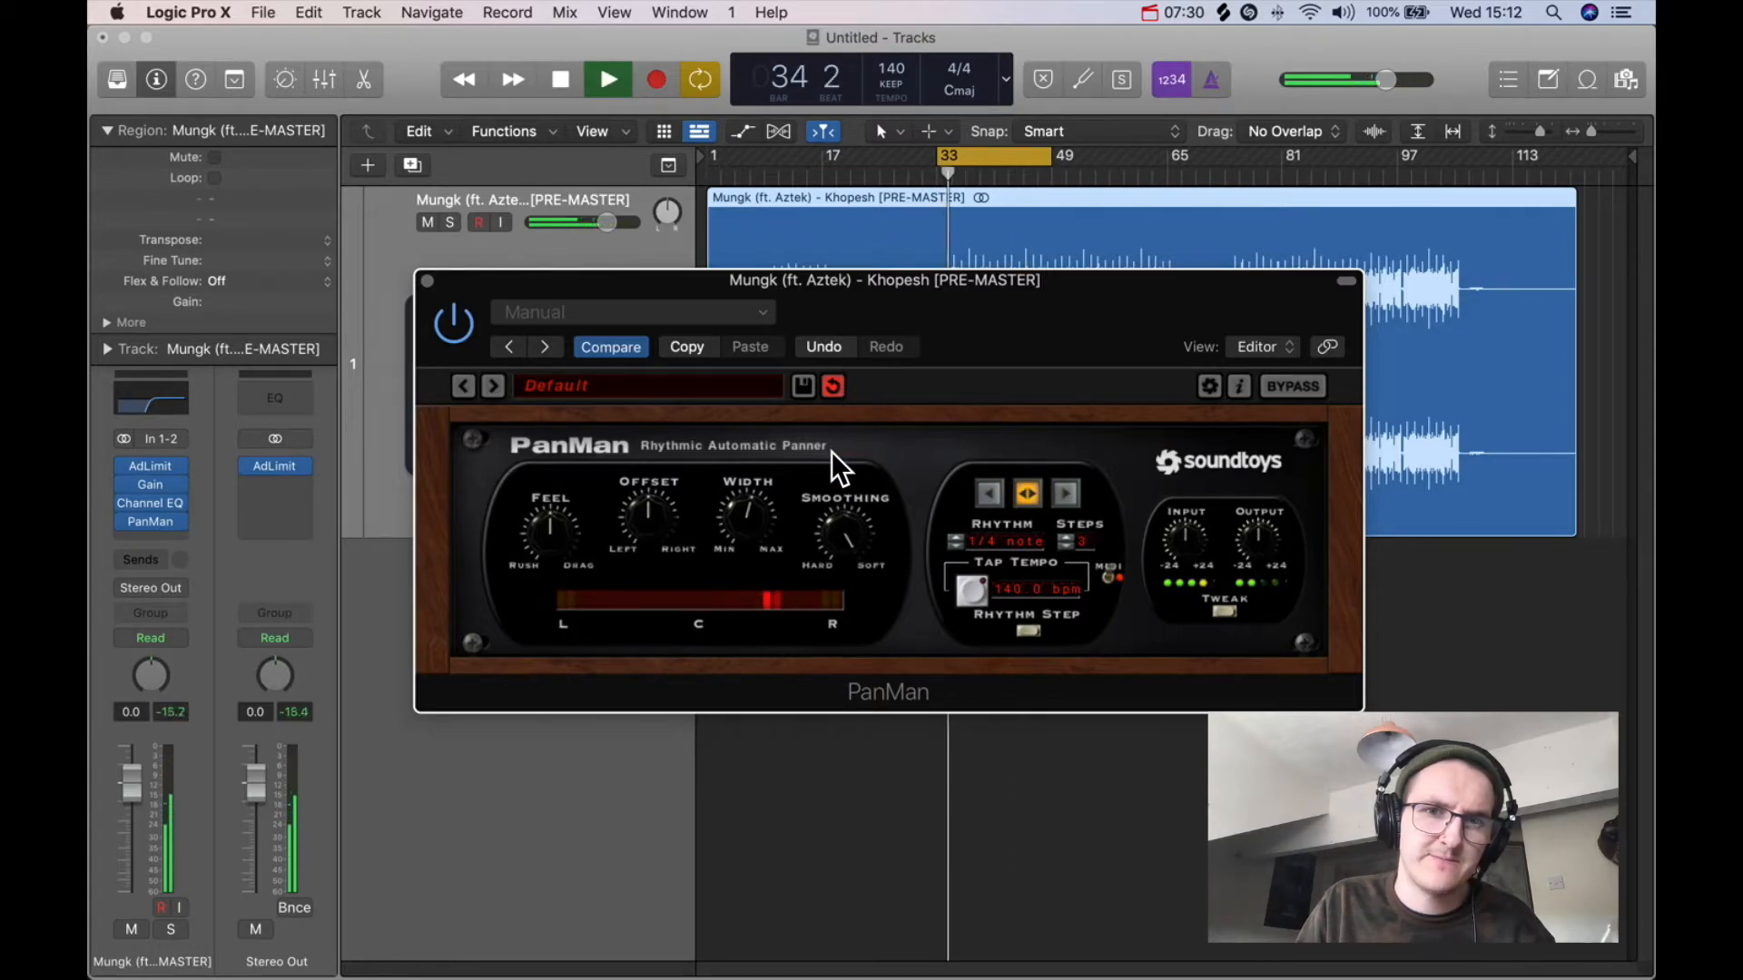
Step: Lower PanMan's Smoothing, raise its Offset, reduce its Width, and preview the result with playback
key("space")
mouse_move(842, 530)
left_mouse_down()
mouse_move(845, 651)
mouse_move(832, 557)
left_mouse_up()
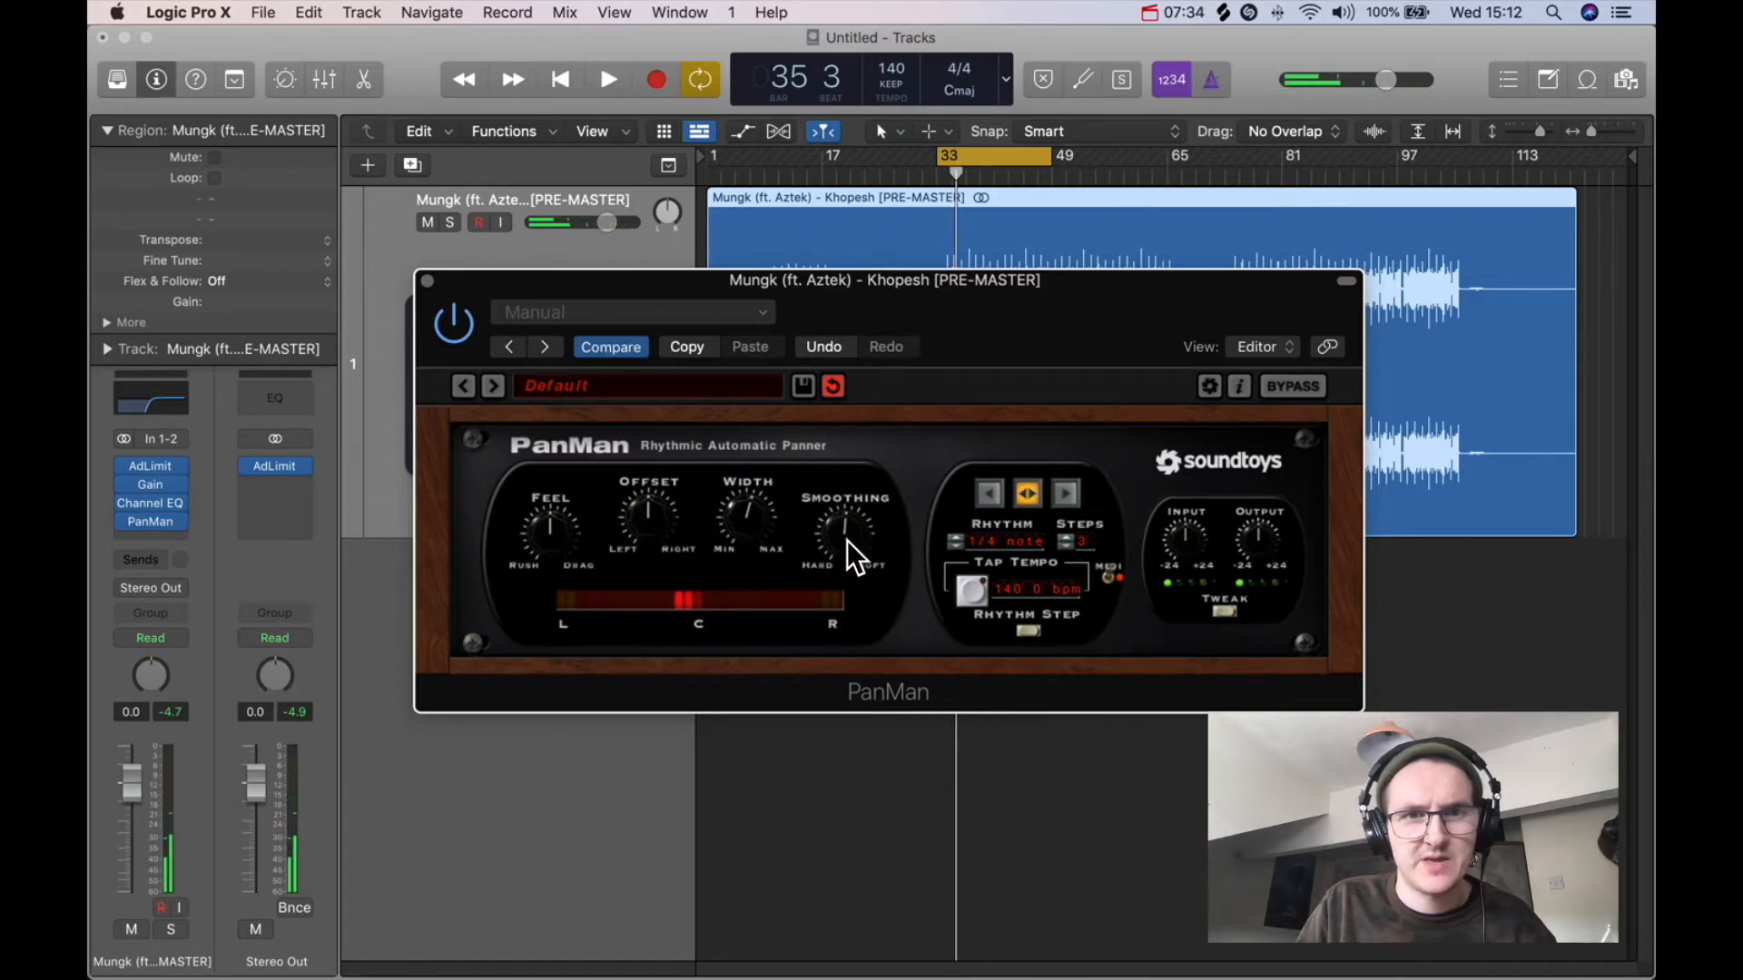
left_click_drag(648, 519, 666, 488)
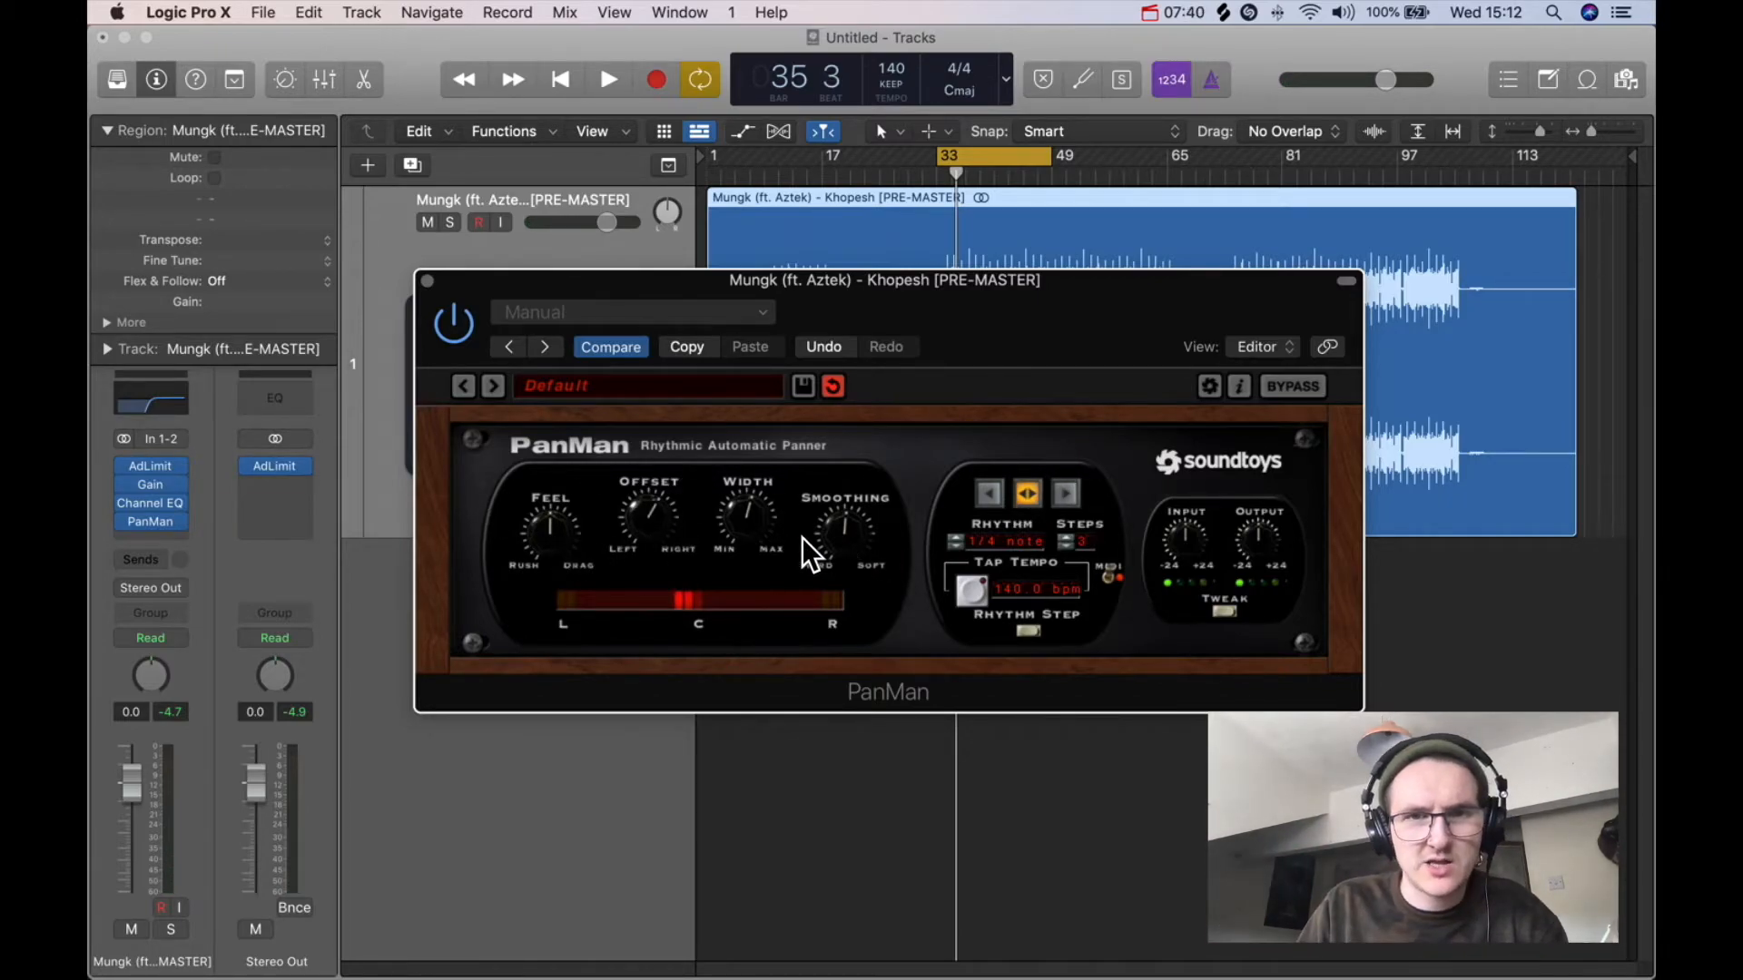
left_click_drag(750, 563, 750, 580)
key("space")
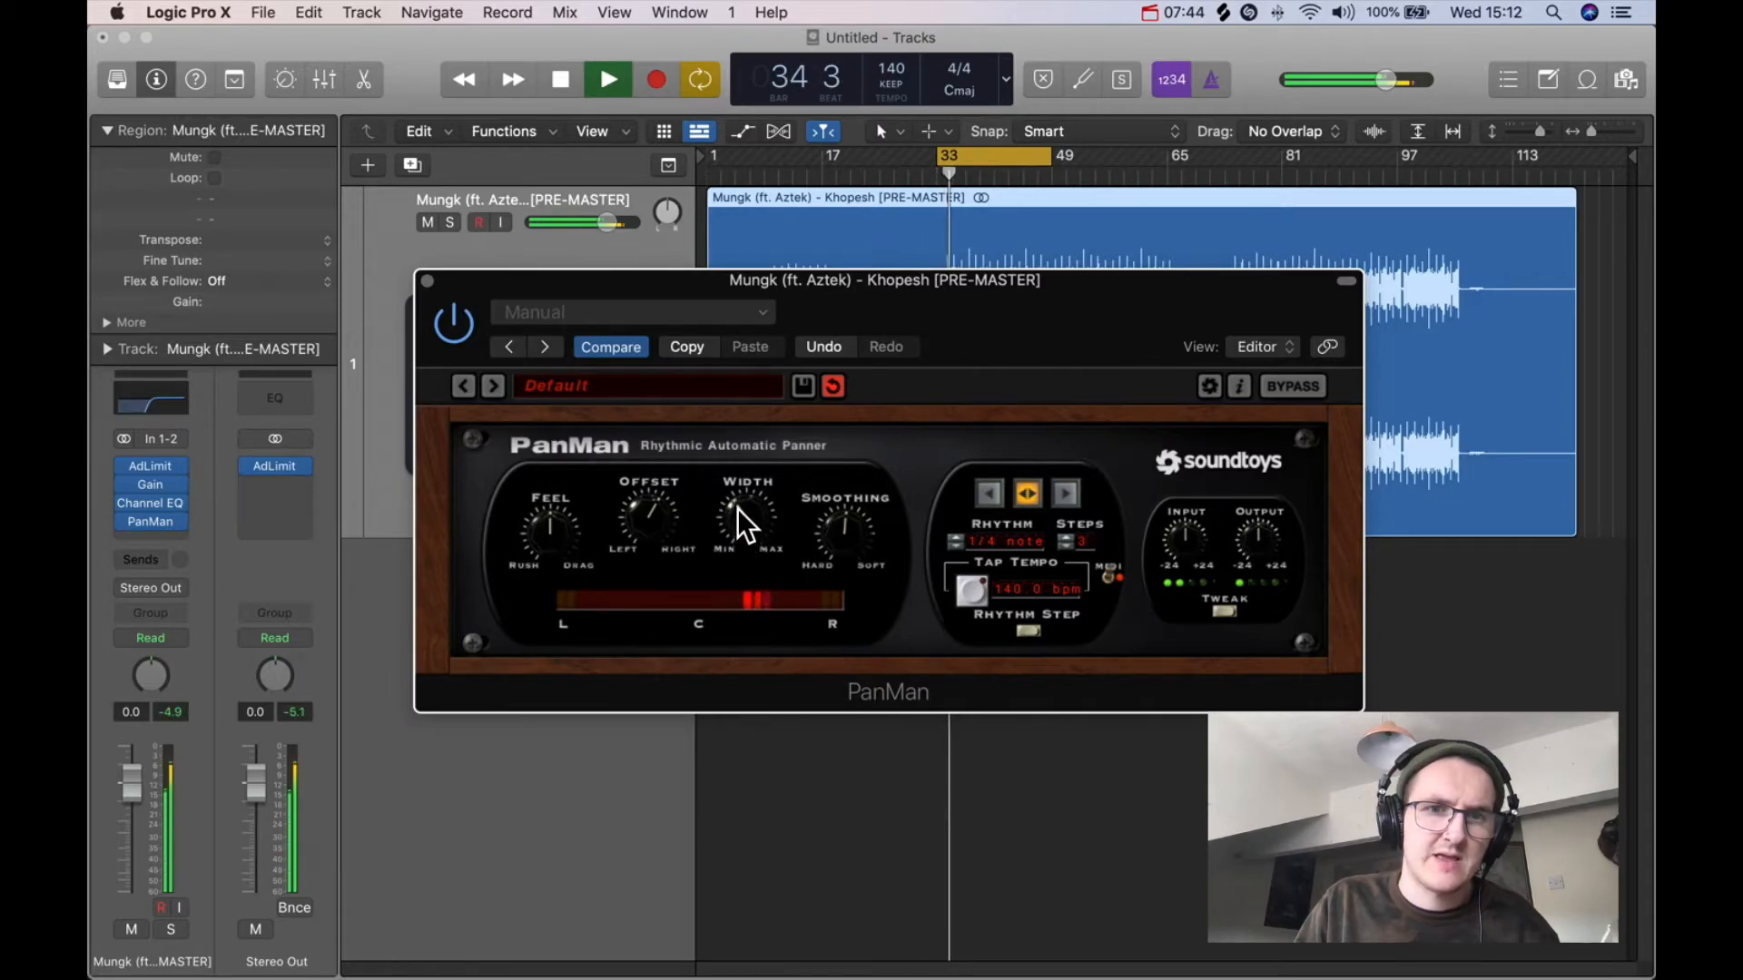
key("space")
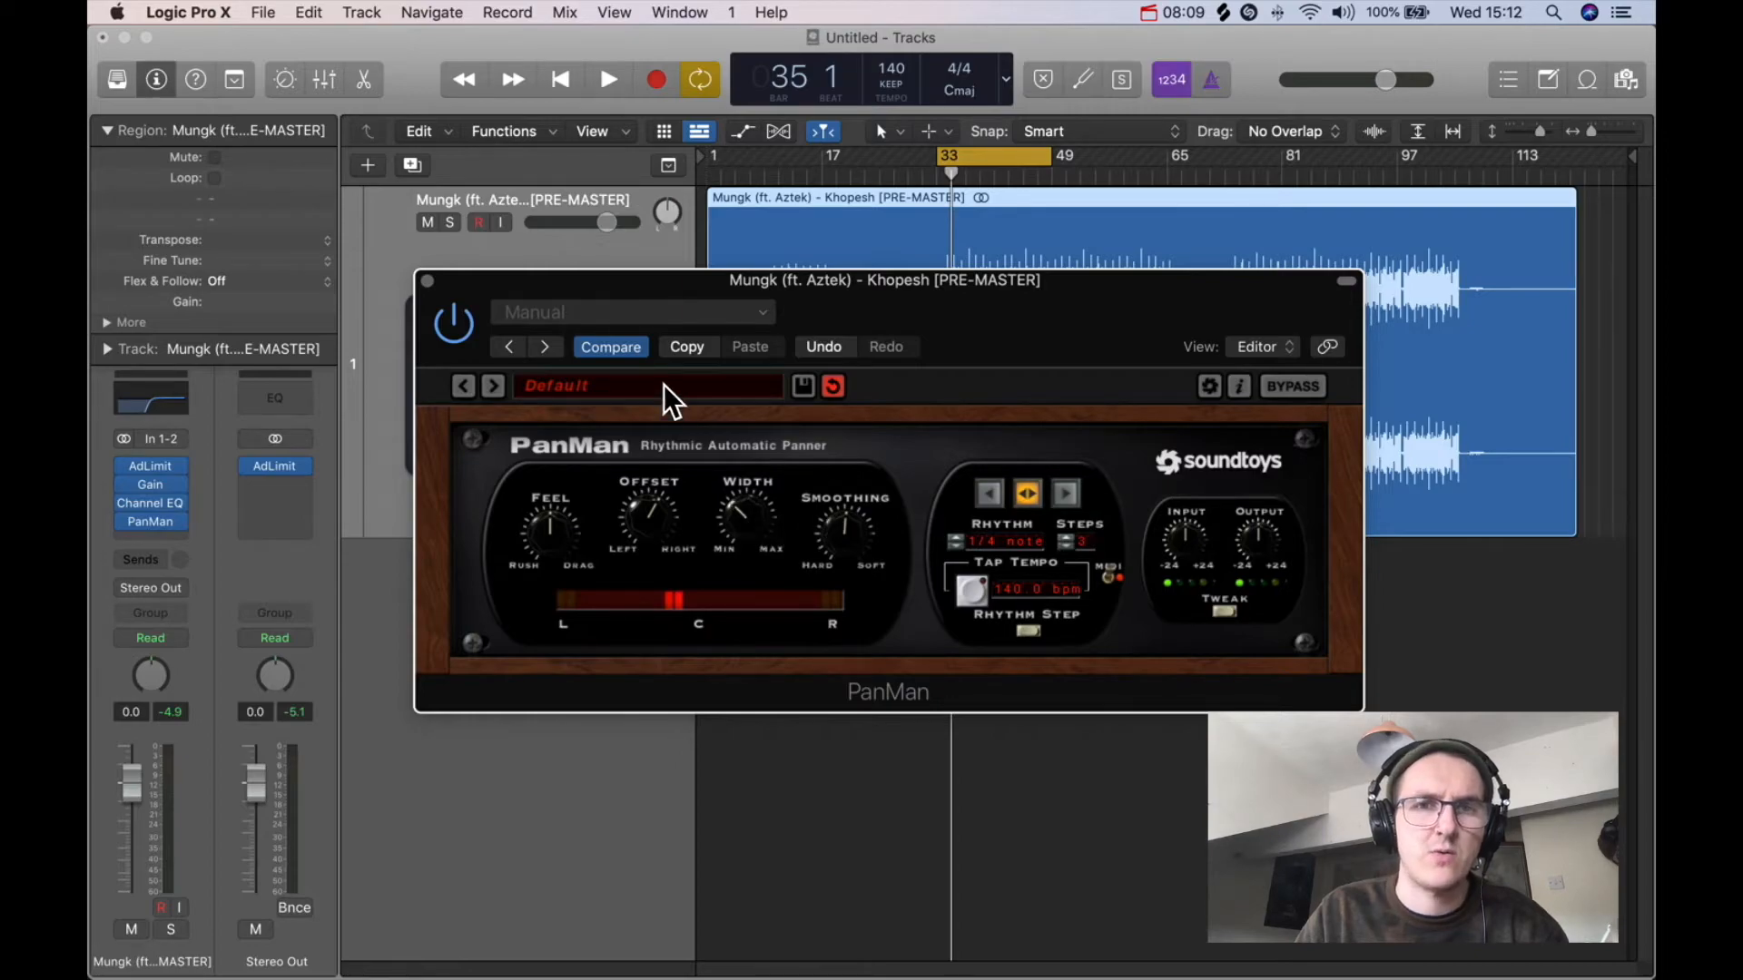
left_click_drag(984, 280, 1000, 292)
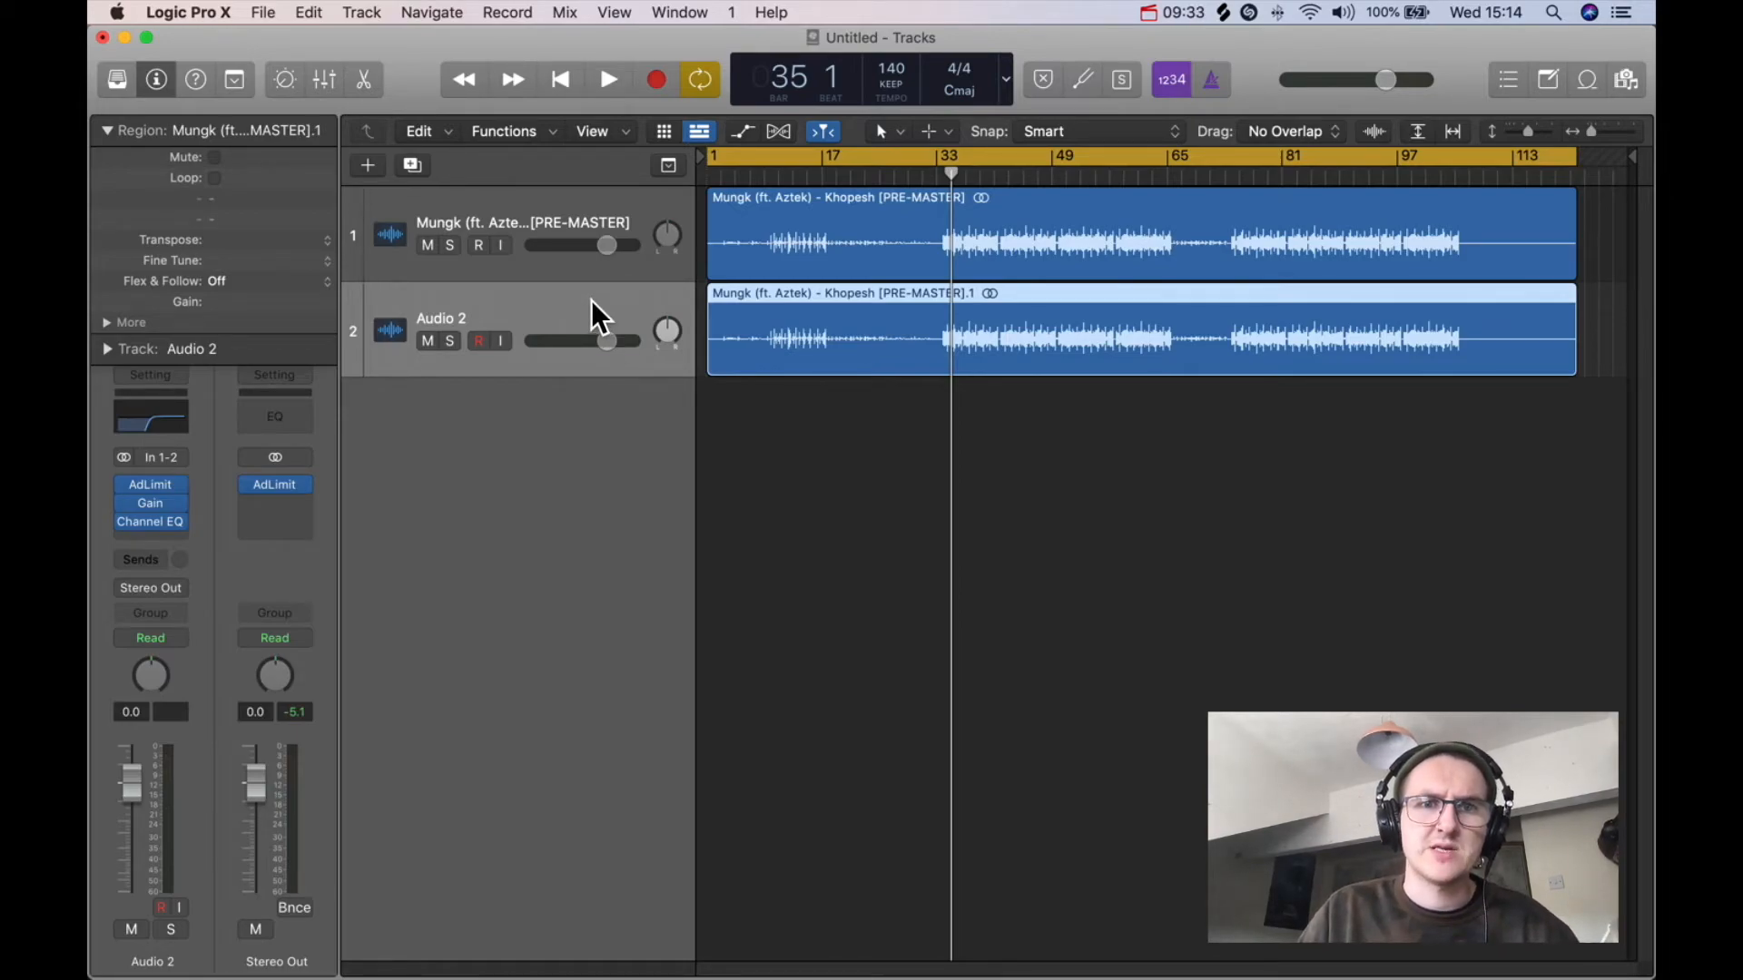
key("BackSpace")
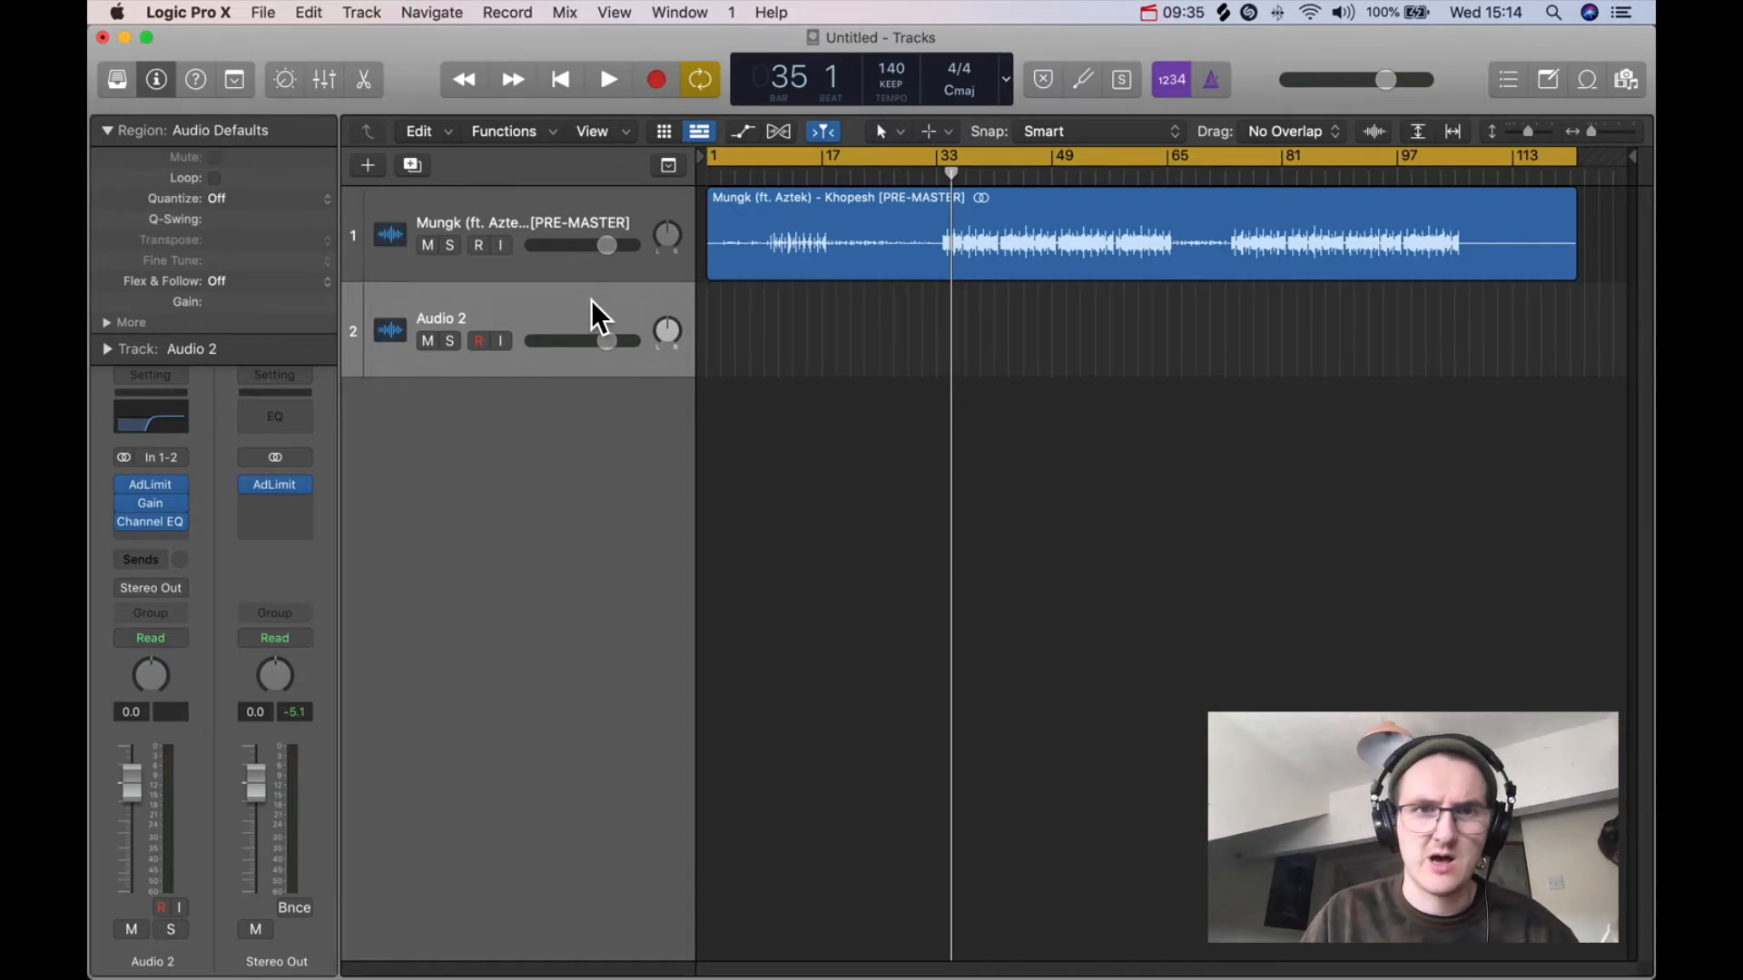
key("super+BackSpace")
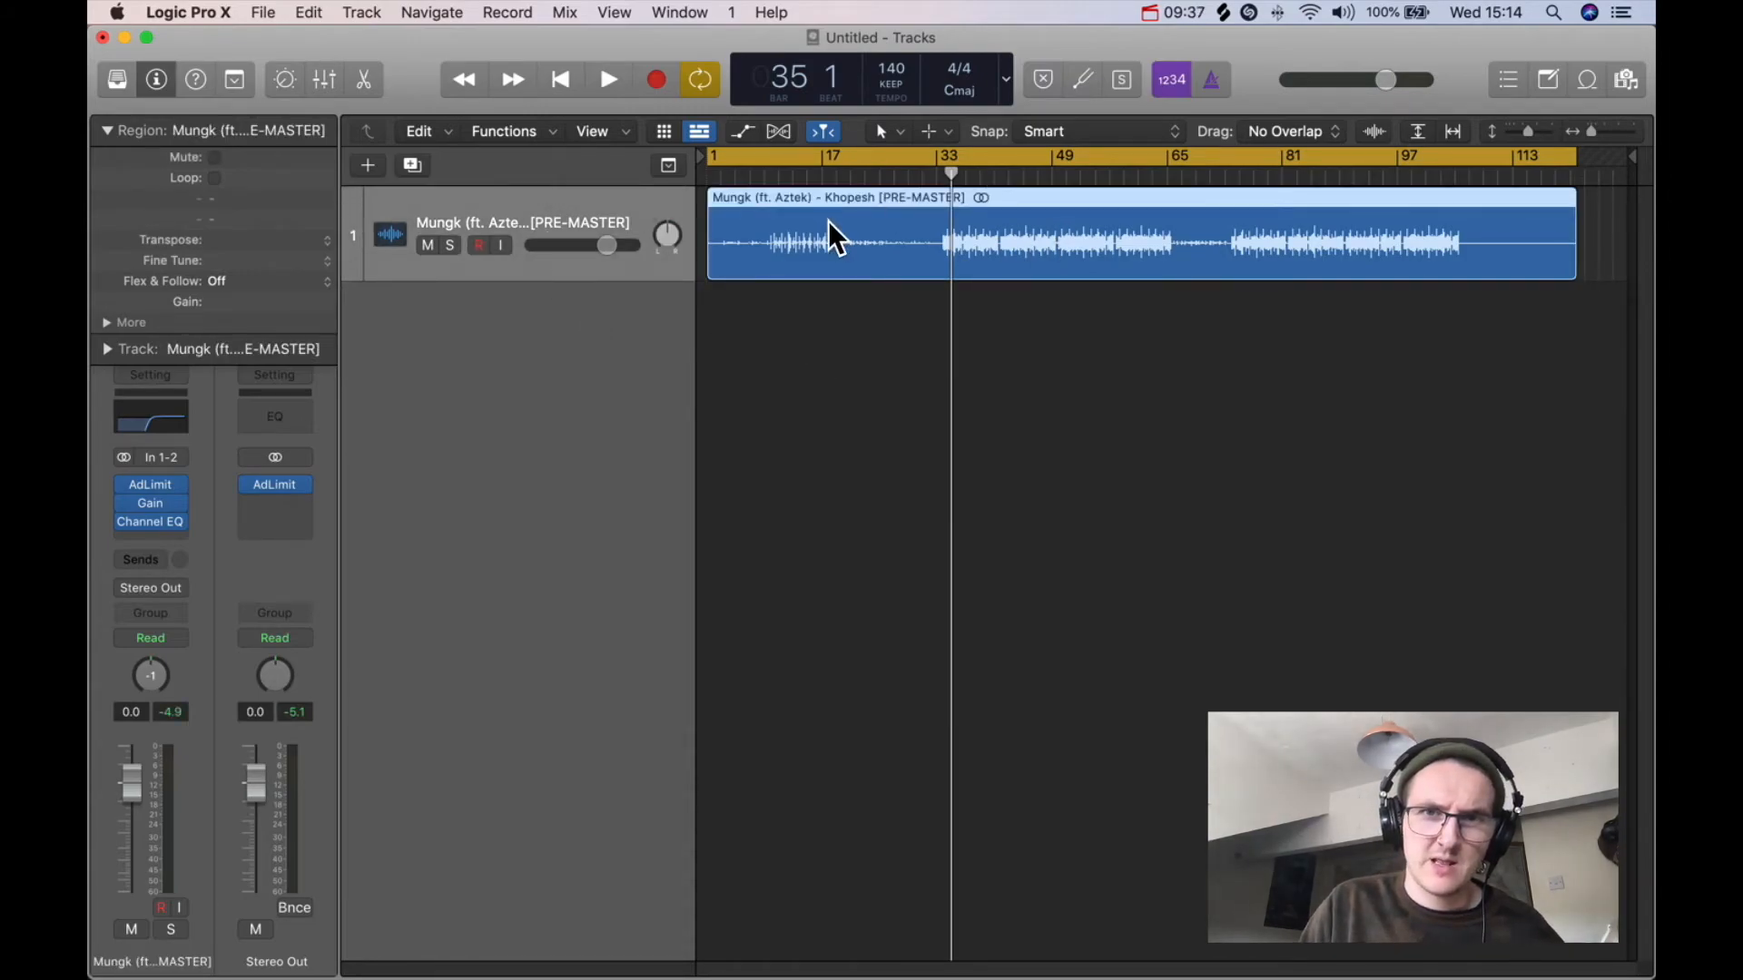
key("super+z")
key("super+z")
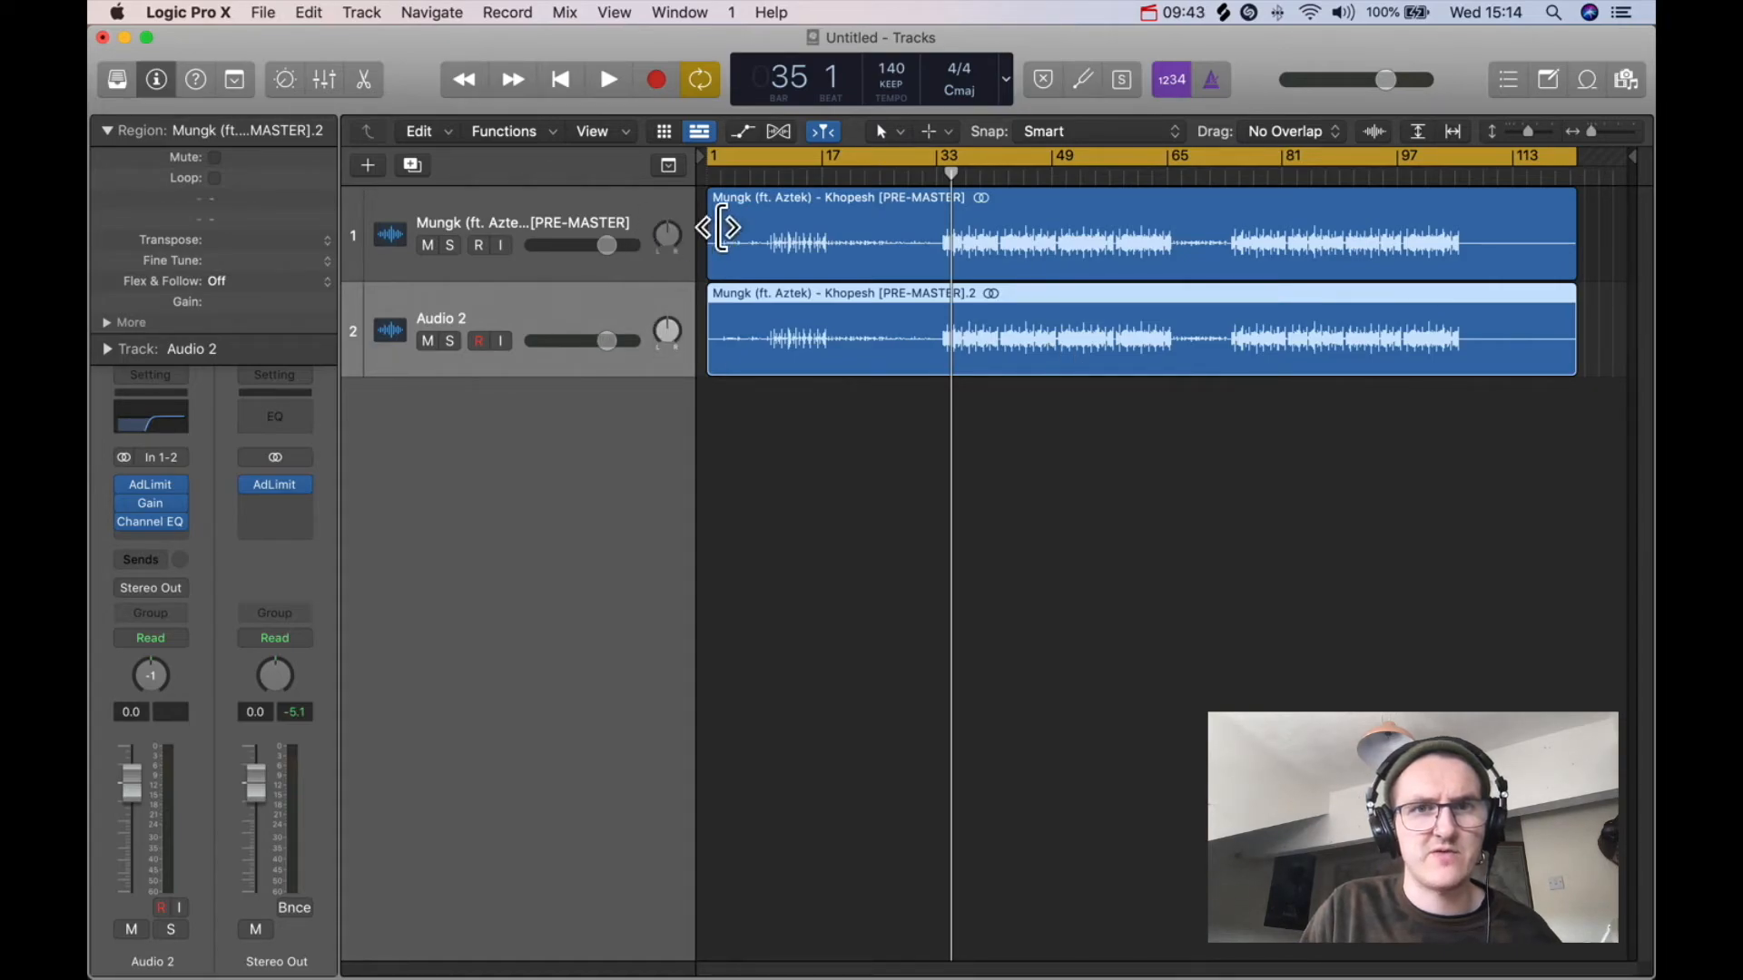
Step: Pan the original track and Audio 2 to opposite sides, then group both tracks into a Summing Stack
left_click_drag(670, 235, 655, 15)
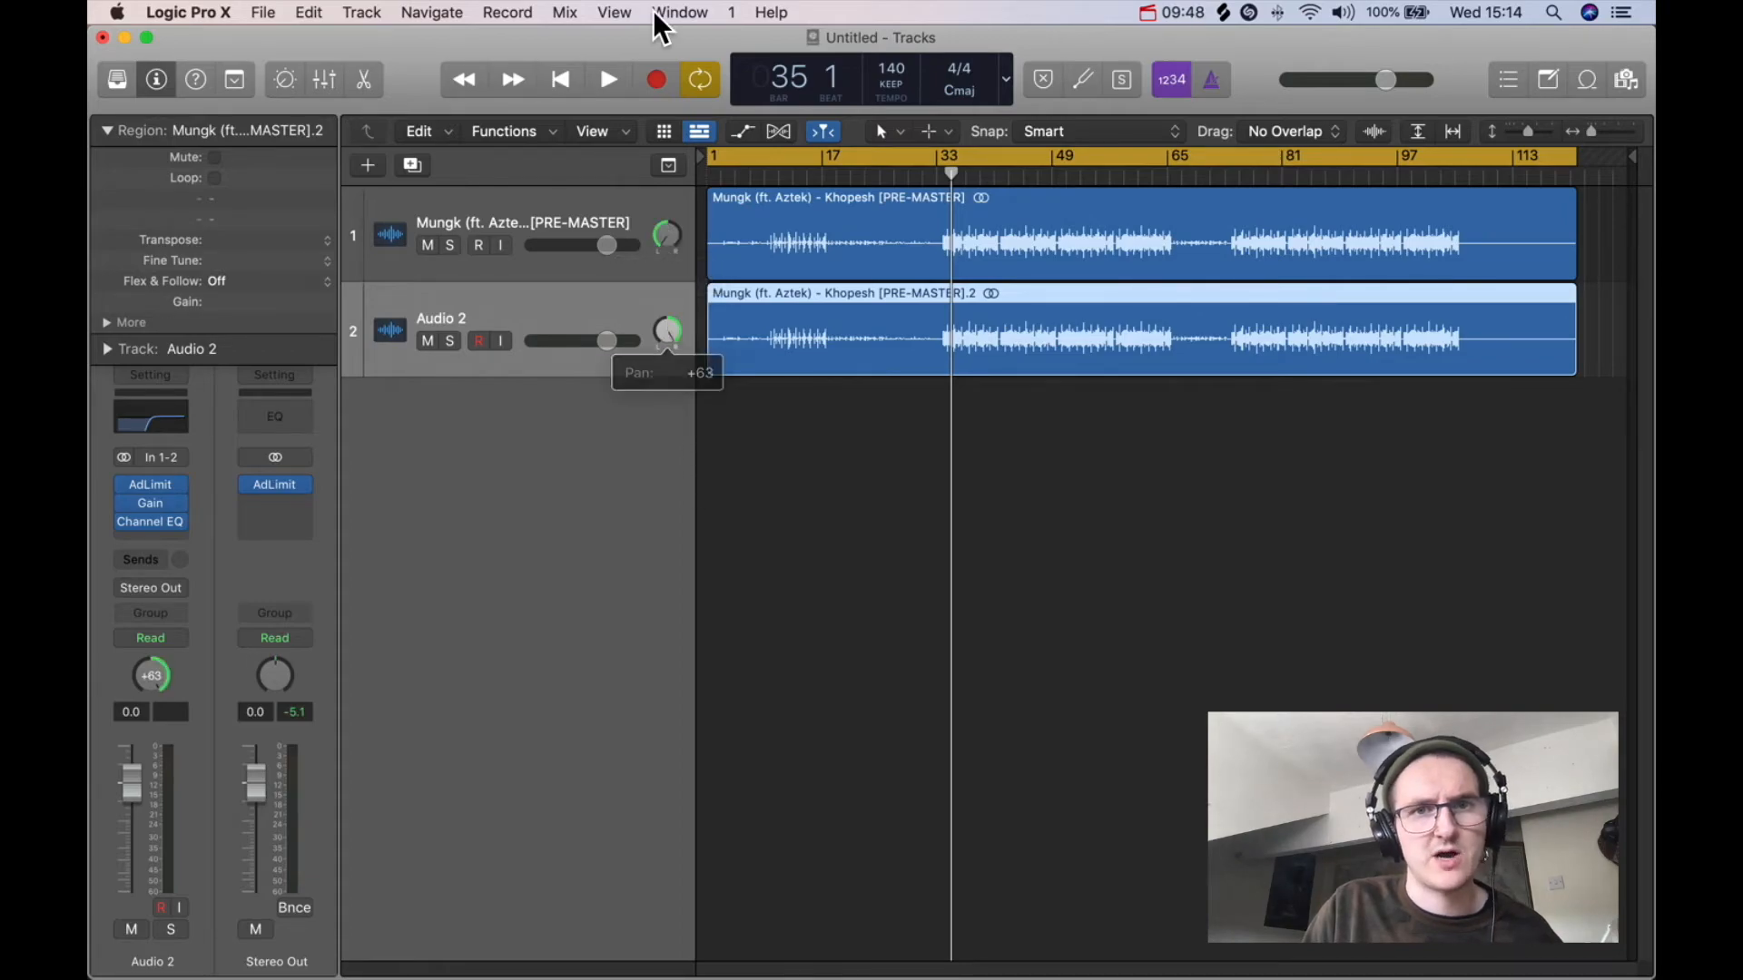
left_click(542, 215)
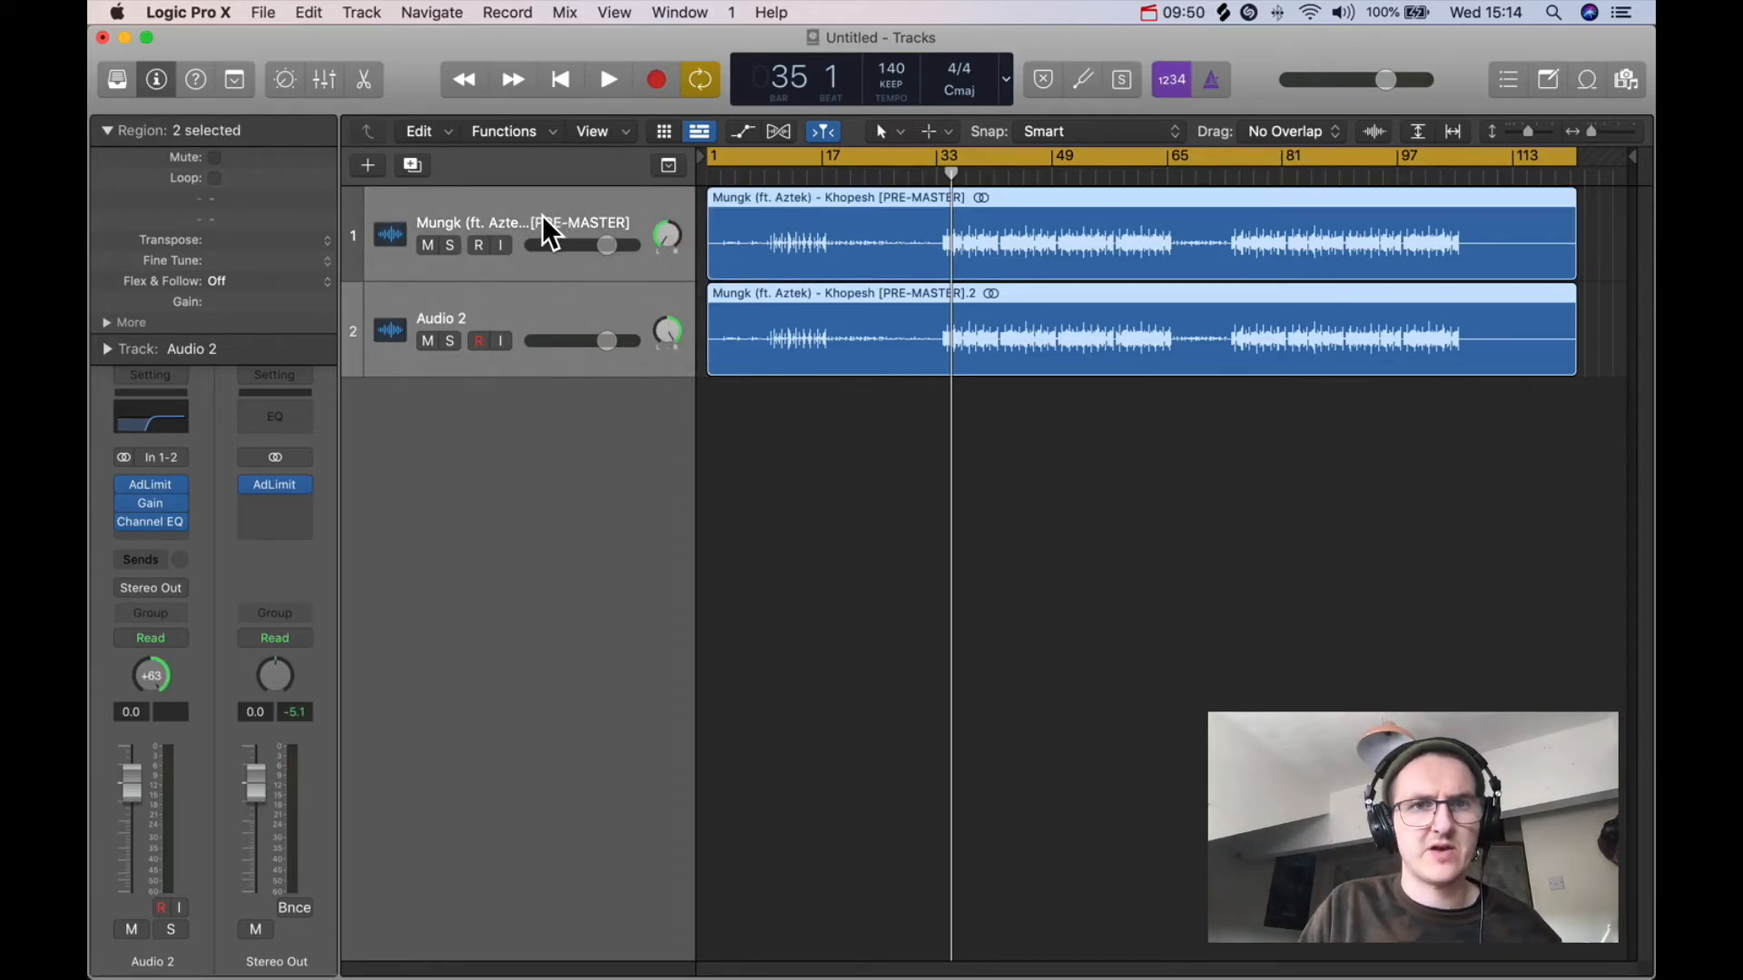
right_click(542, 215)
left_click(678, 415)
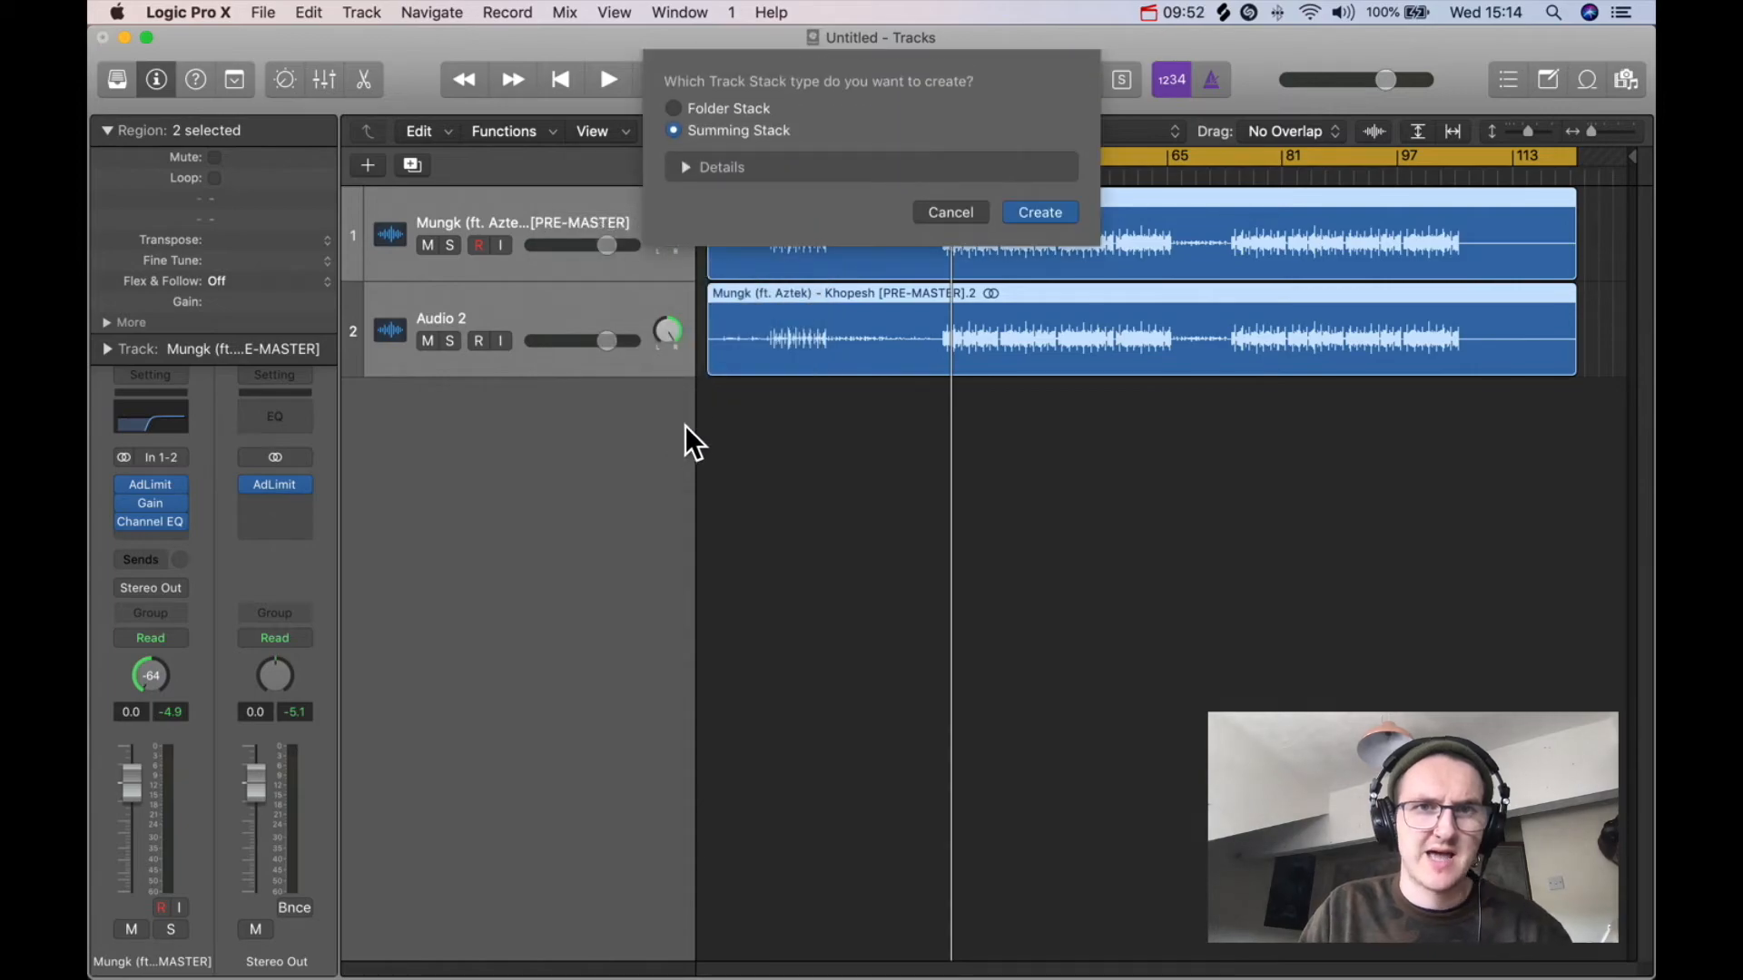
left_click(1044, 207)
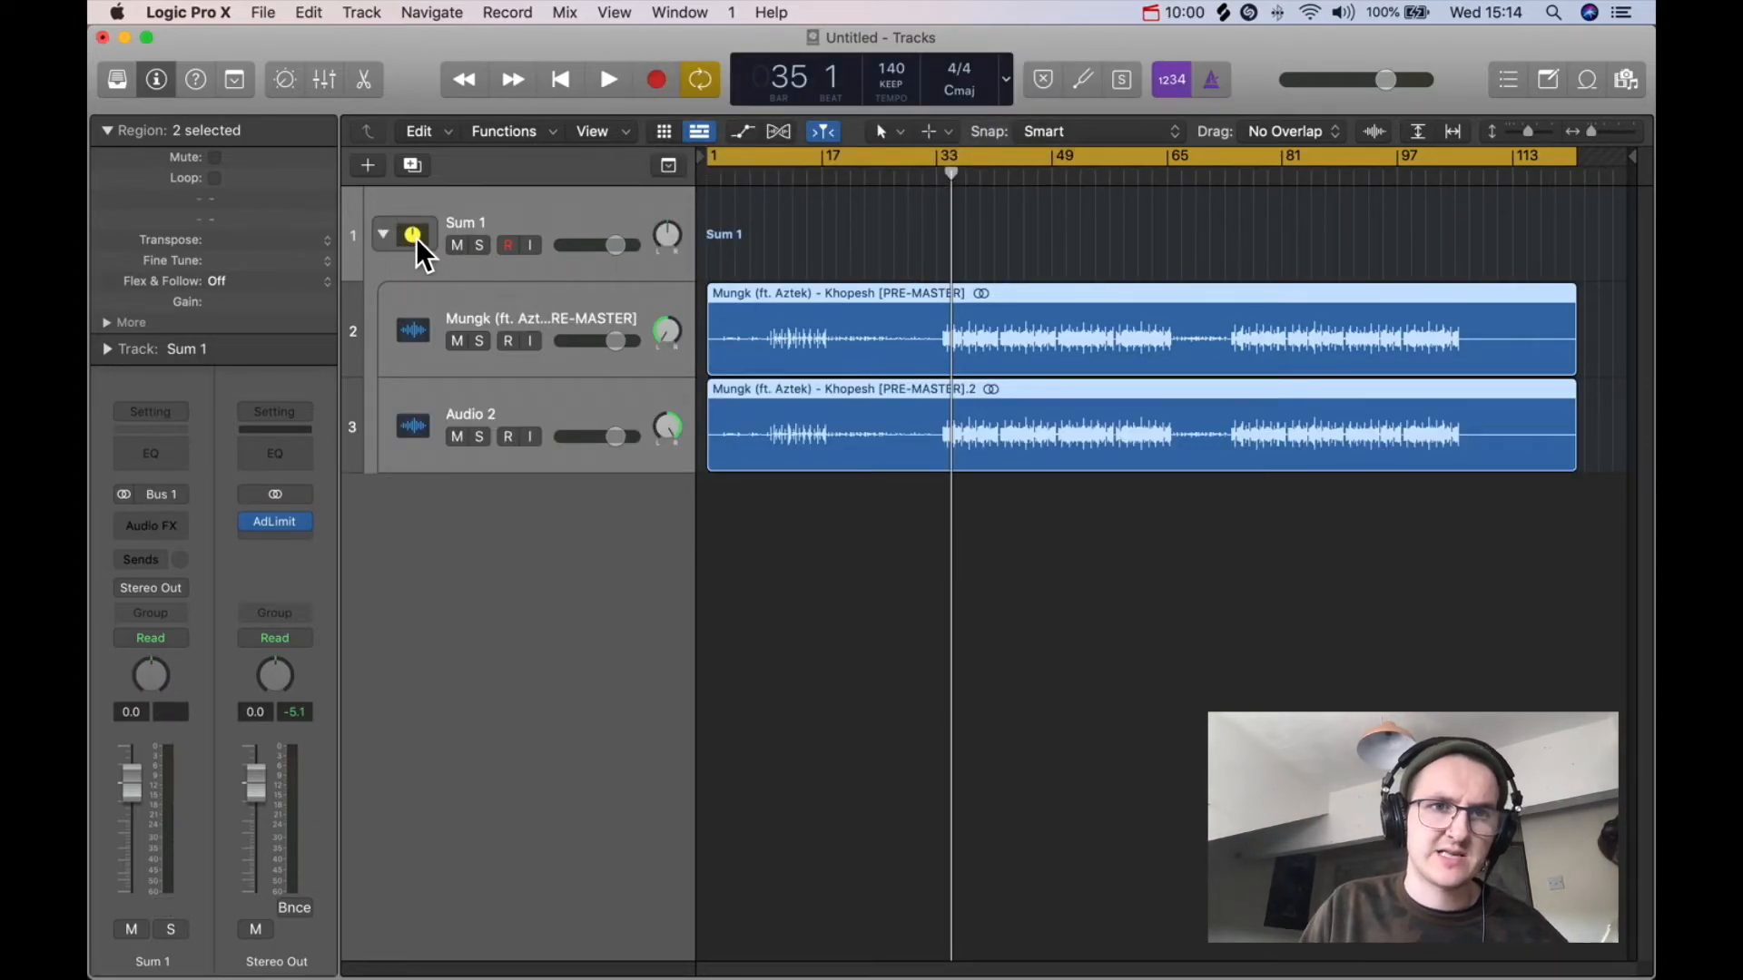
Step: Collapse and expand the Sum 1 stack and inspect its member tracks
left_click(381, 236)
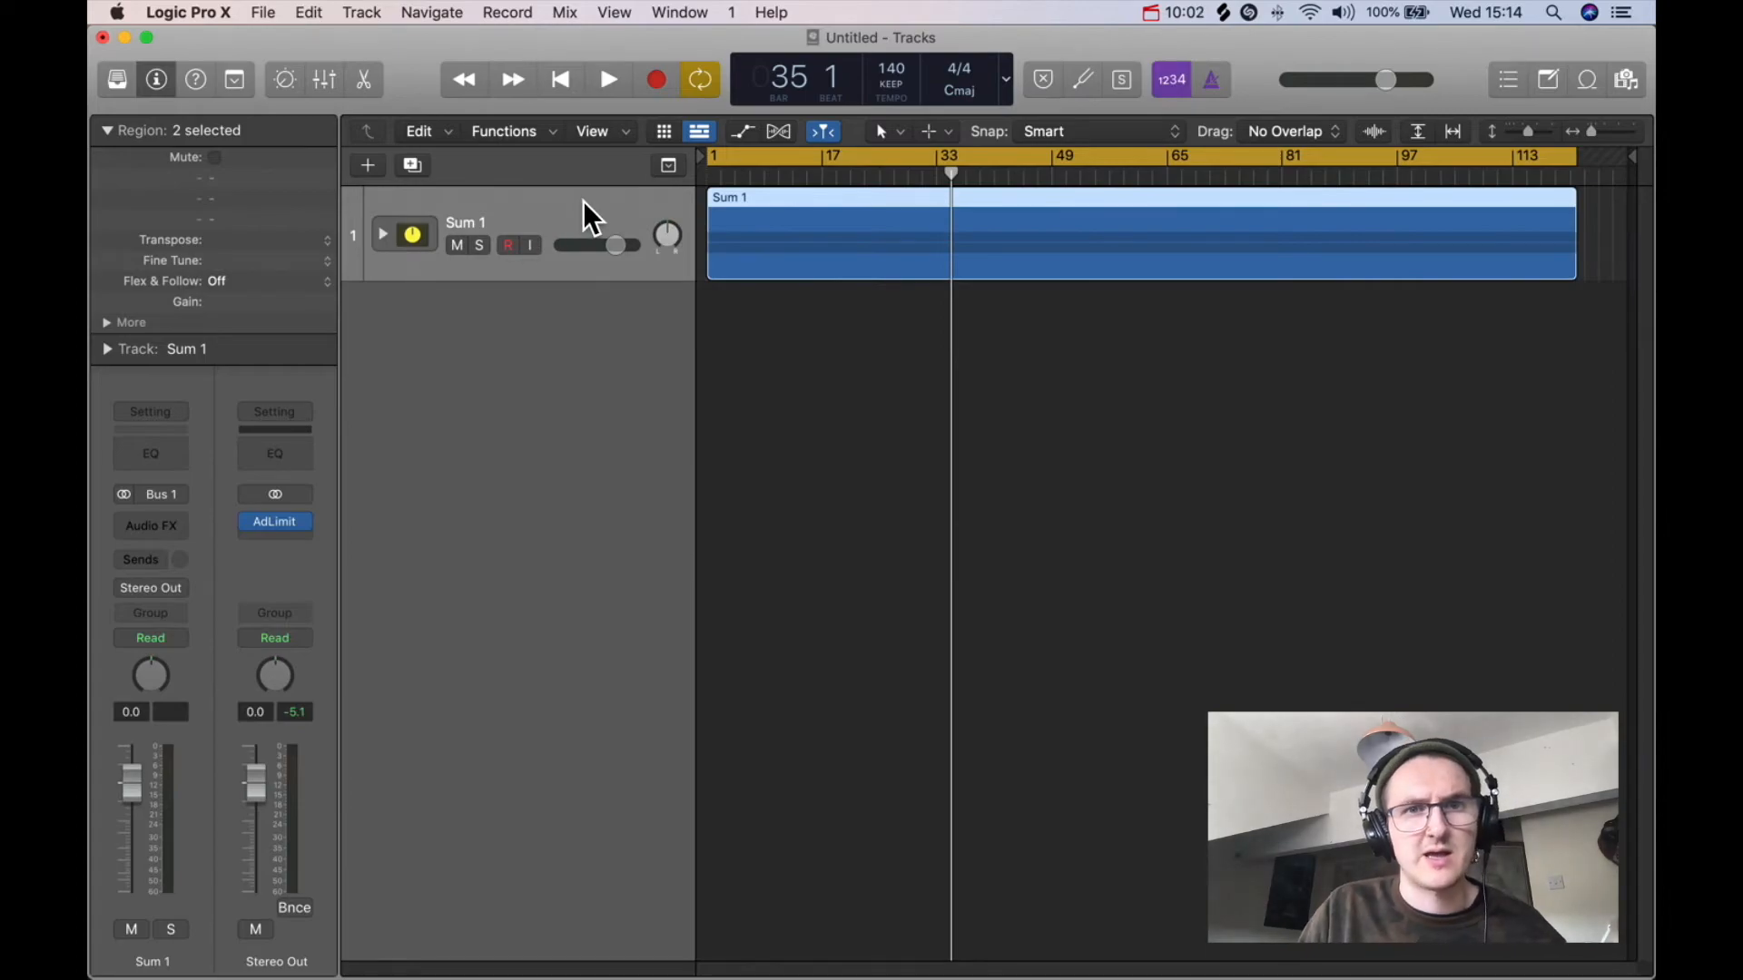
left_click(382, 234)
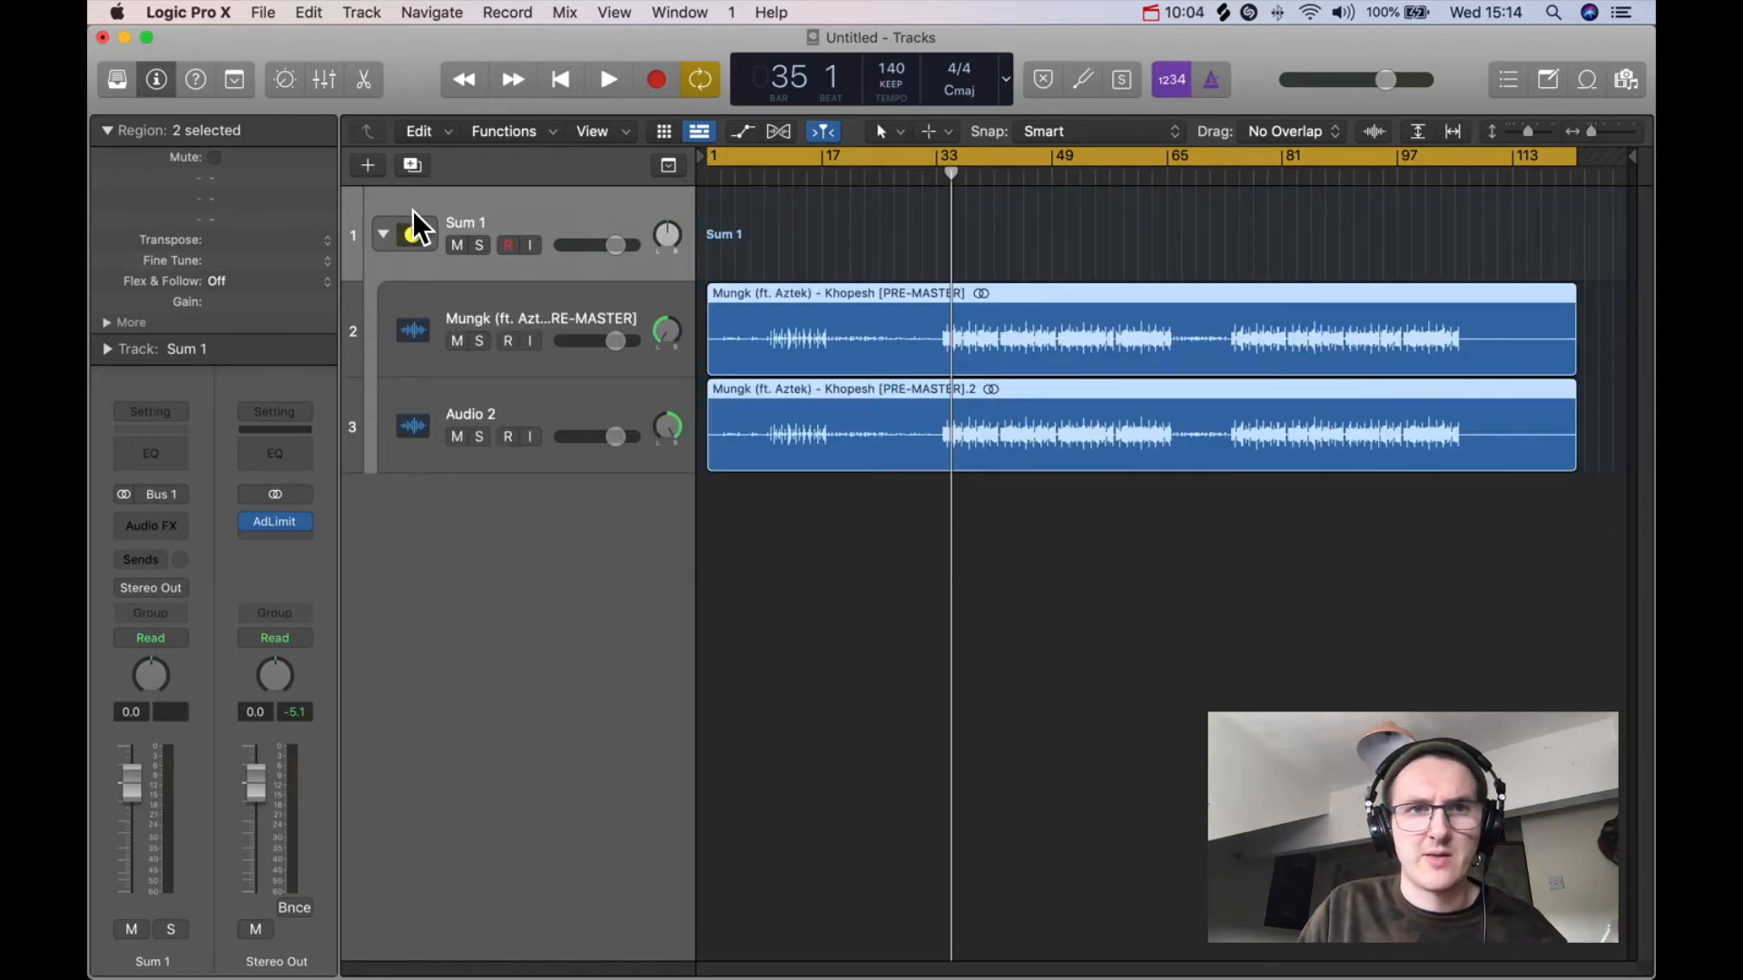
left_click(383, 236)
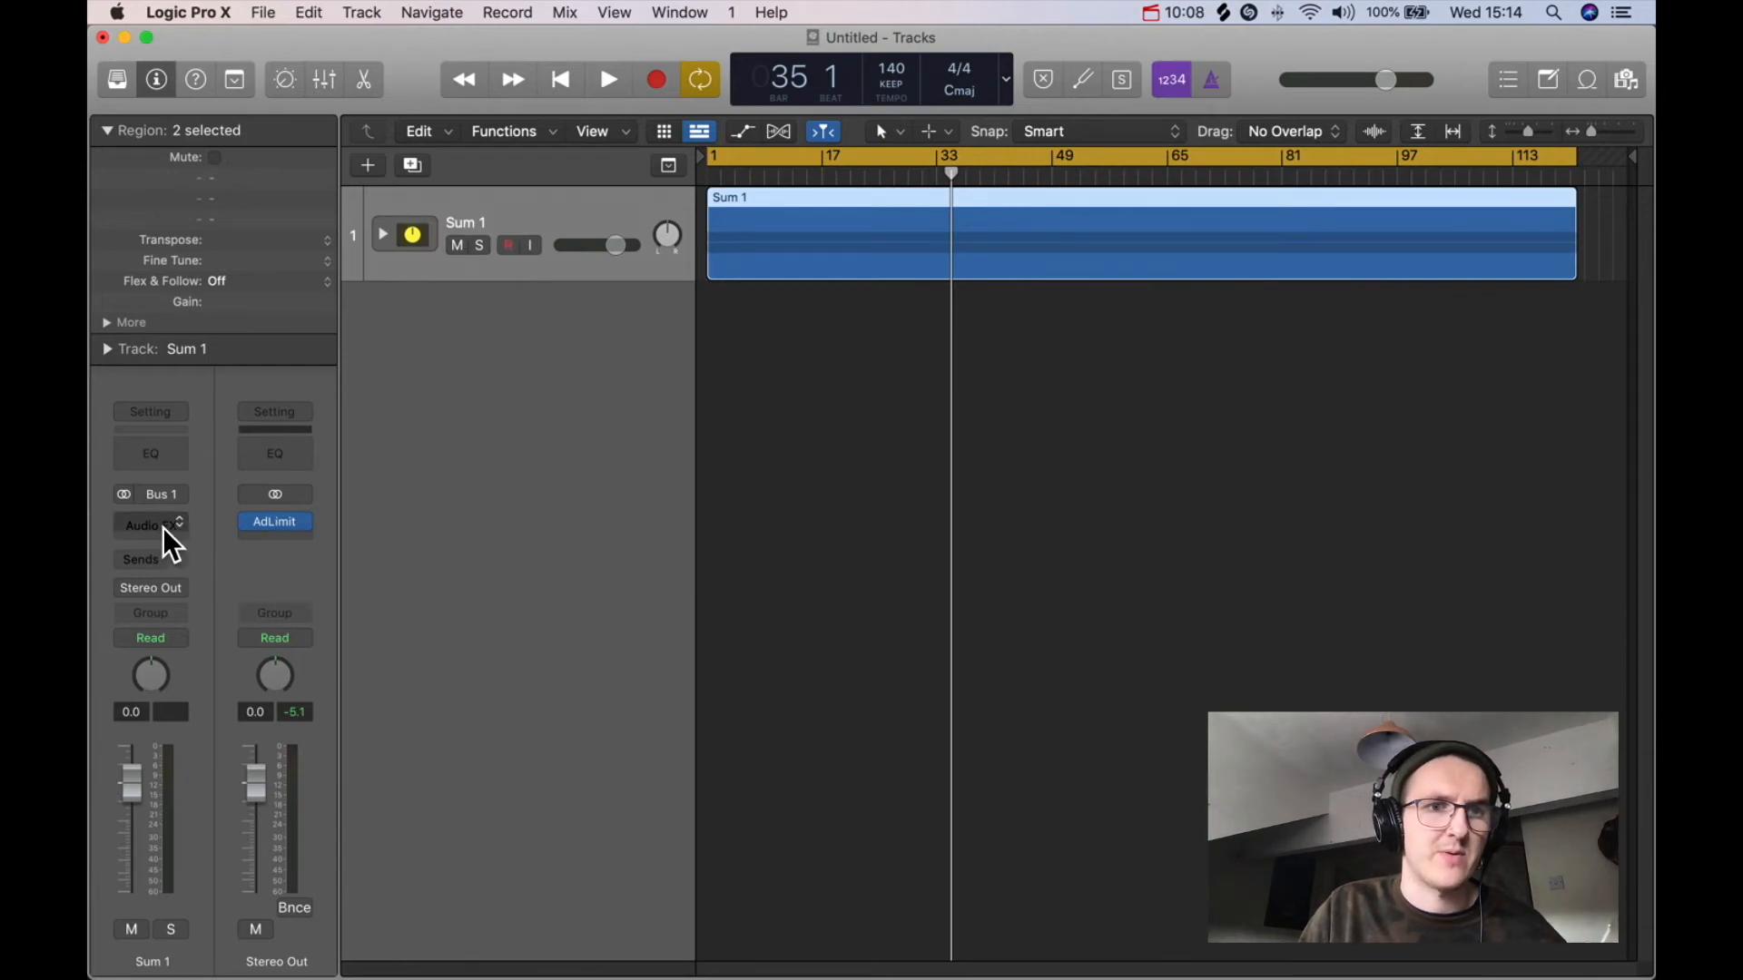
left_click(382, 234)
left_click(577, 316)
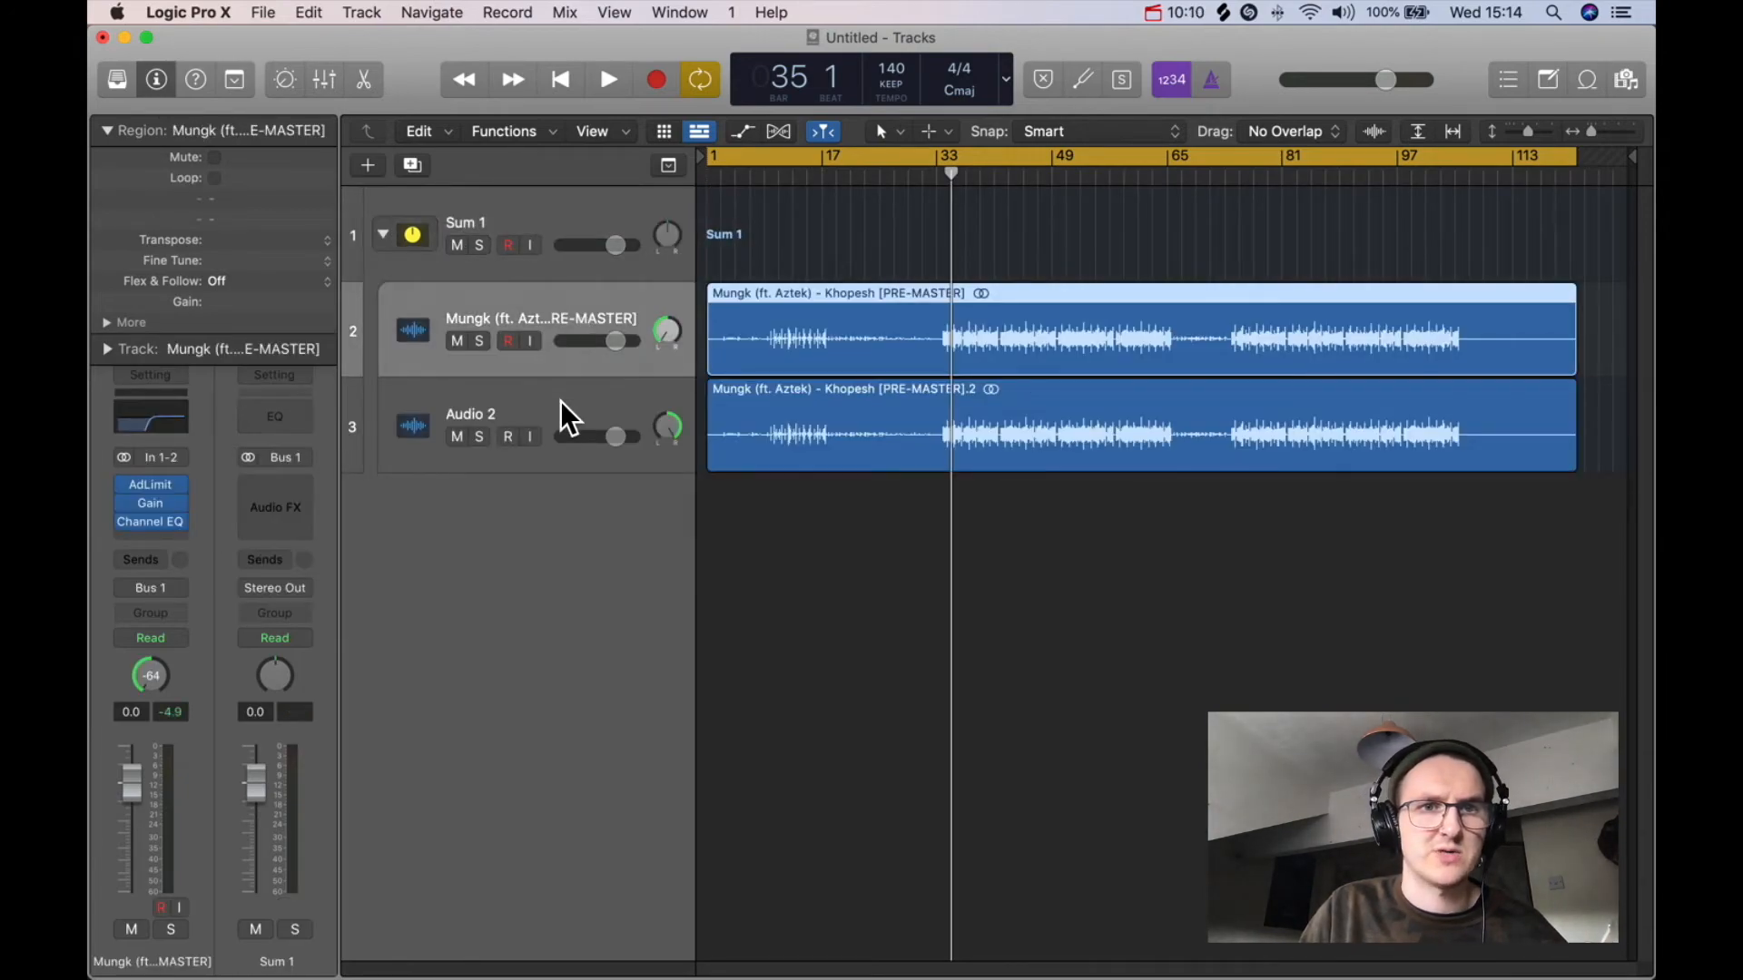
left_click(604, 410)
left_click(566, 354)
left_click(581, 386)
left_click(555, 317)
left_click(382, 234)
left_click(382, 234)
Step: Undo the summing stack and its track changes
key("super+z")
key("super+z")
key("super+z")
key("super+z")
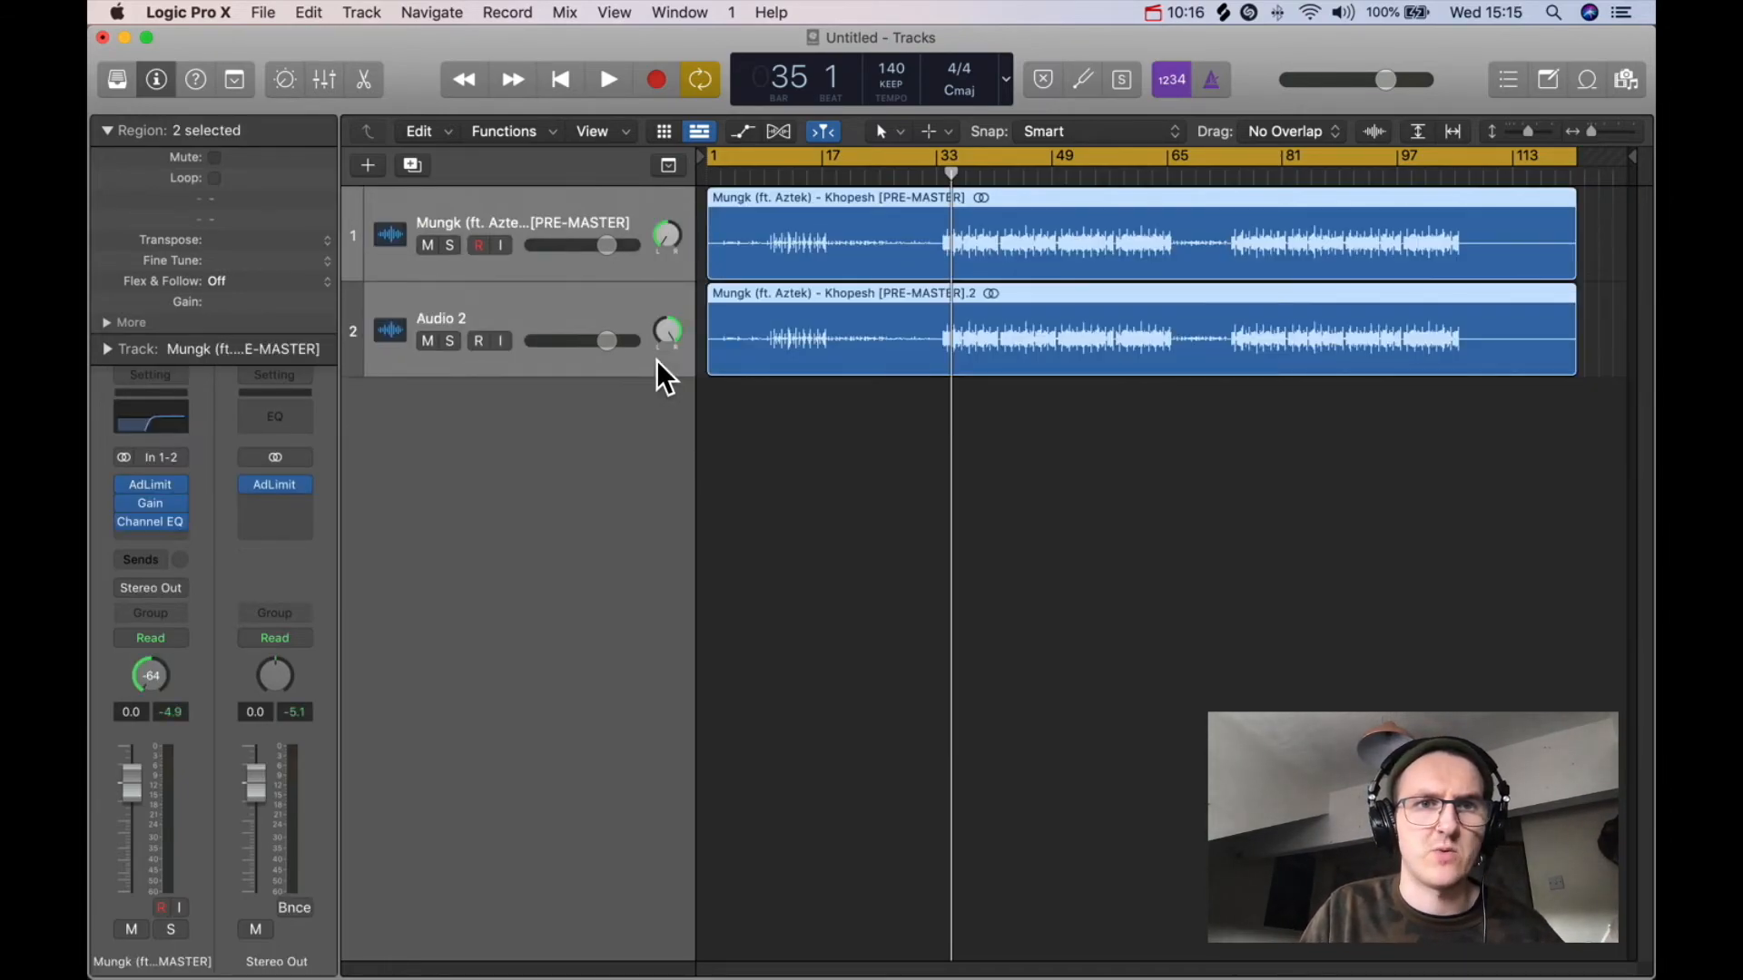
Step: Select the original master track and reset its pan knob to centre
left_click(885, 422)
left_click(565, 205)
mouse_move(670, 235)
left_mouse_down()
mouse_move(669, 213)
mouse_move(670, 237)
left_mouse_up()
left_click_drag(675, 167, 676, 166)
double_click(663, 238)
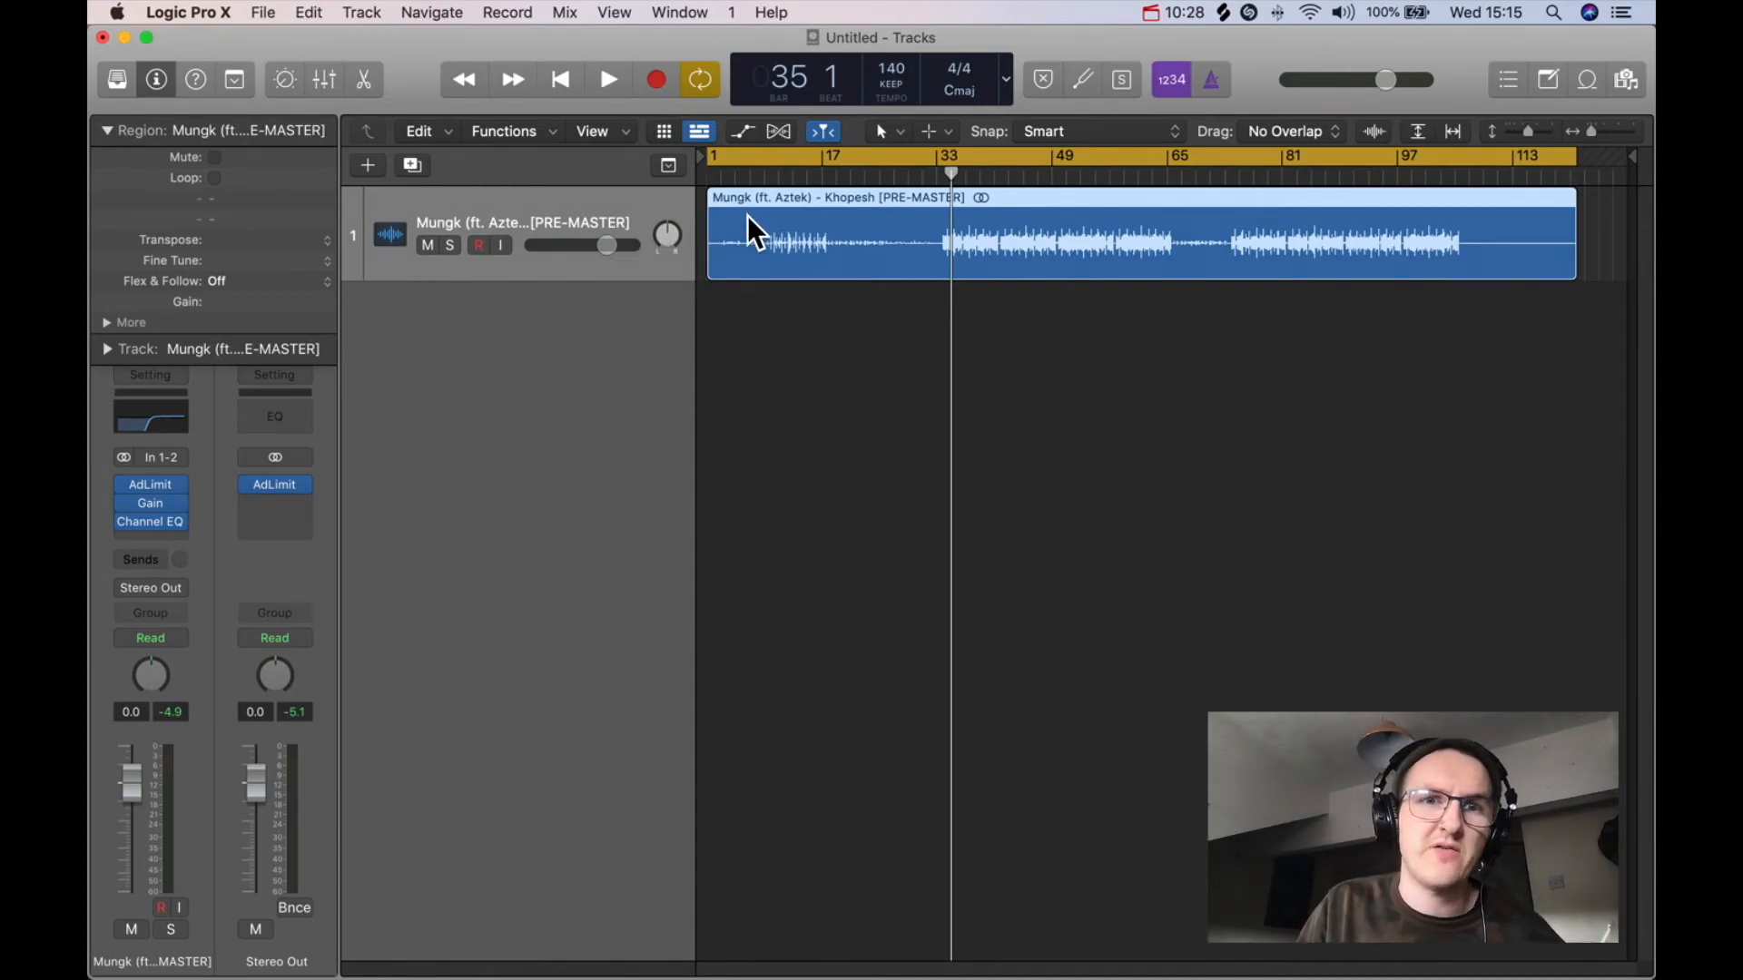
left_click_drag(666, 234, 673, 251)
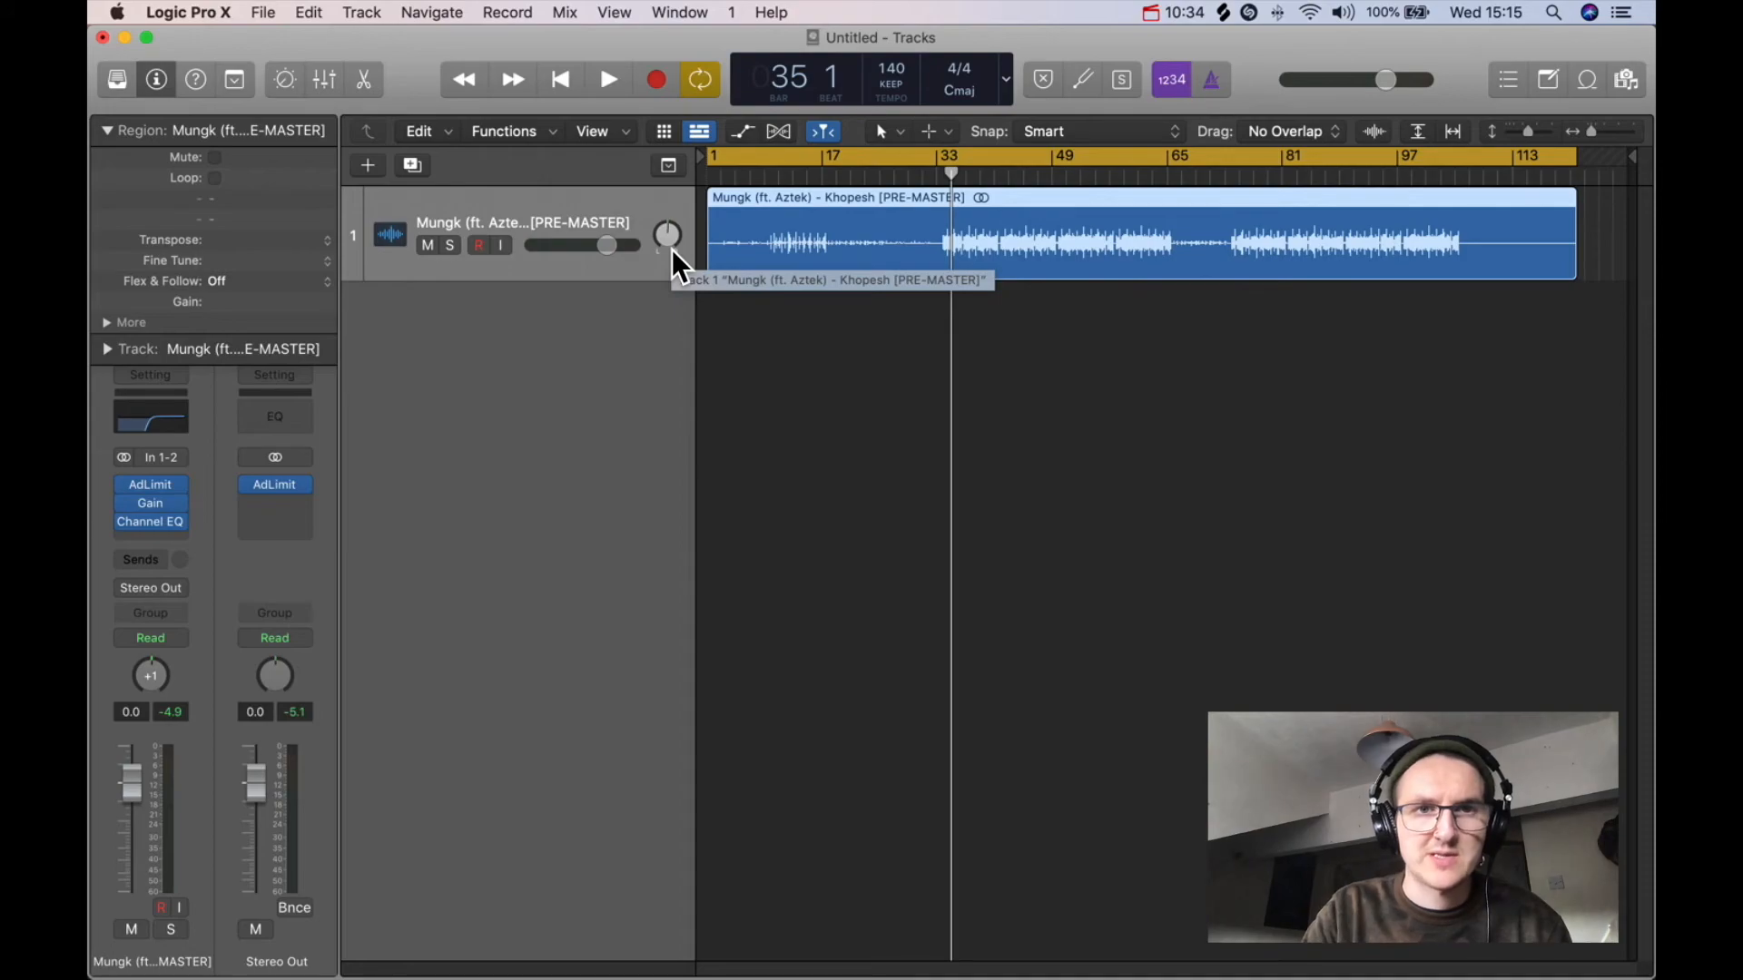
Step: Remove the Channel EQ insert from the master track and recentre the track's pan
left_click(182, 525)
left_click(221, 527)
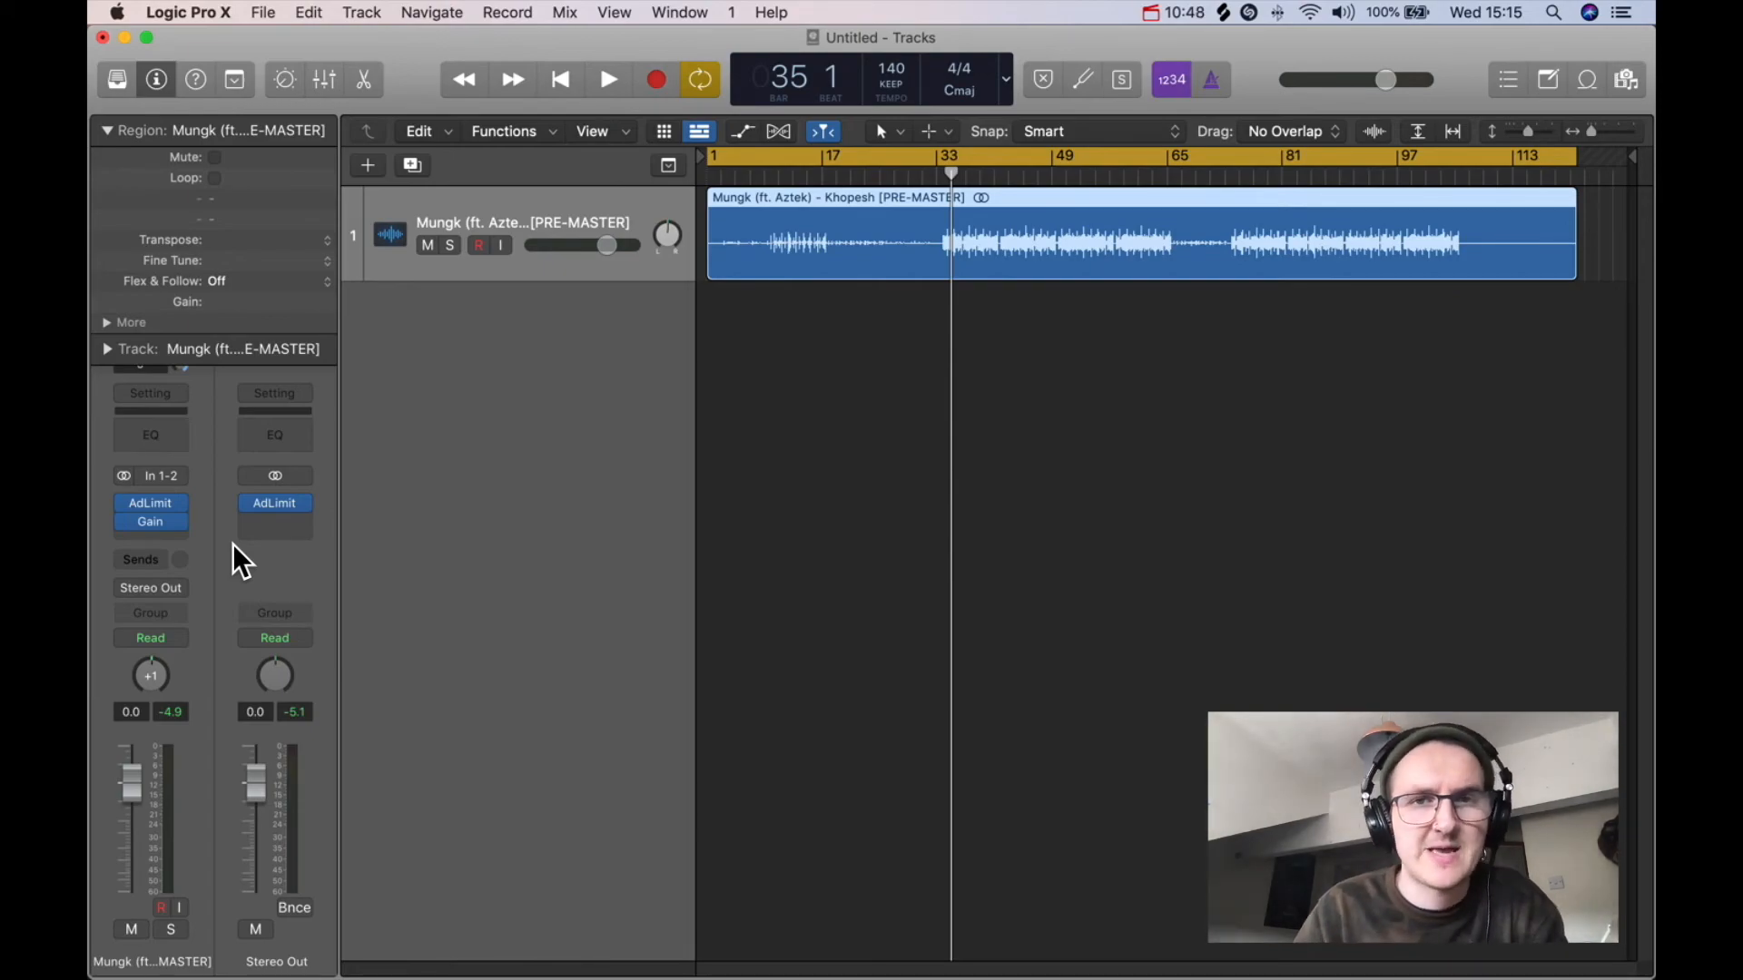
left_click_drag(661, 241, 667, 268)
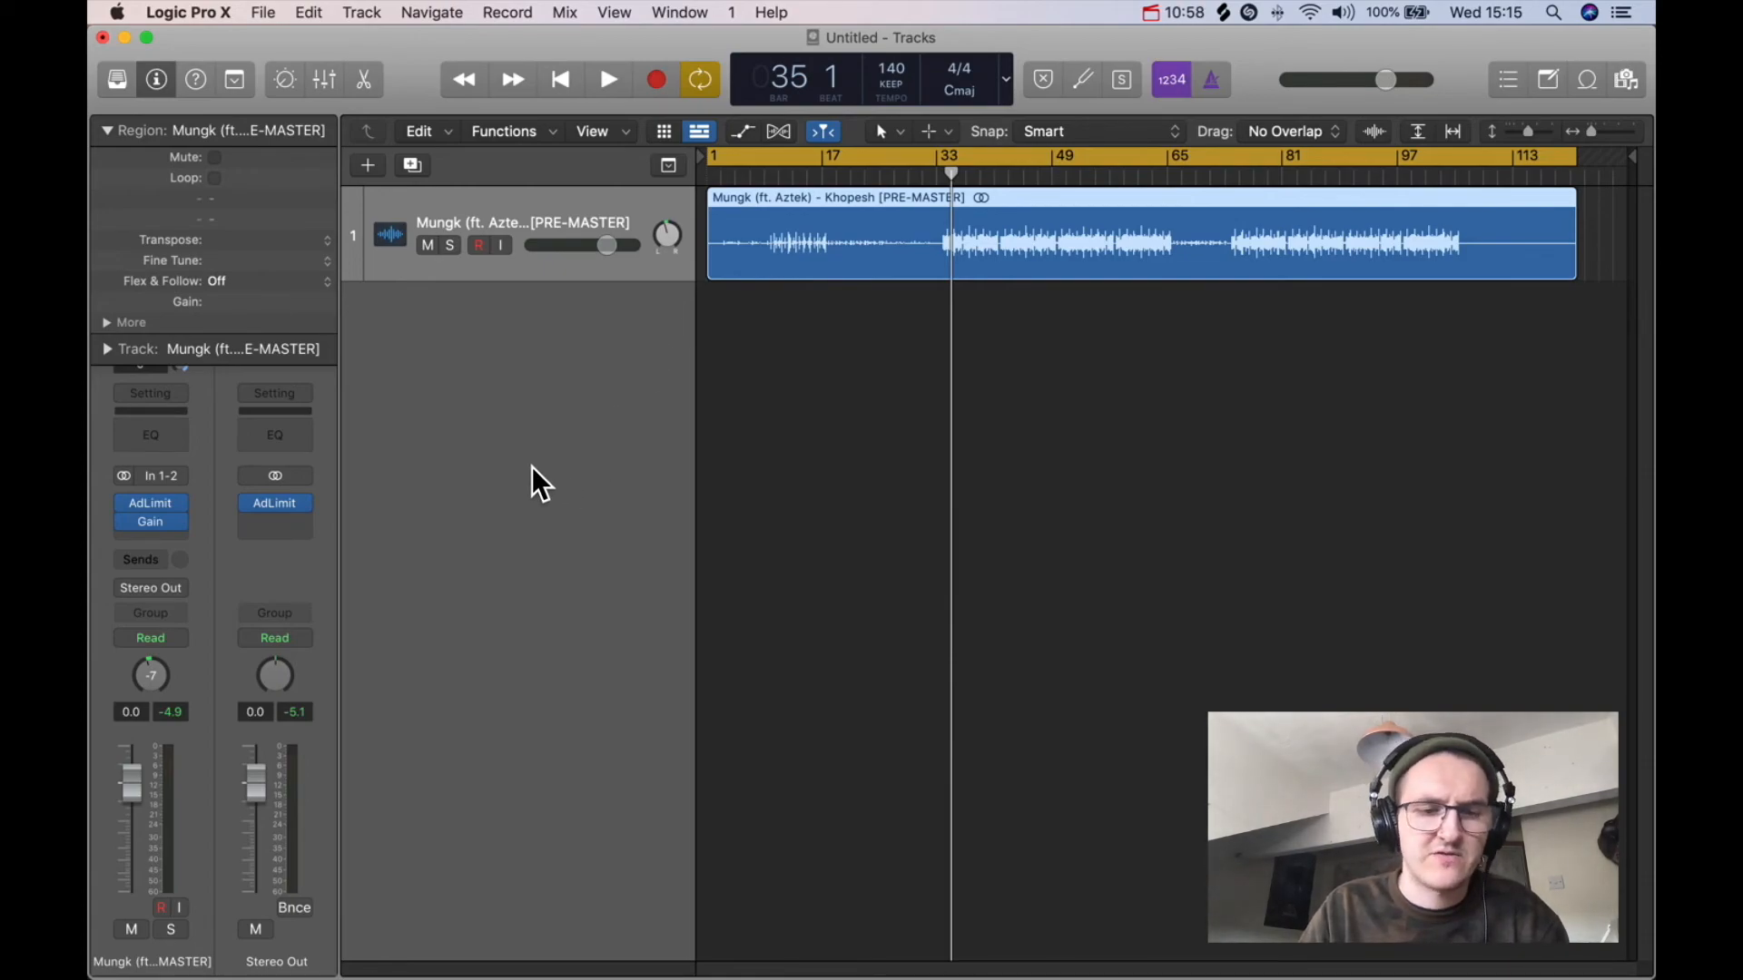
left_click_drag(652, 247, 655, 238)
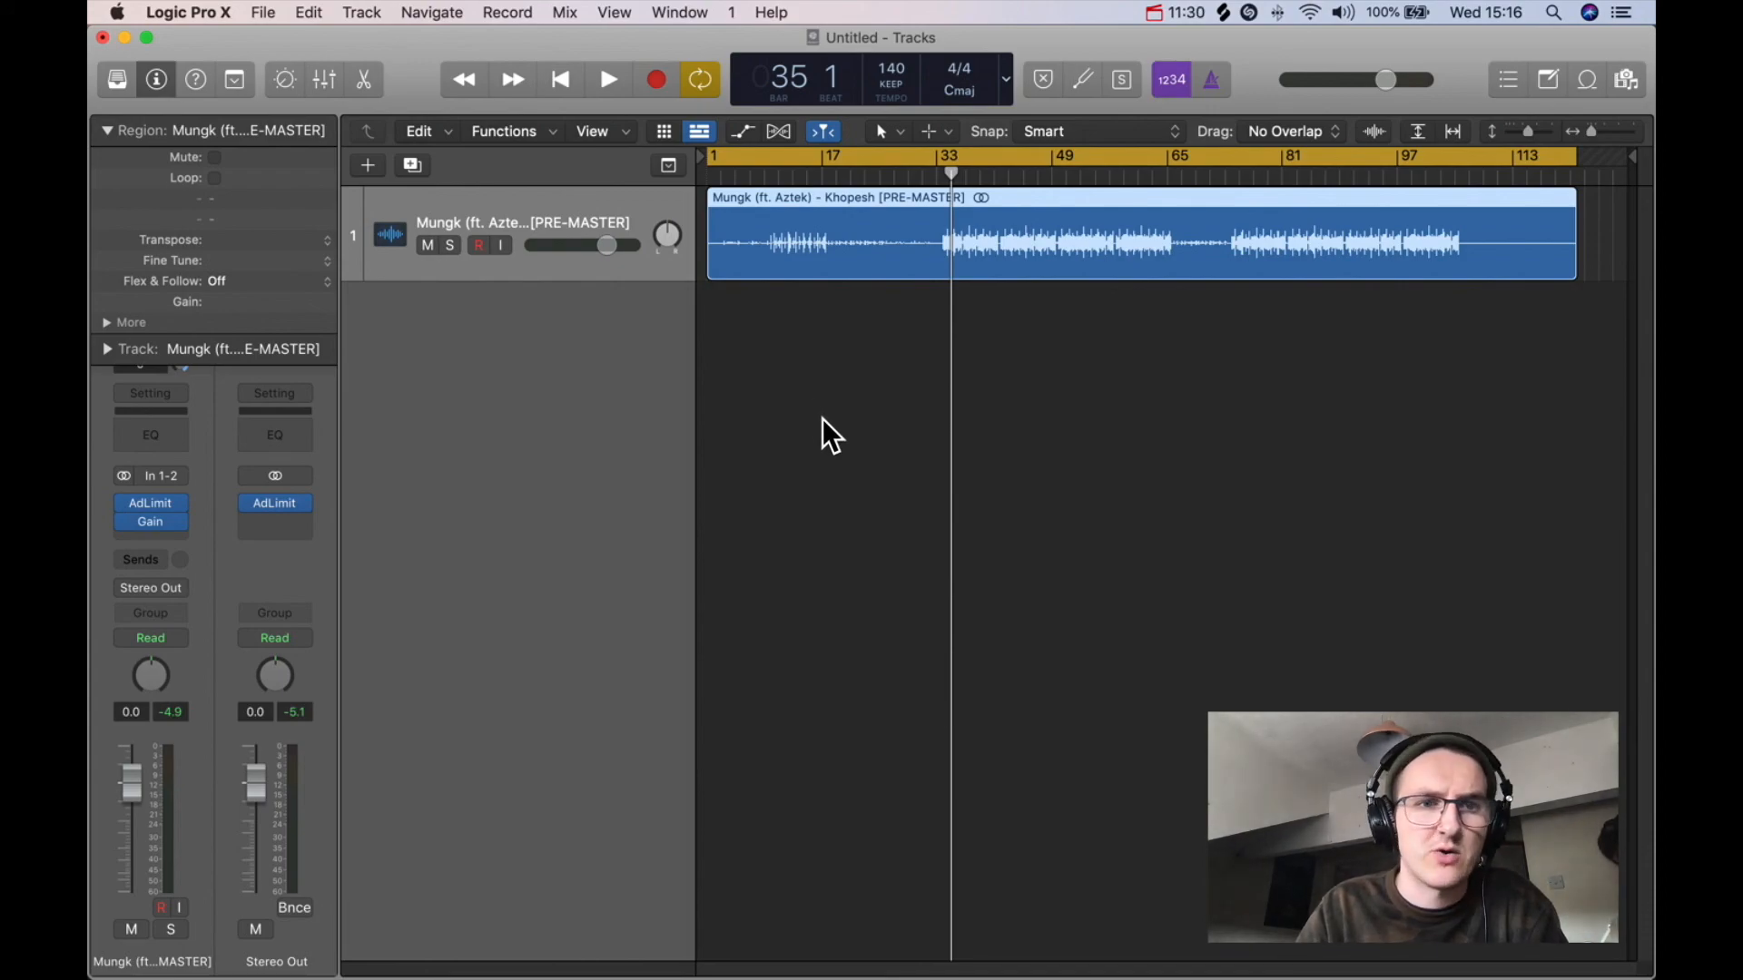
Step: Increase the track height and toggle waveform zoom on and off to examine the waveform
left_click_drag(1529, 133, 1534, 129)
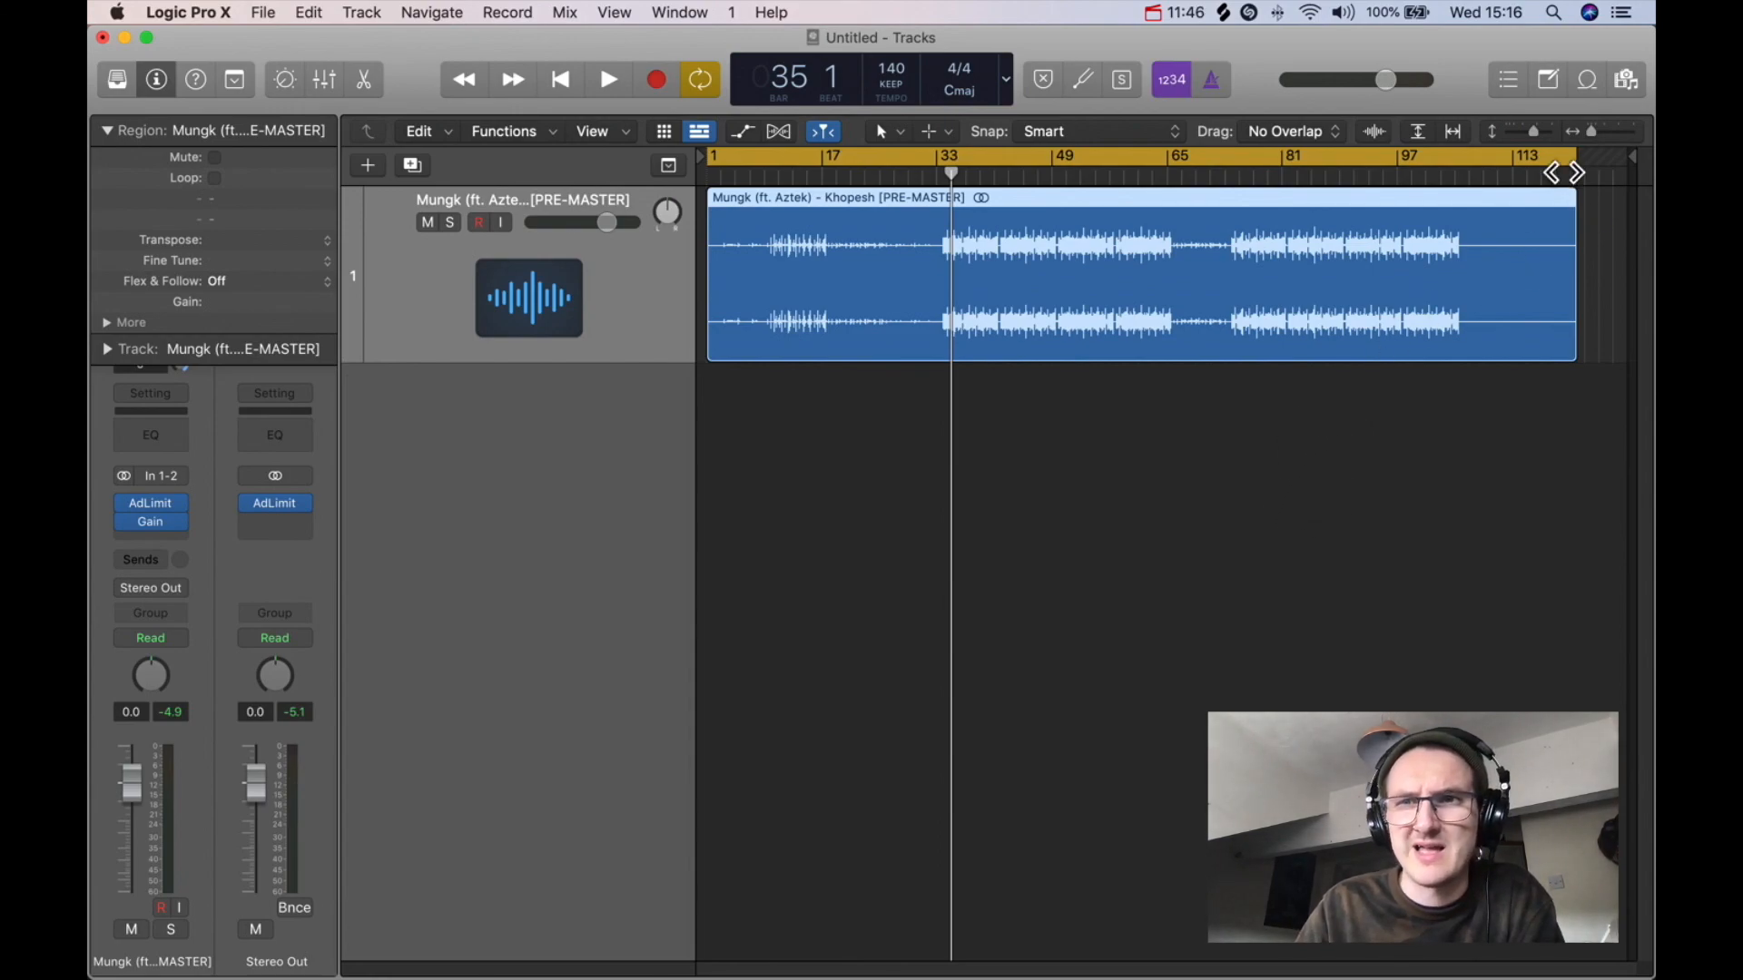
left_click(1536, 132)
left_click(1373, 133)
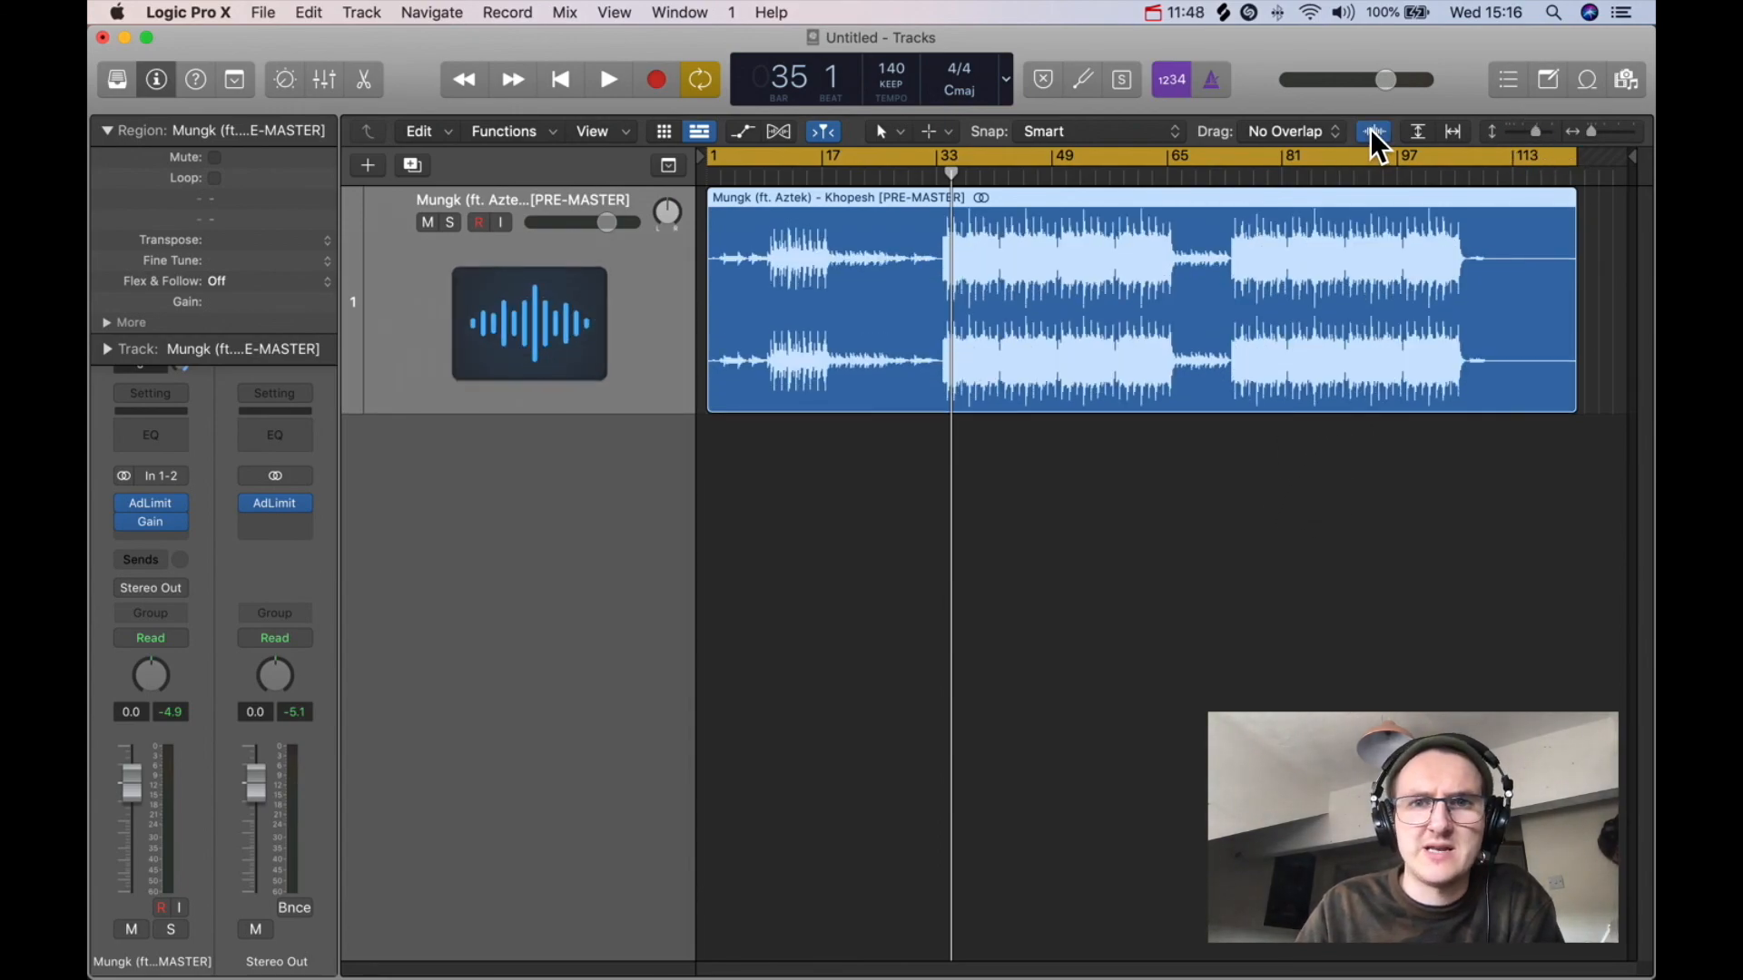
left_click(1374, 133)
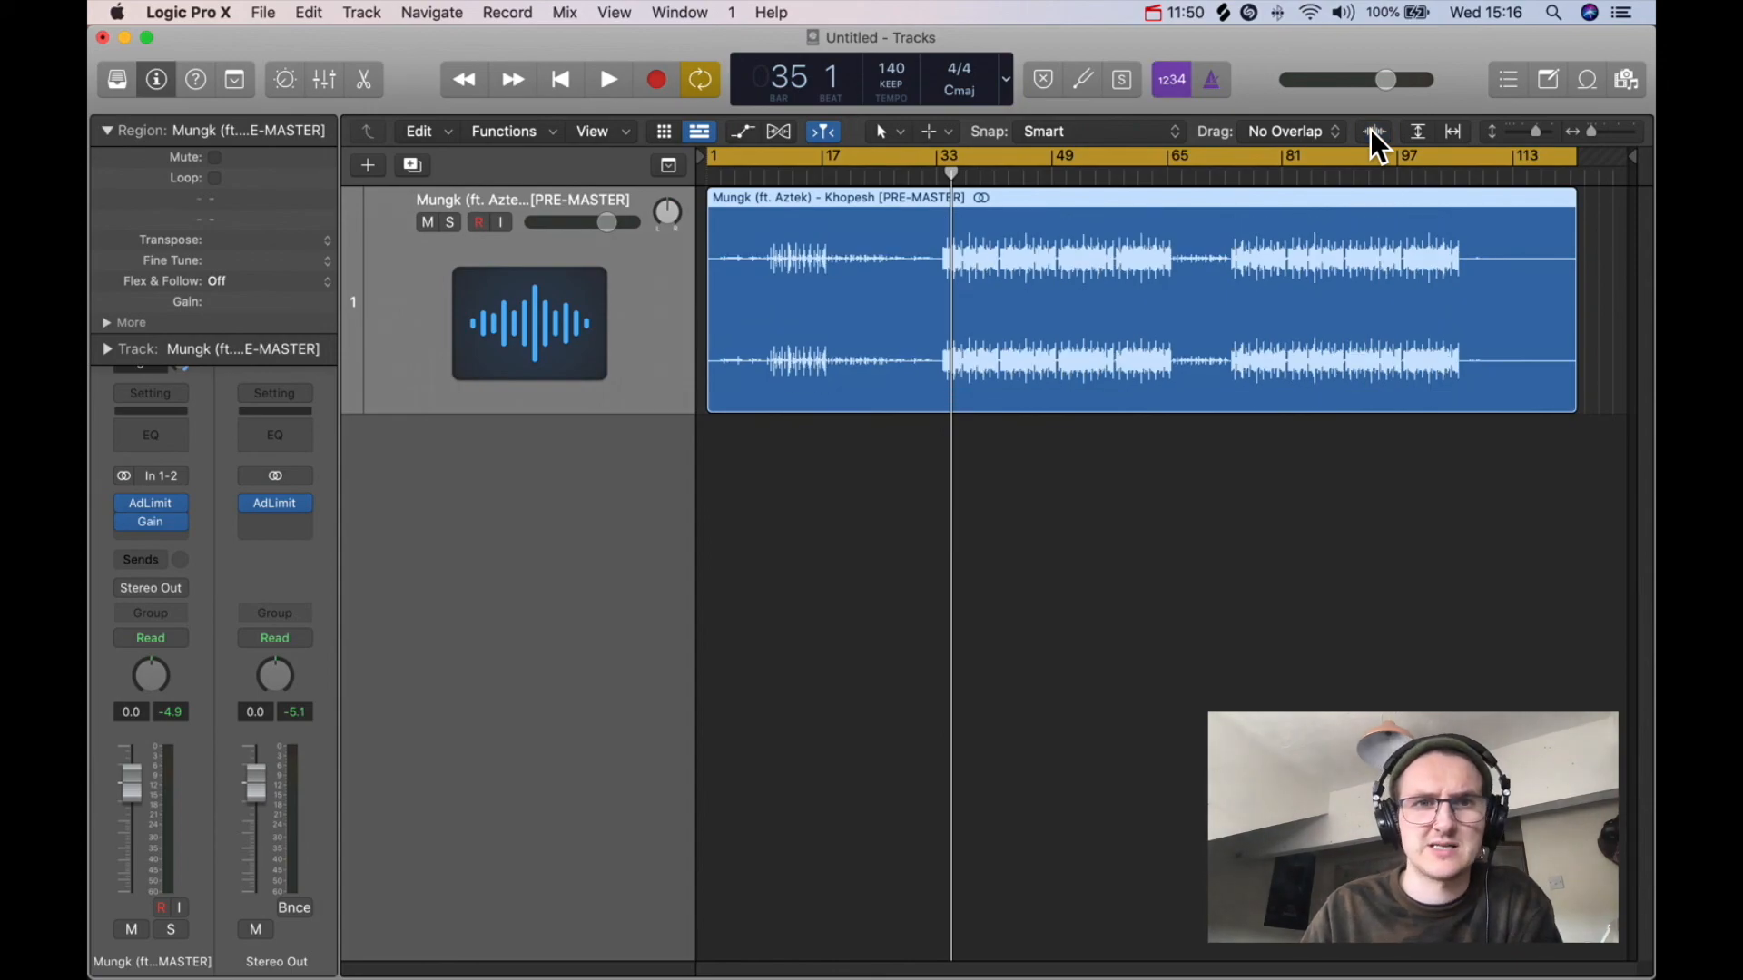